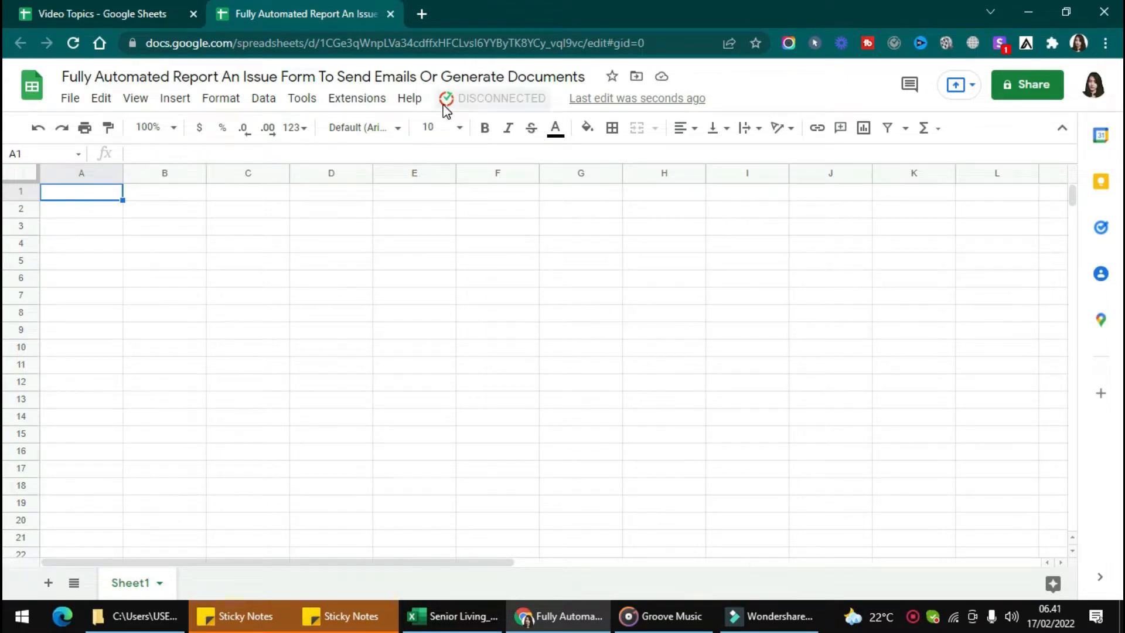
Find the Report An Issue Form template in the Kulfi Forms add-on and load it into the spreadsheet.
left_click(357, 98)
left_click(450, 264)
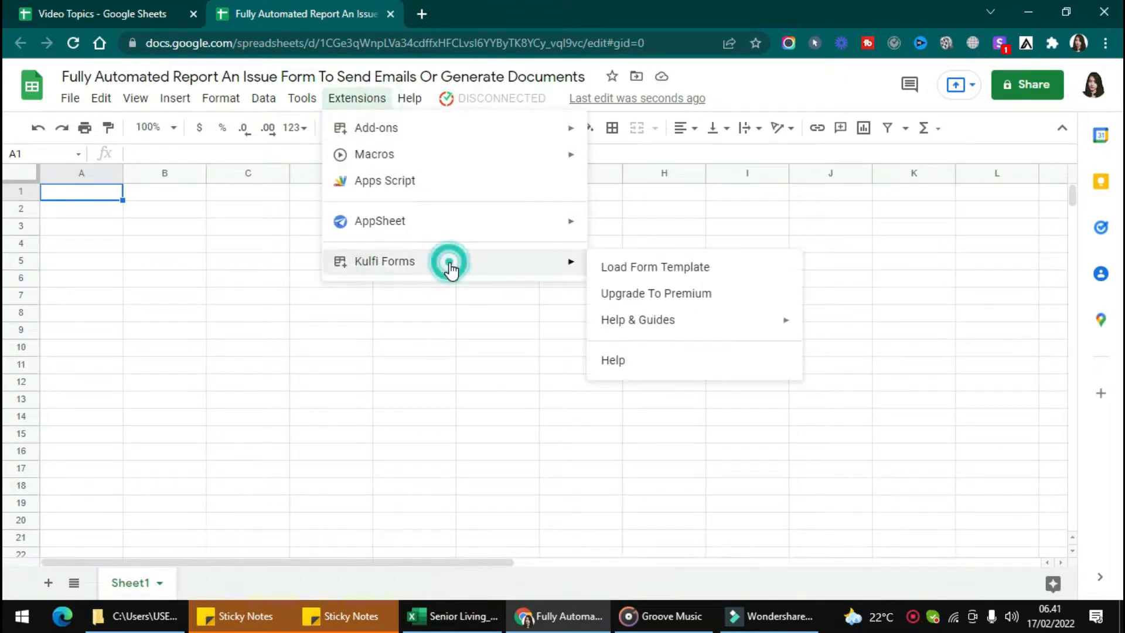
left_click(630, 270)
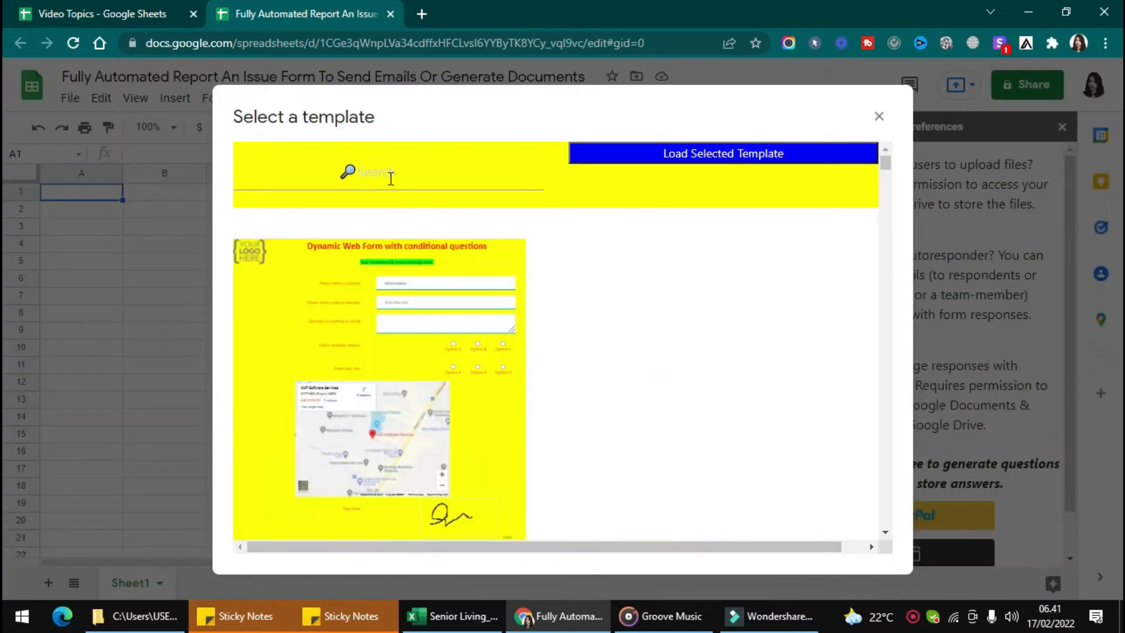
type("Report a")
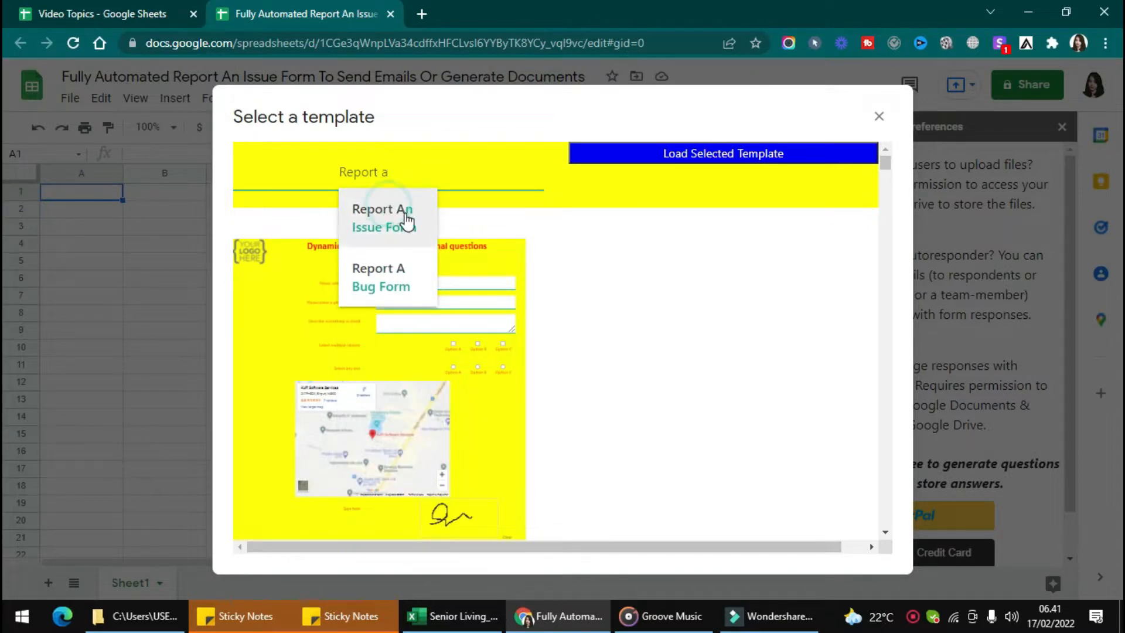
left_click(386, 229)
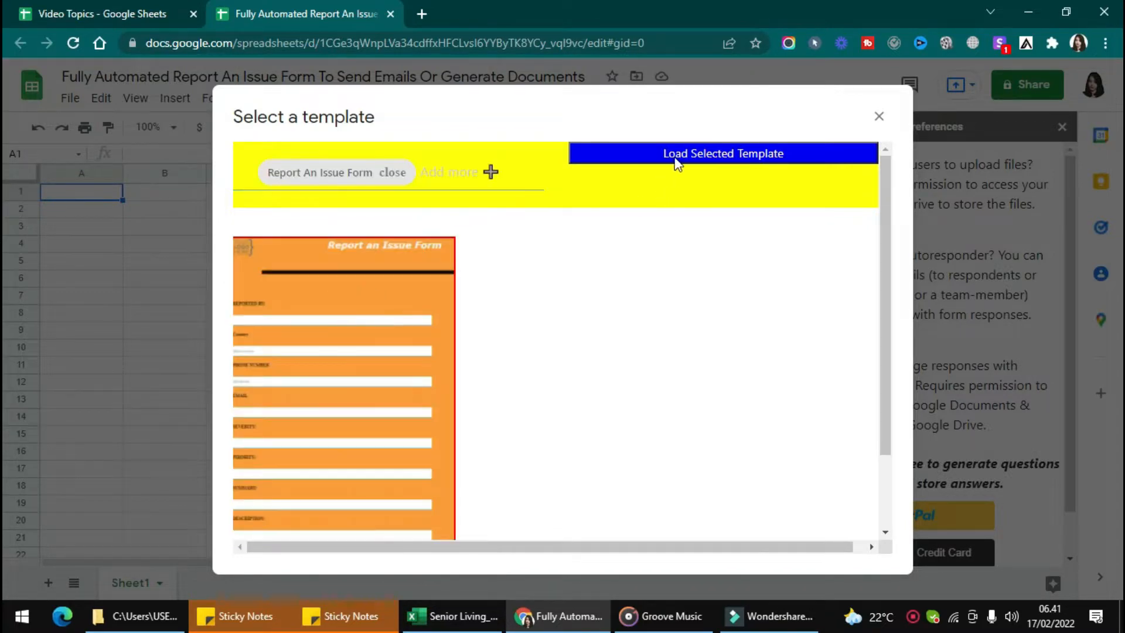
left_click(678, 158)
Look through the Responses, Questions, Settings and Data sheets of the loaded template.
left_click(504, 583)
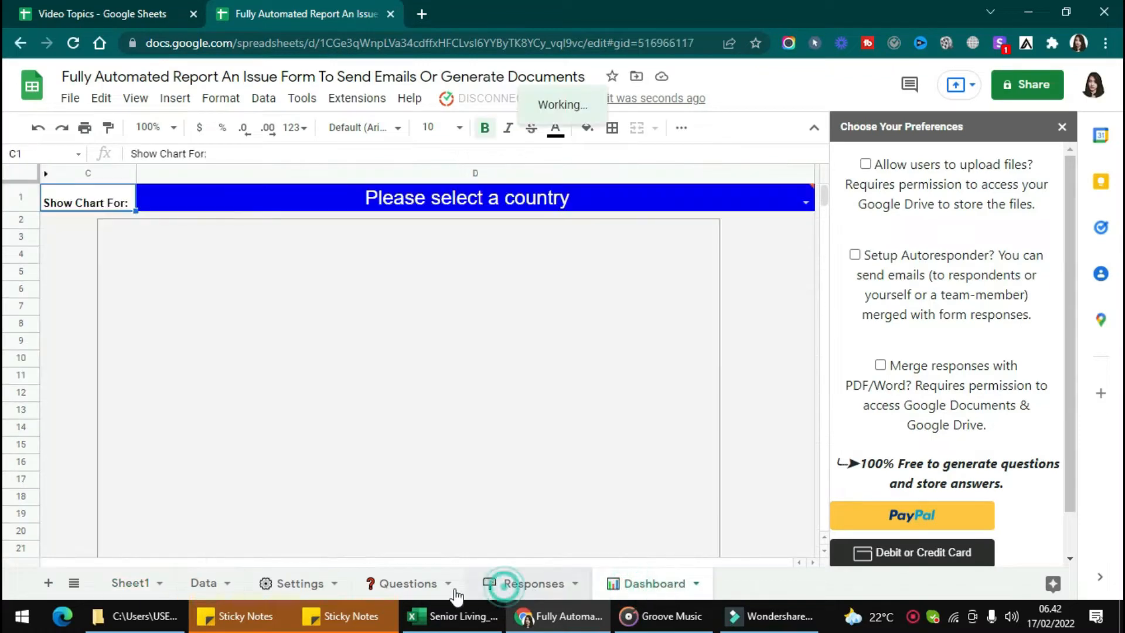
left_click(399, 583)
left_click(285, 583)
left_click(201, 591)
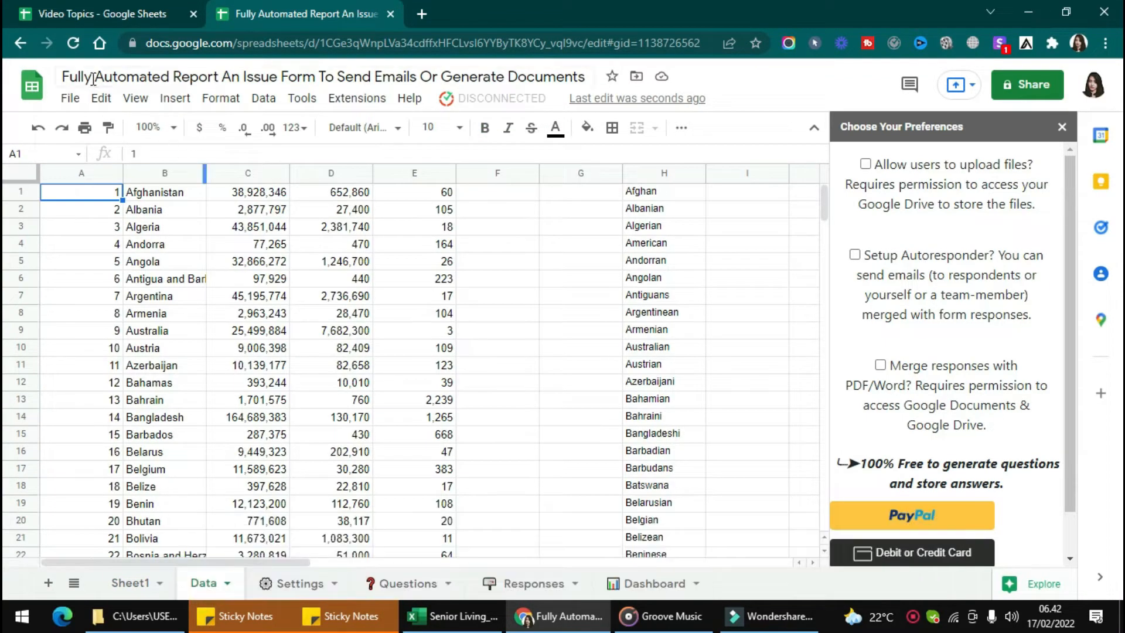
Reload the spreadsheet, run the first Kulfi Forms command, and continue to the script's authorization.
left_click(71, 48)
left_click(472, 99)
left_click(463, 127)
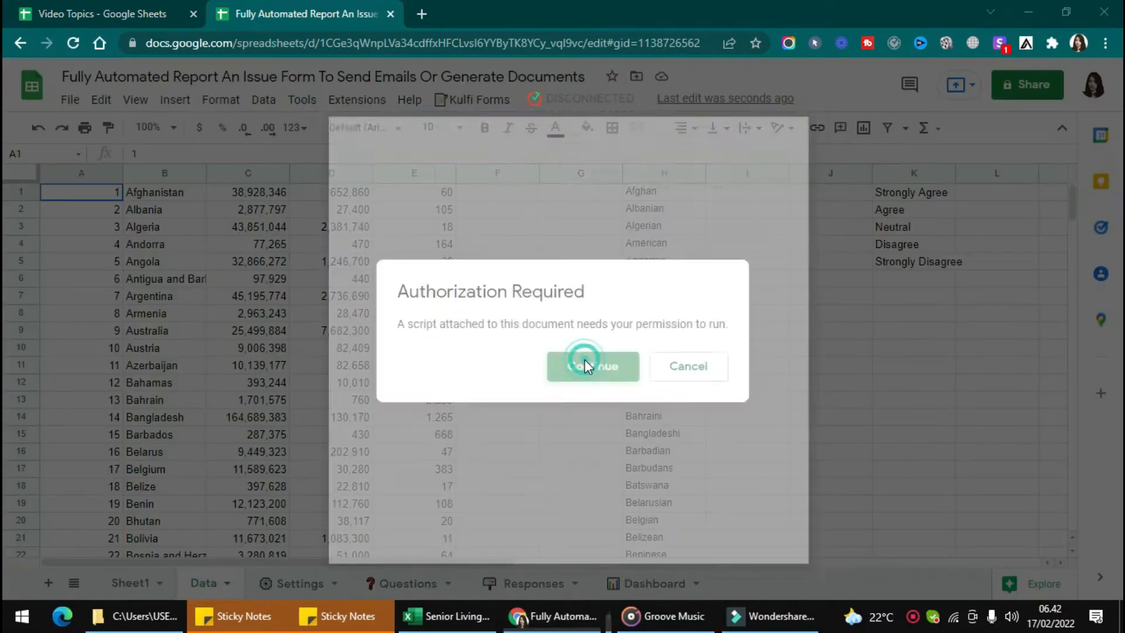
left_click(585, 360)
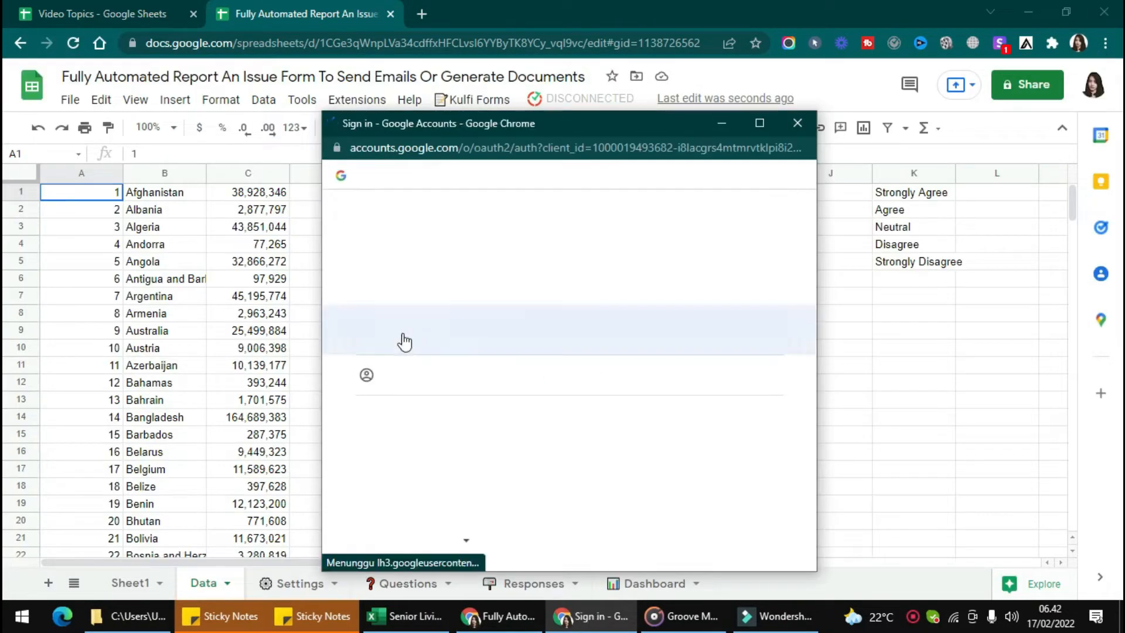
Authorize Kulfi_Forms_ClientScript with the Google account, proceeding past the unverified-app warning and allowing the requested access.
left_click(415, 334)
double_click(414, 331)
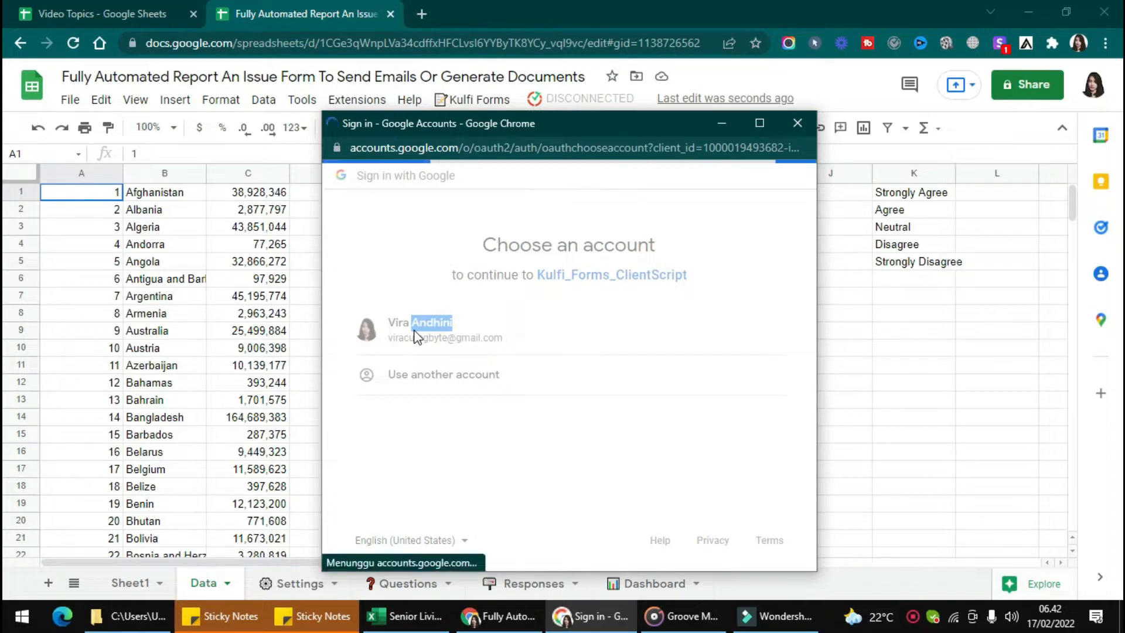
scroll(409, 479, "down", 1)
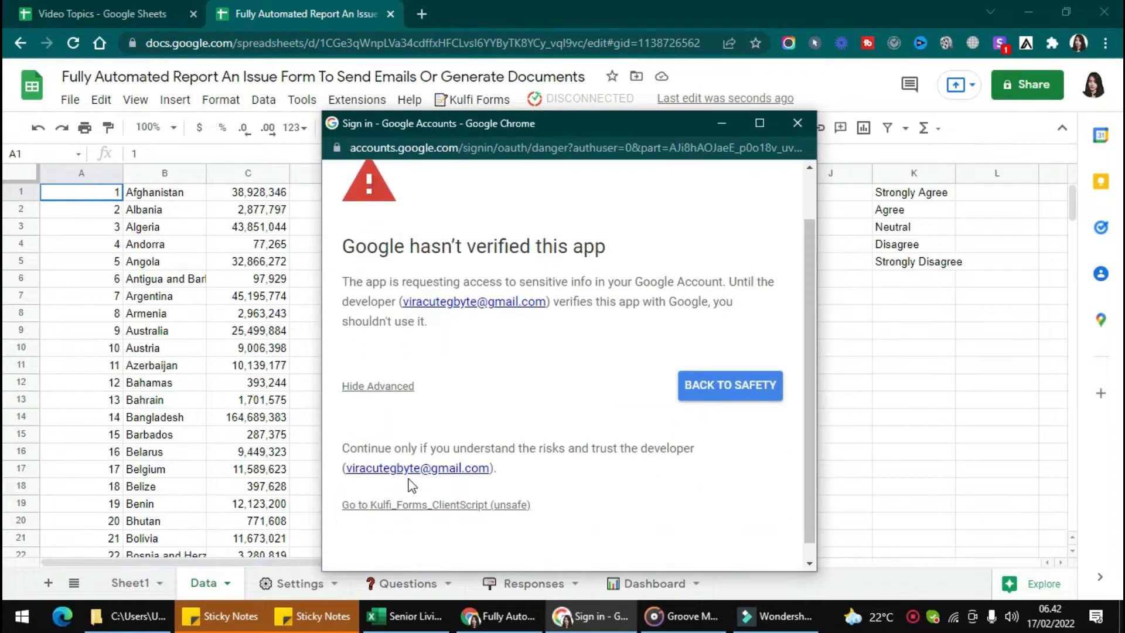
left_click(395, 488)
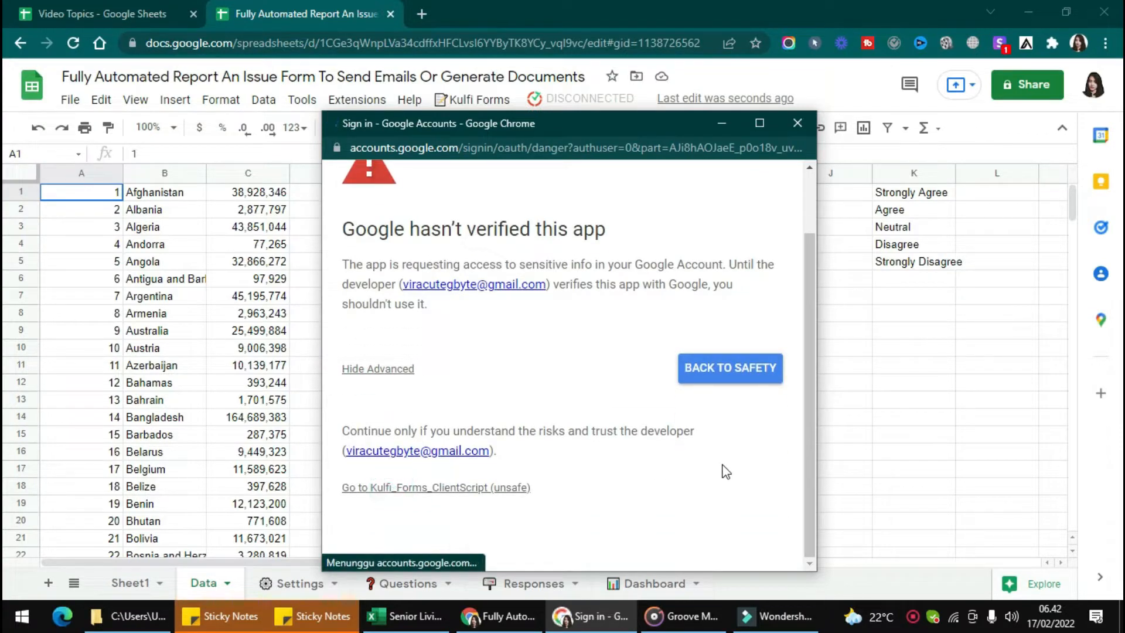
scroll(727, 476, "down", 3)
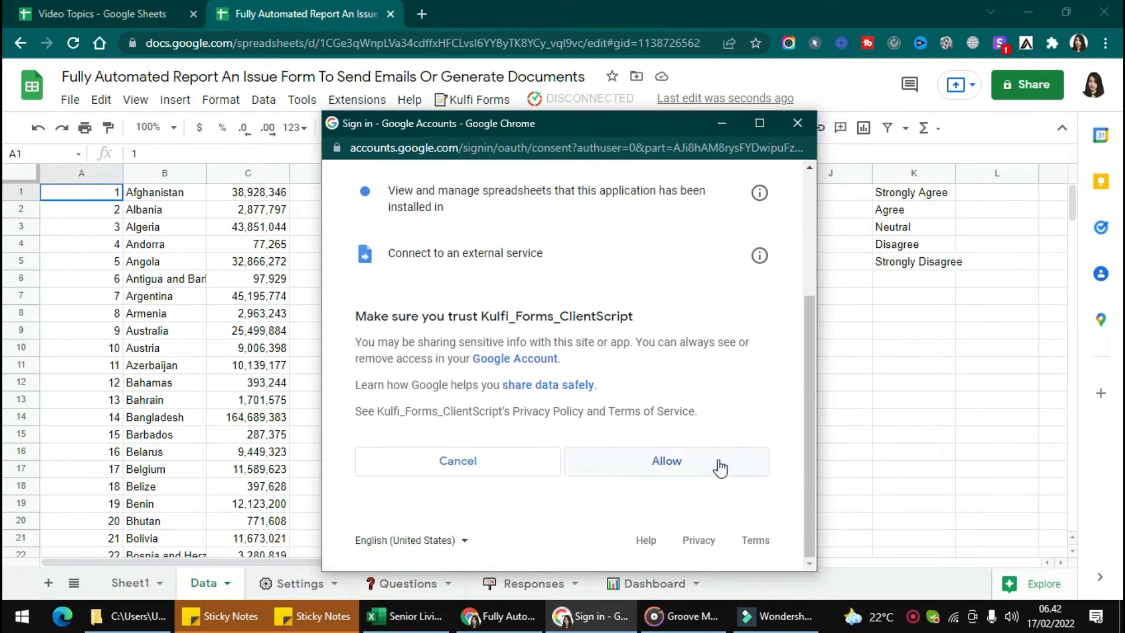
left_click(713, 463)
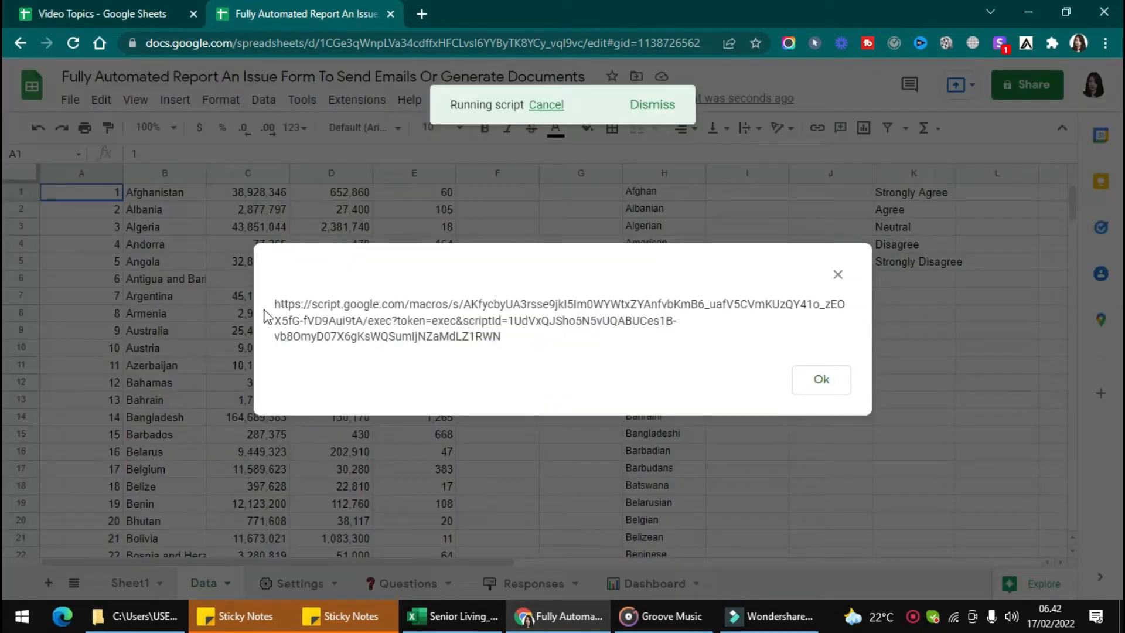
Copy the generated form link, open it in a new browser tab, and look over the live form.
left_click_drag(273, 304, 548, 337)
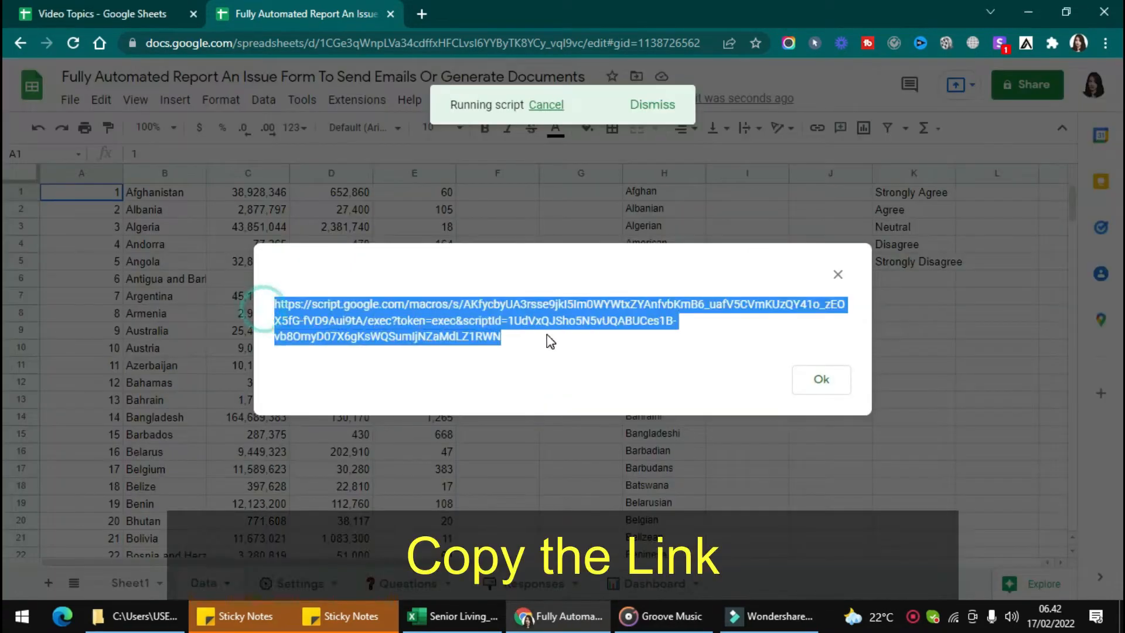
key("ctrl+t")
key("ctrl+v")
key("Return")
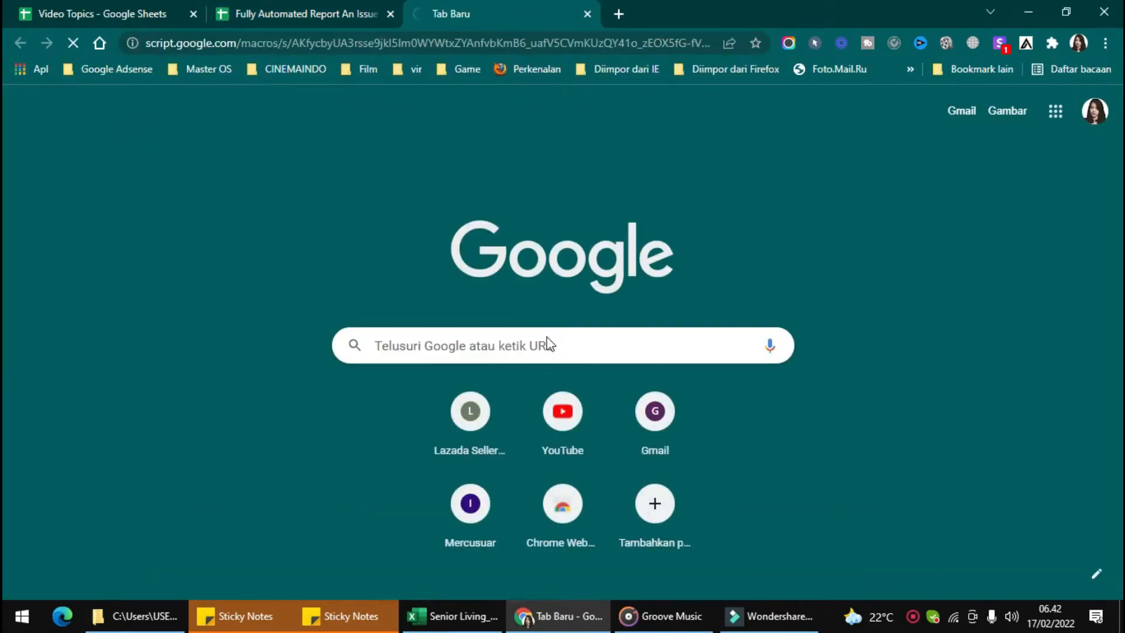
scroll(552, 346, "down", 5)
scroll(555, 344, "up", 5)
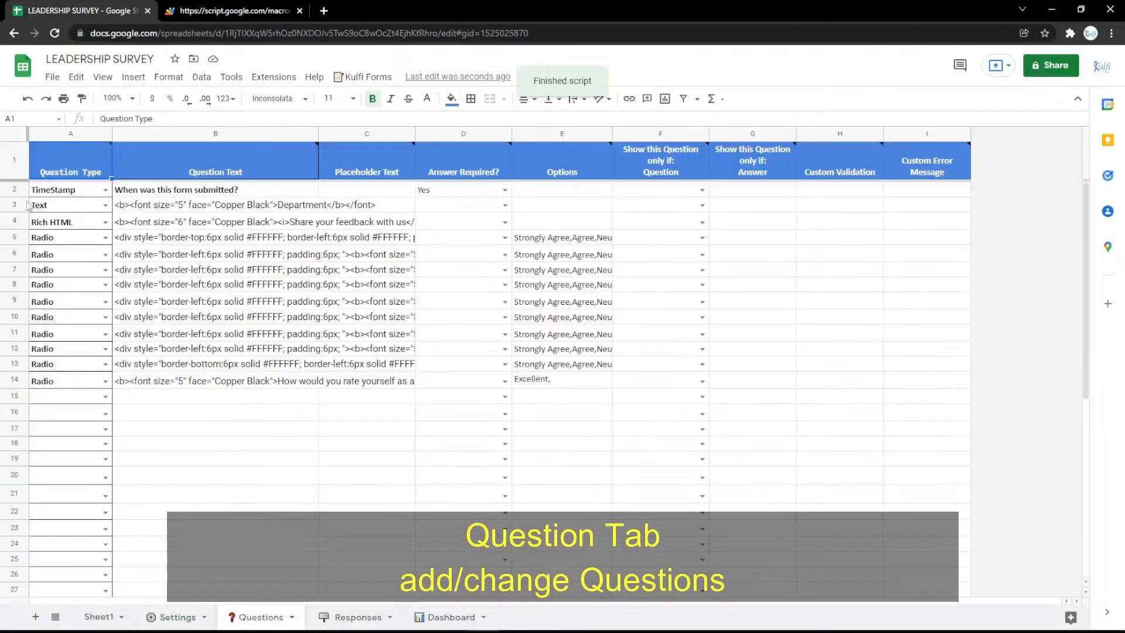
Insert a row above row 3 of the LEADERSHIP SURVEY Questions sheet and set its question type to Text.
left_click(18, 206)
right_click(18, 205)
left_click(59, 316)
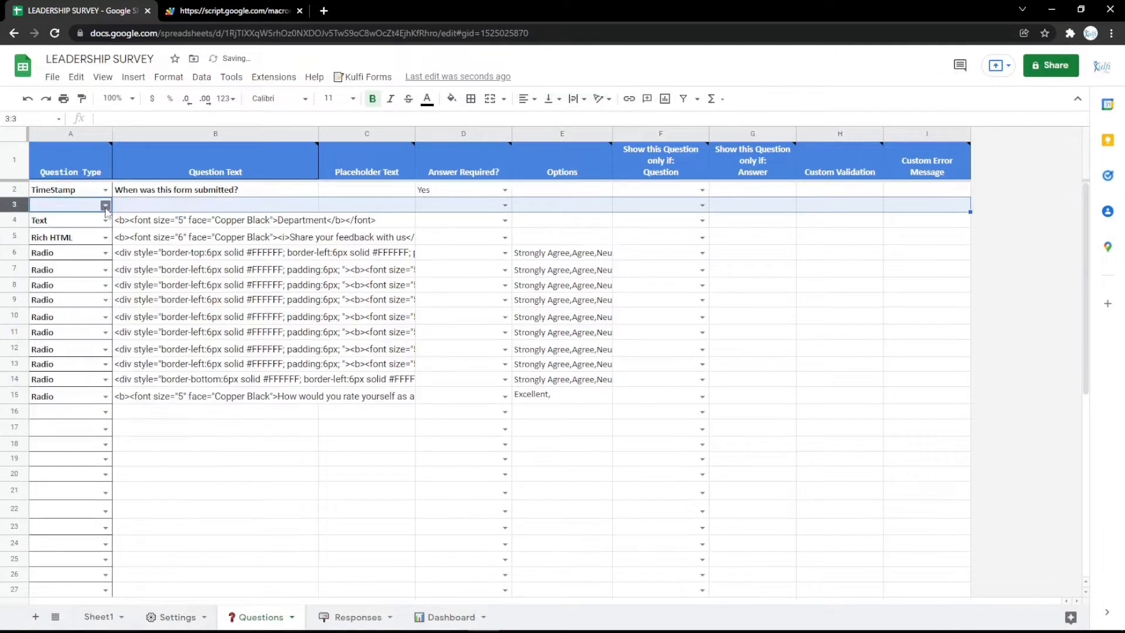
left_click(105, 205)
left_click(71, 257)
Copy the Department question's formatted text into B3, change its label to Name, and refresh the live form.
left_click(189, 222)
key("ctrl+c")
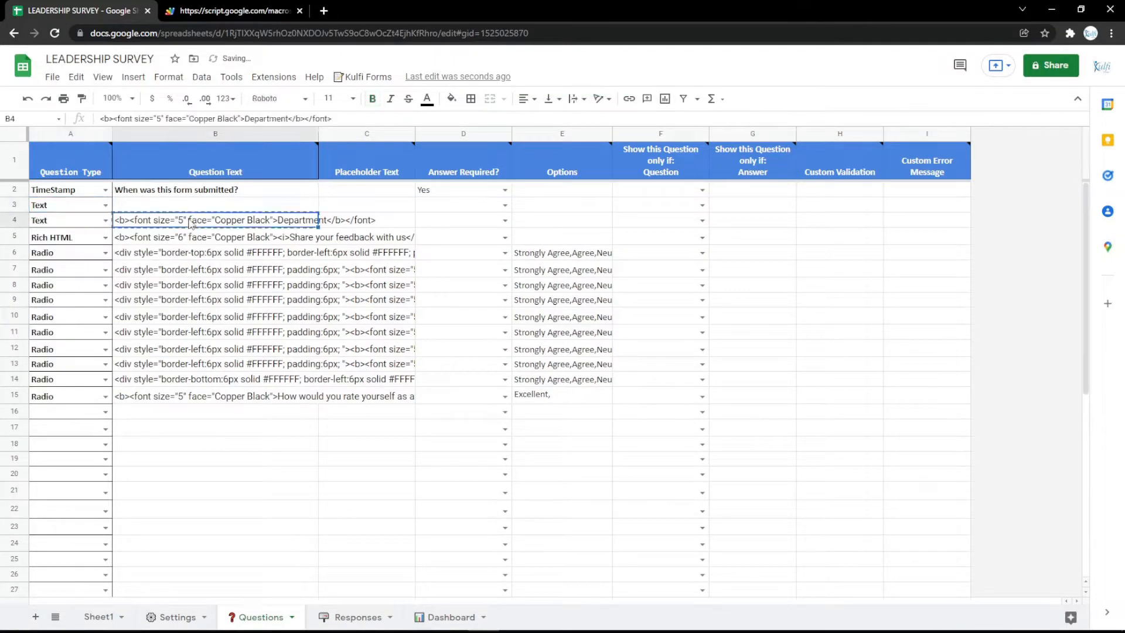
left_click(192, 207)
key("ctrl+v")
double_click(291, 205)
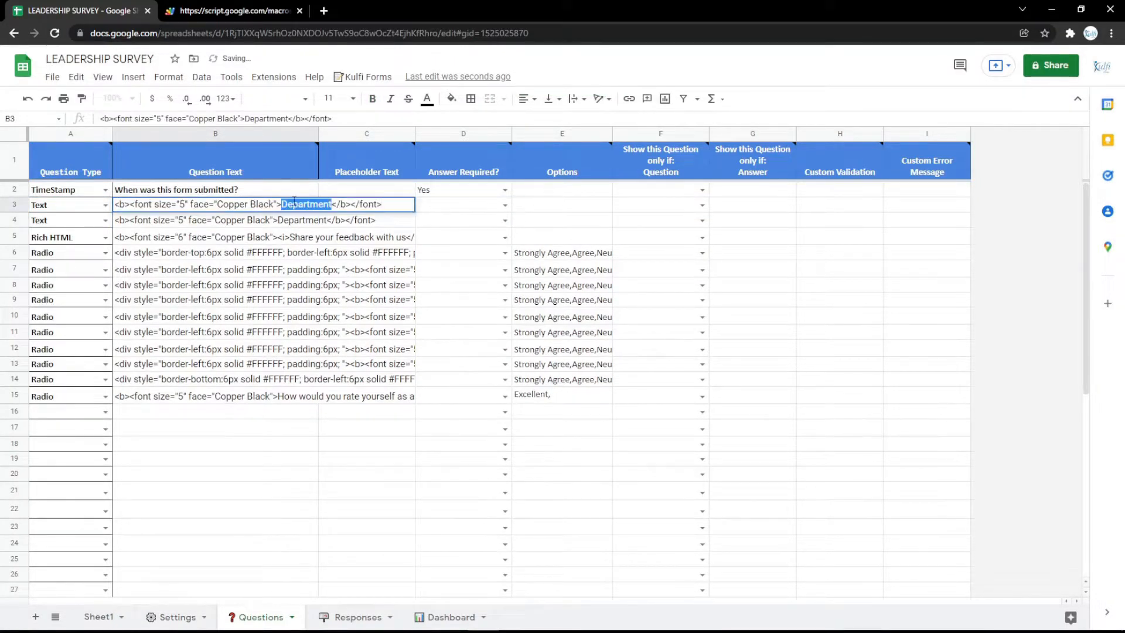
key("Return")
left_click(233, 8)
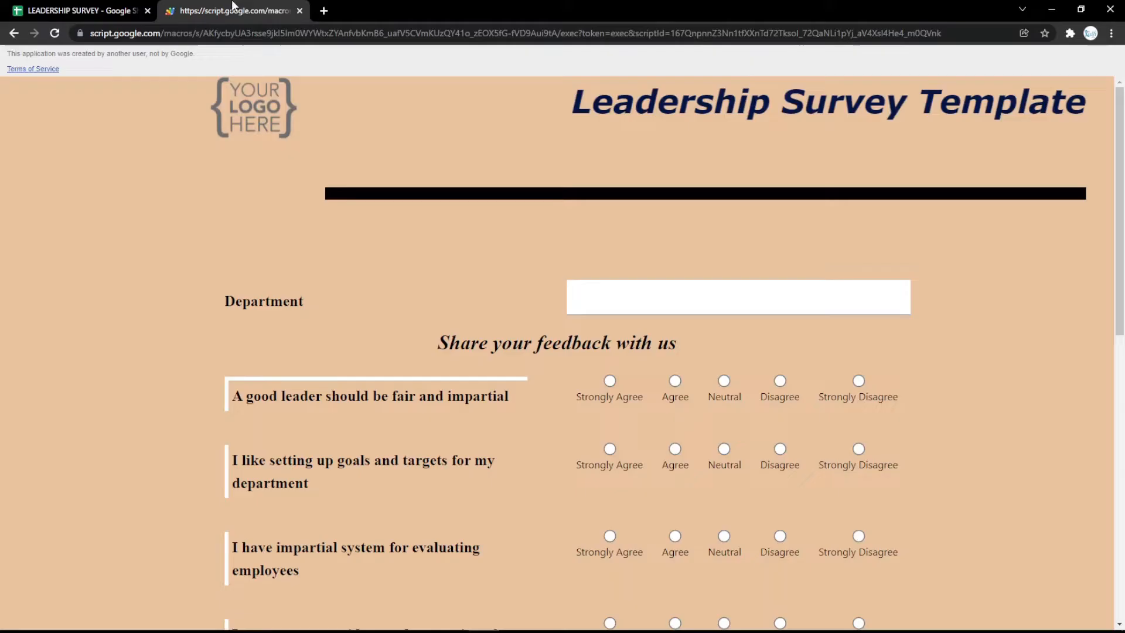
key("F5")
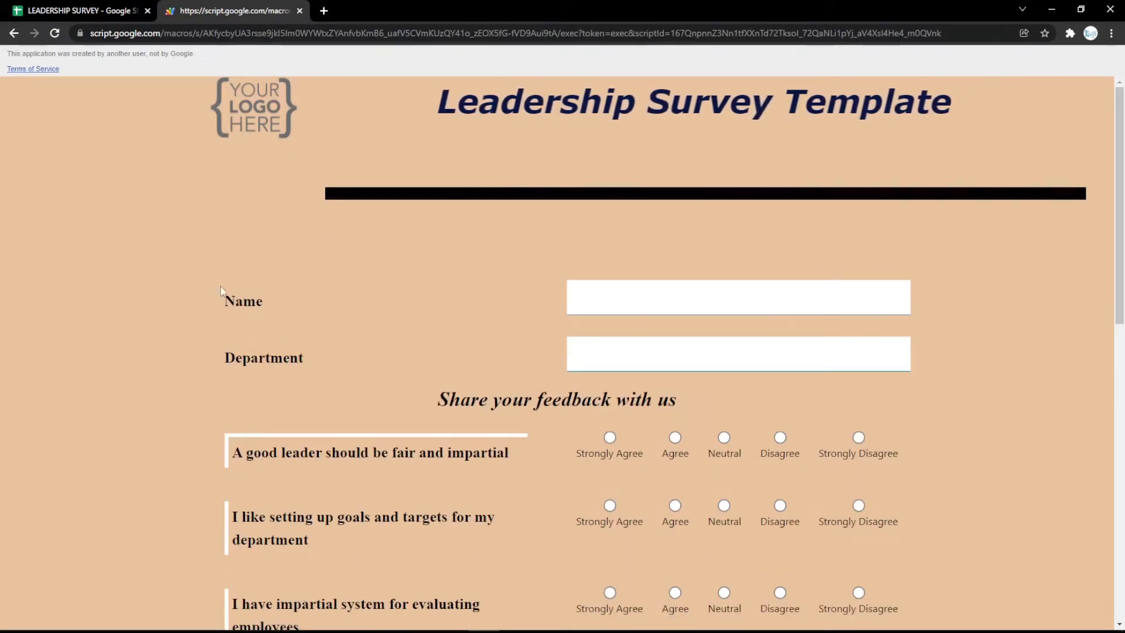
Change the row 3 question's type and label to Email, and refresh the live form.
left_click(93, 13)
left_click(105, 205)
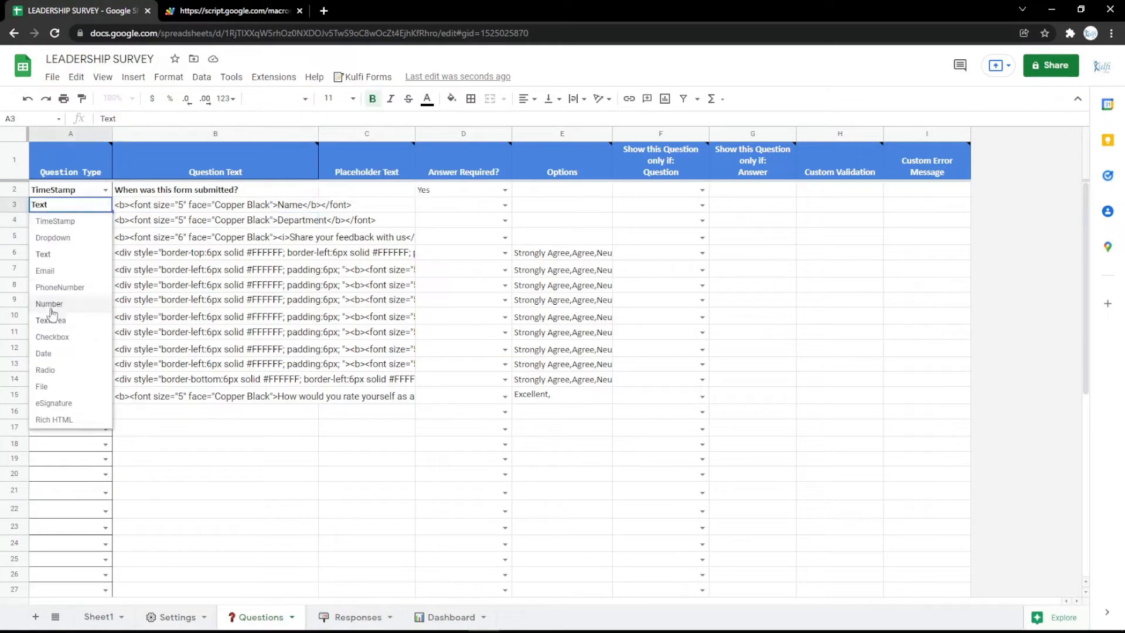
left_click(65, 278)
double_click(304, 203)
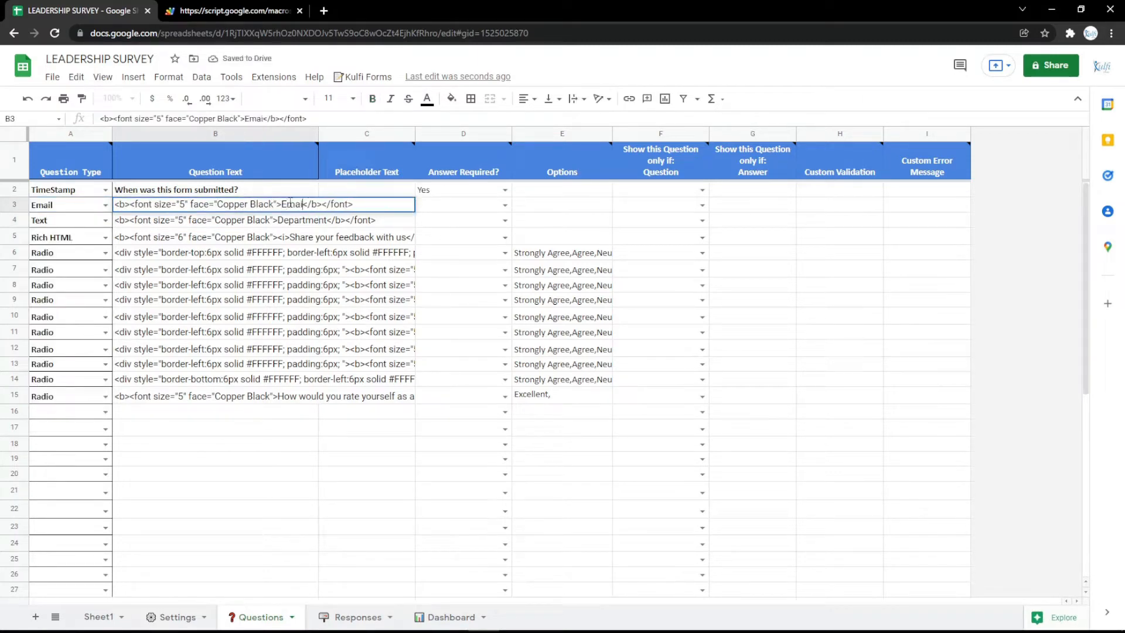
type("l")
key("Return")
key("ctrl+Tab")
key("F5")
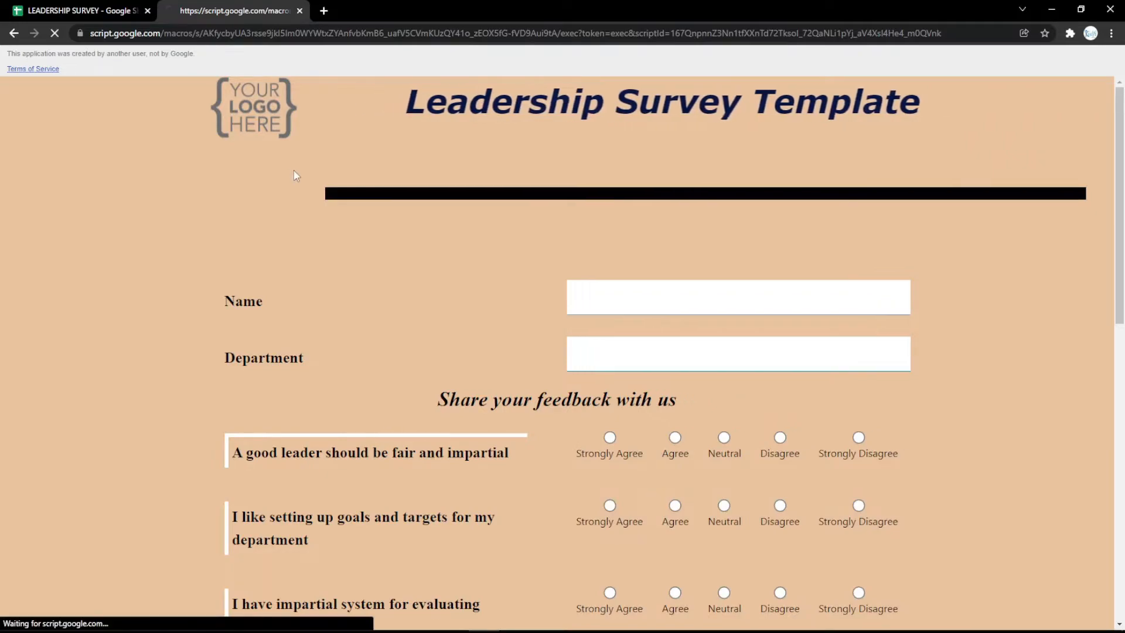
Set the row 3 question's type to PhoneNumber and its label to Phone Number, and check the live form.
left_click(123, 7)
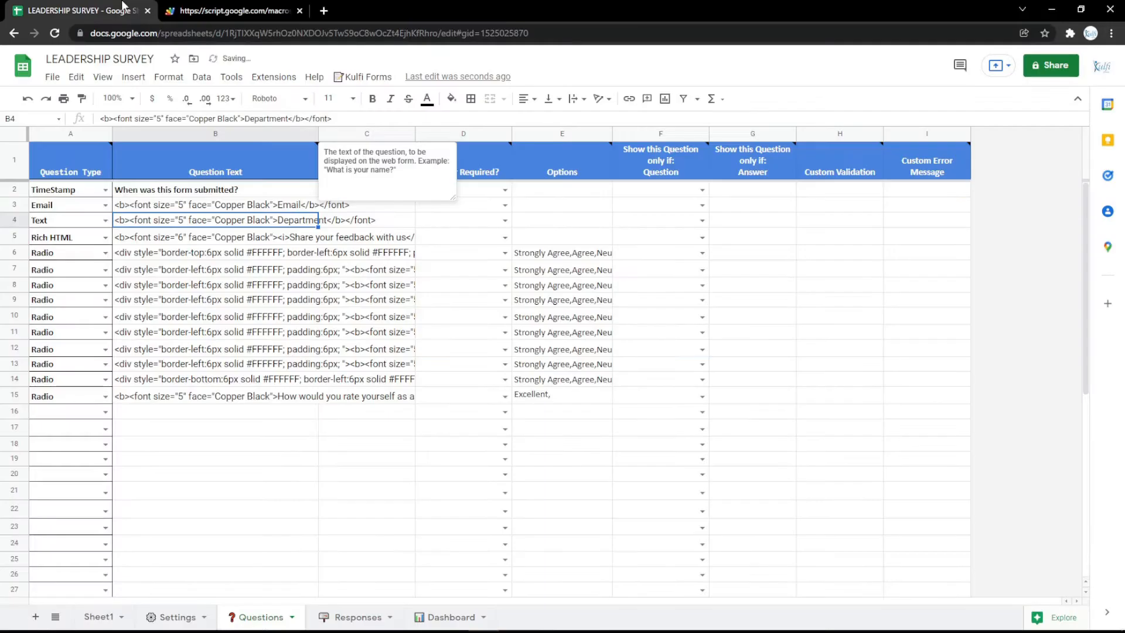
left_click(106, 204)
left_click(56, 296)
left_click(245, 210)
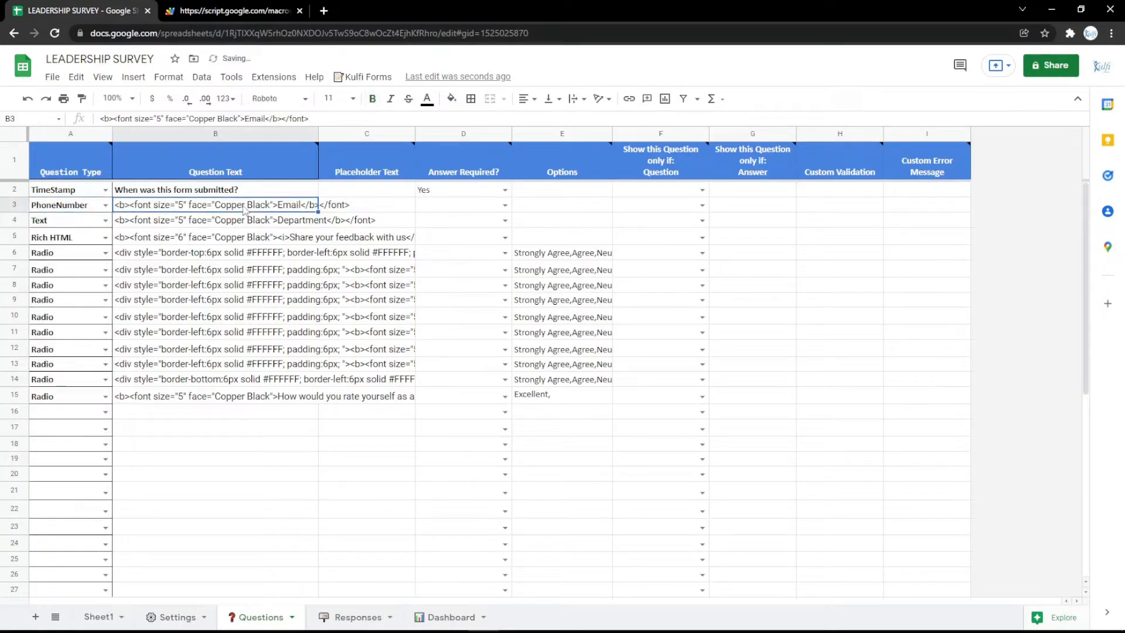
double_click(298, 205)
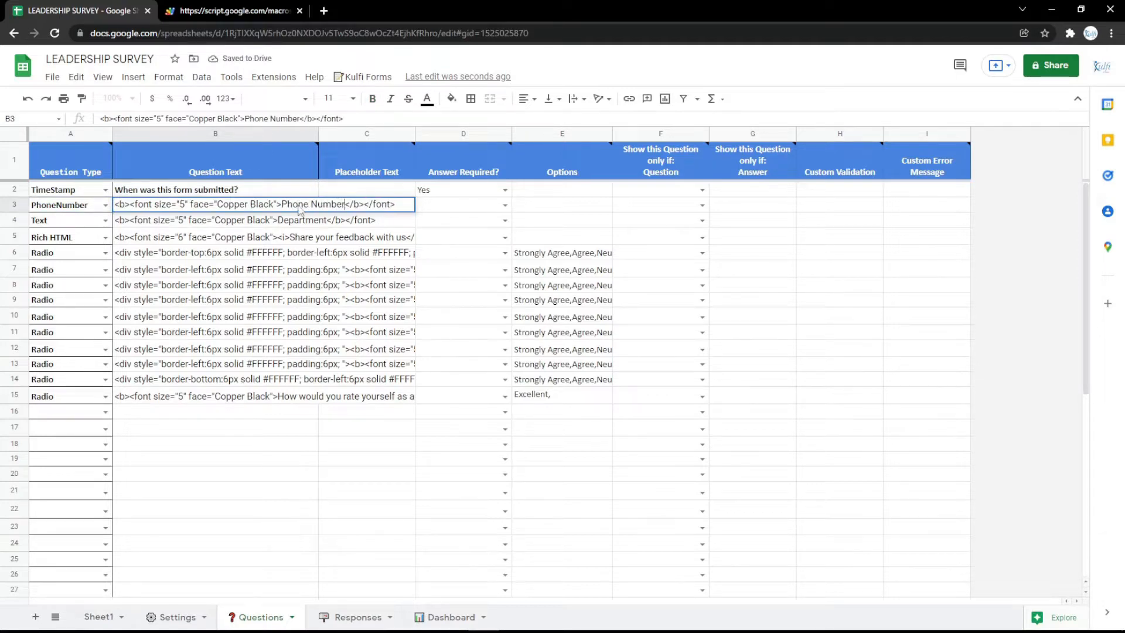
key("Return")
left_click(234, 10)
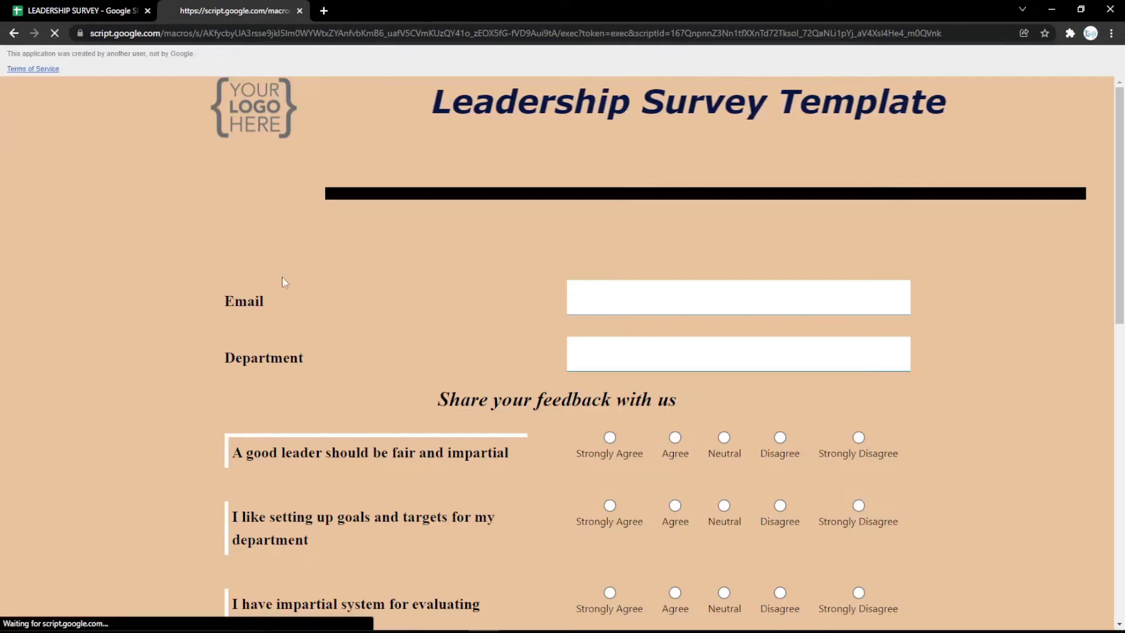
Try the Number type for the question in row 3, and undo the change.
left_click(85, 10)
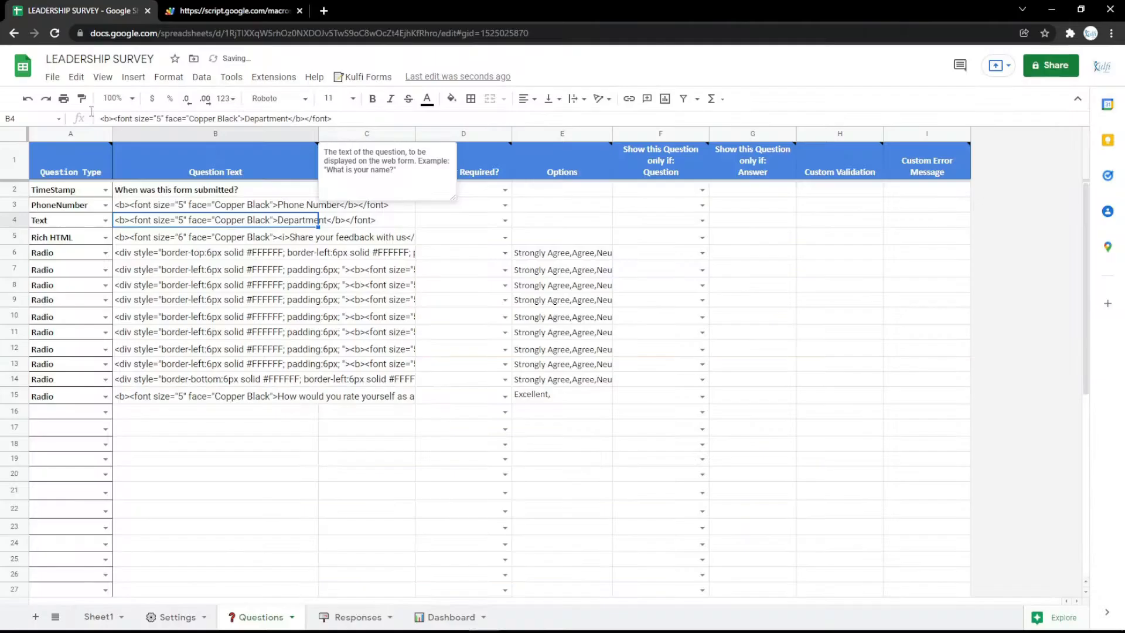
left_click(106, 205)
left_click(68, 302)
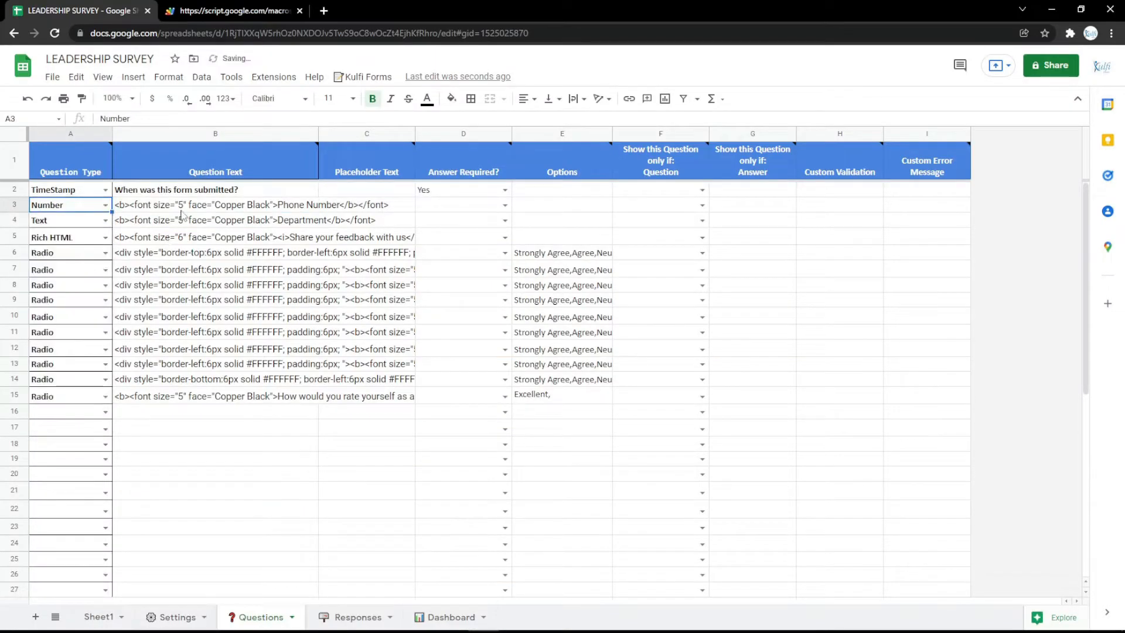
key("ctrl+z")
Set the row 3 question's type to TextArea and its label to Address, and refresh the live form.
left_click(105, 205)
left_click(88, 321)
double_click(290, 201)
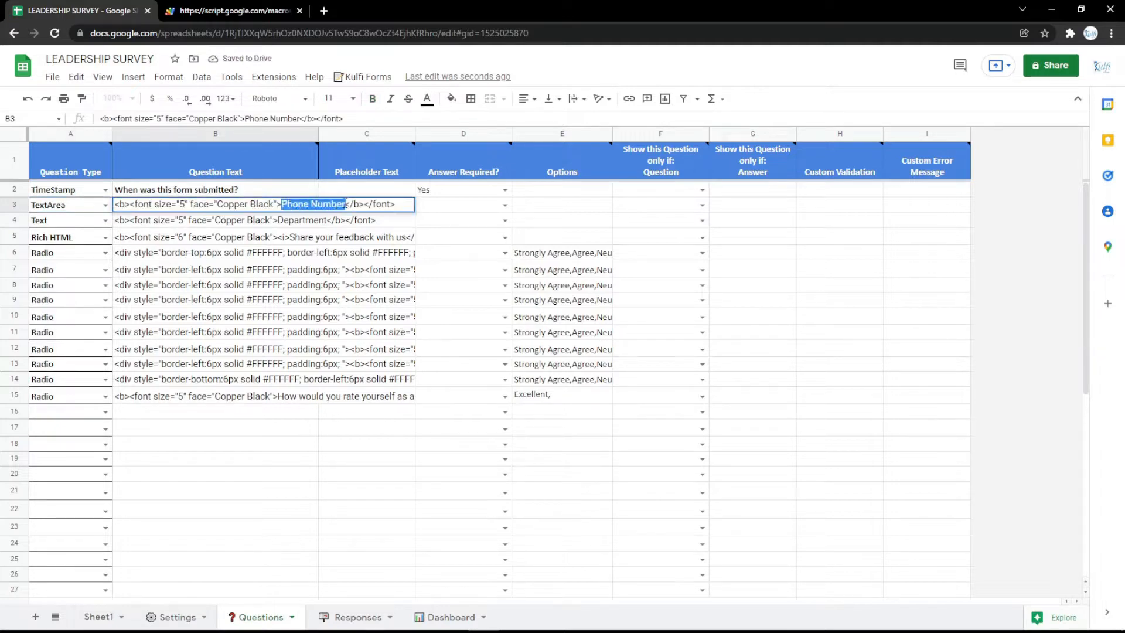
type("s")
key("Return")
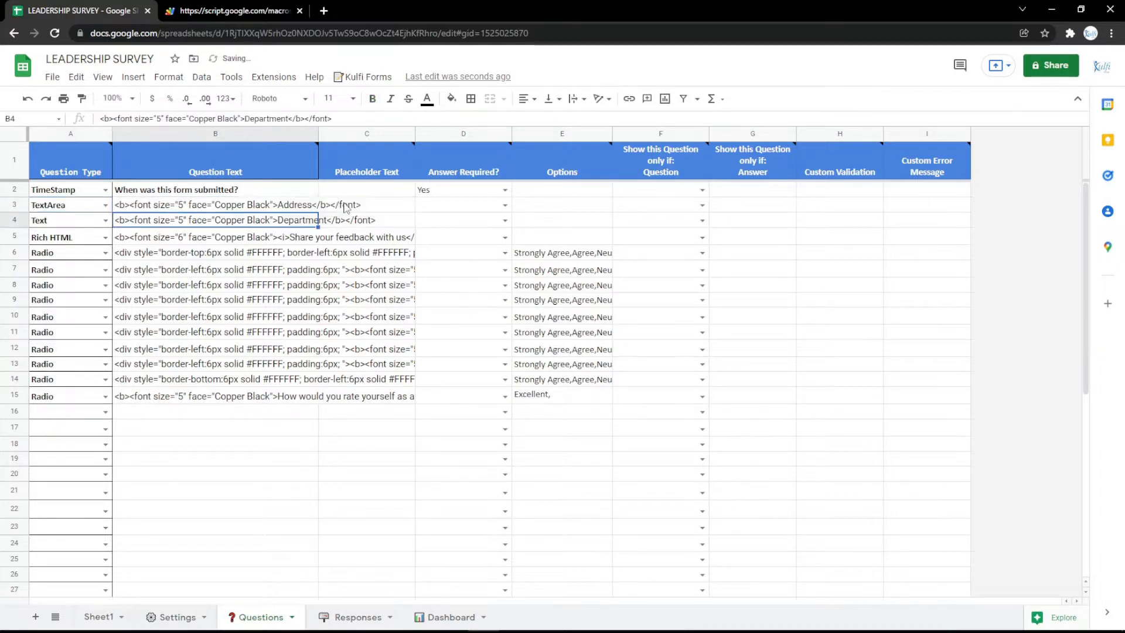
key("ctrl+Tab")
key("F5")
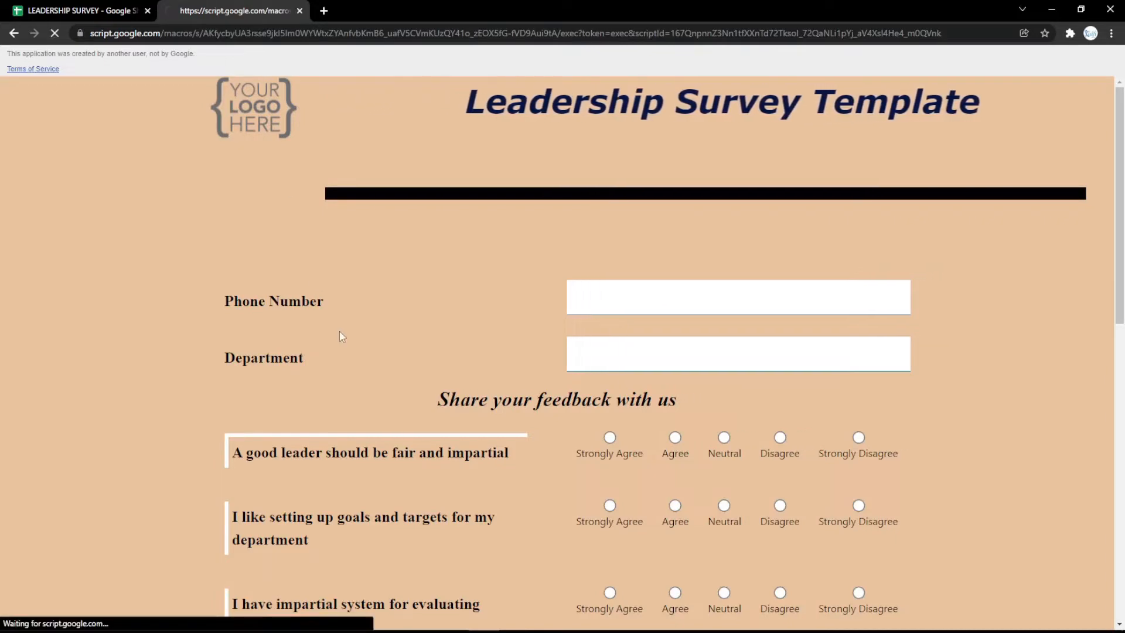
Set the row 3 question's type and label to Date, refresh the live form, and try its date picker.
left_click(62, 13)
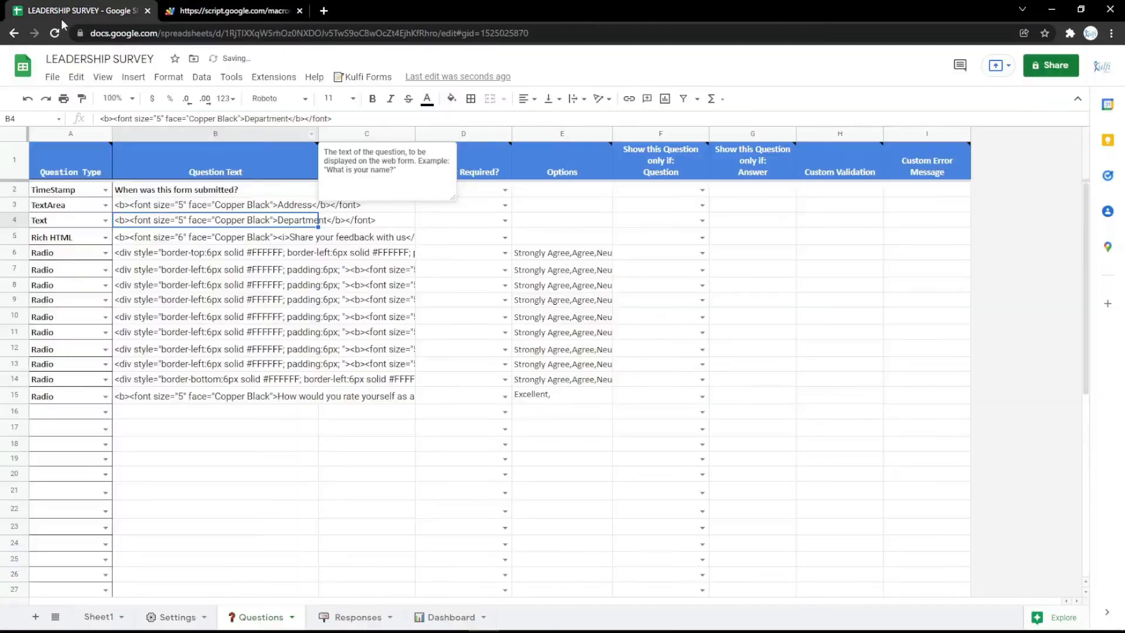
left_click(105, 205)
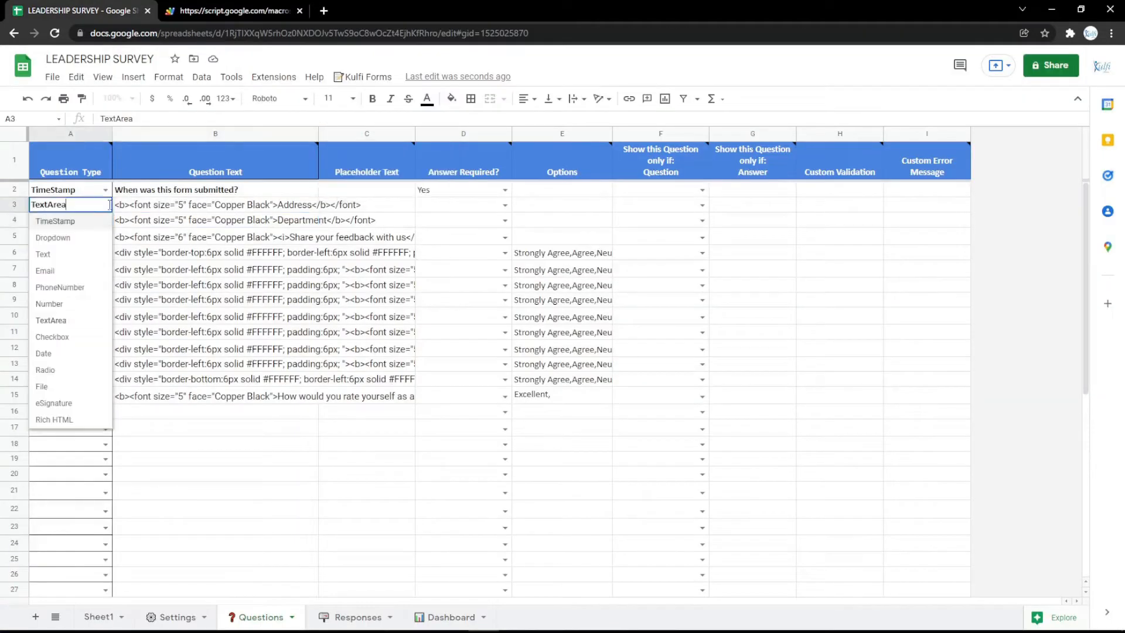
left_click(71, 337)
left_click(106, 205)
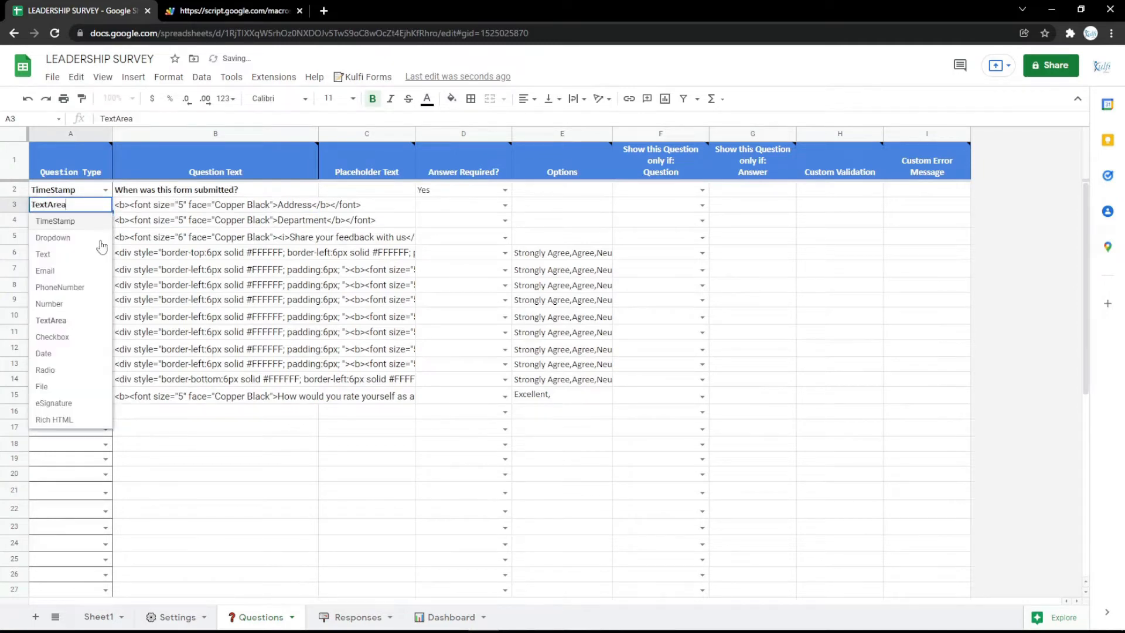
left_click(61, 354)
left_click(293, 205)
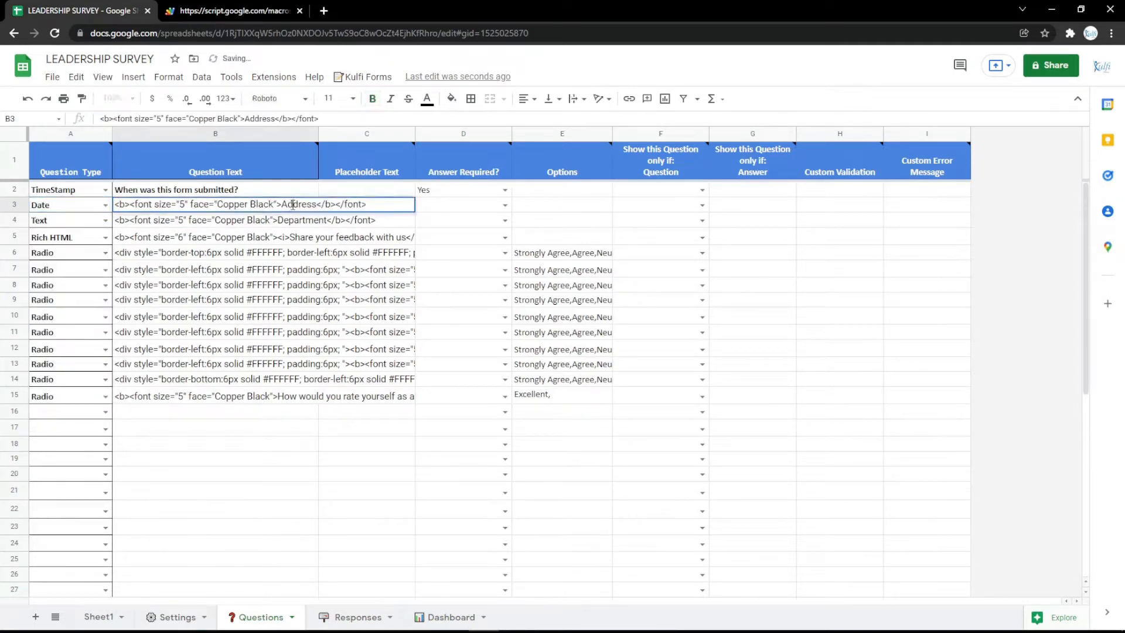
key("ctrl+Tab")
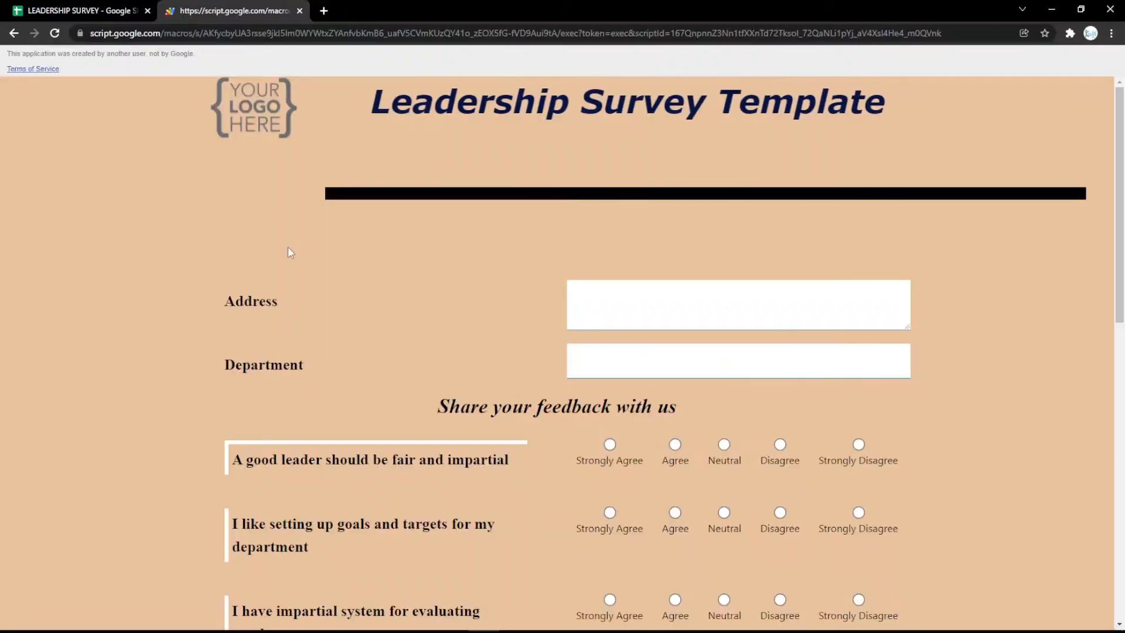
key("F5")
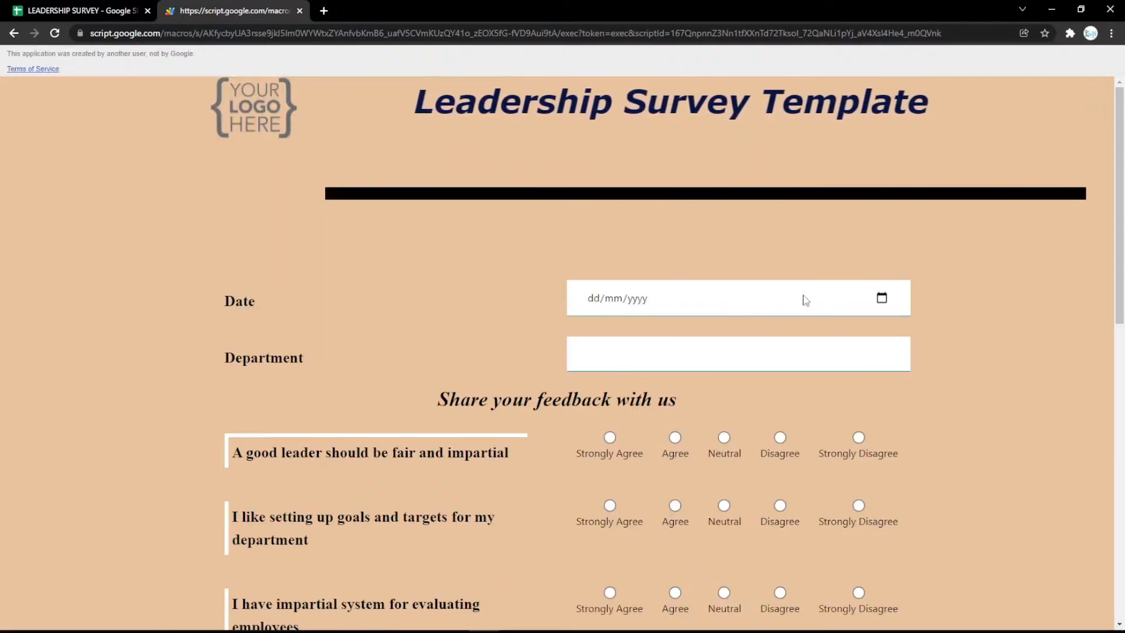
left_click(881, 297)
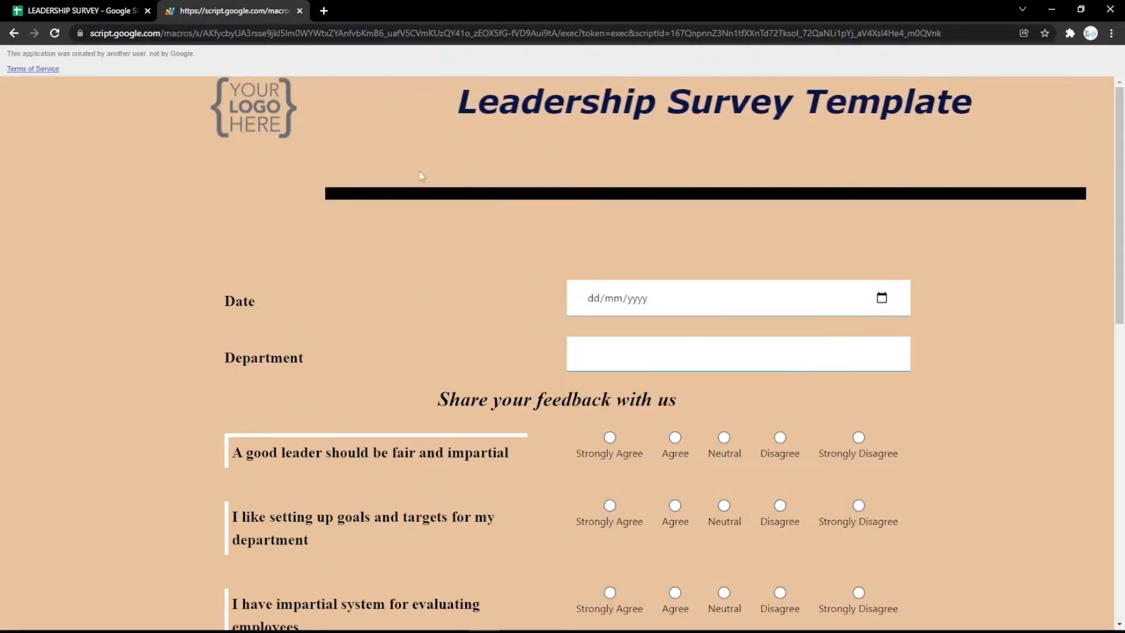
Set the row 3 question's type to Radio and change its label to Gender.
left_click(3, 5)
left_click(105, 205)
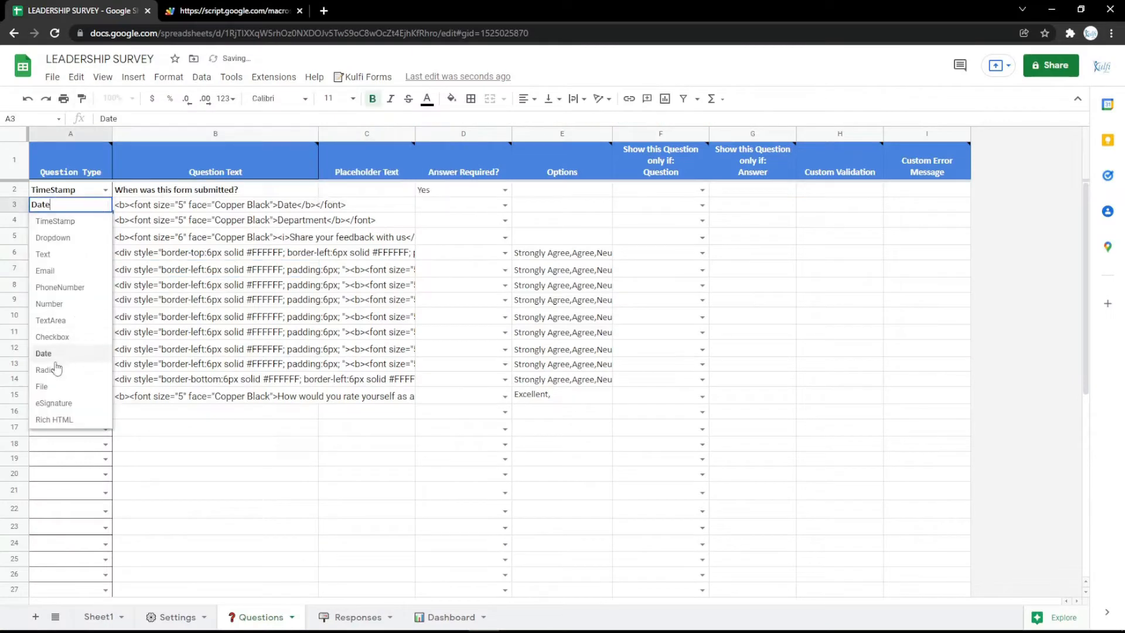
left_click(53, 366)
left_click(223, 209)
double_click(317, 202)
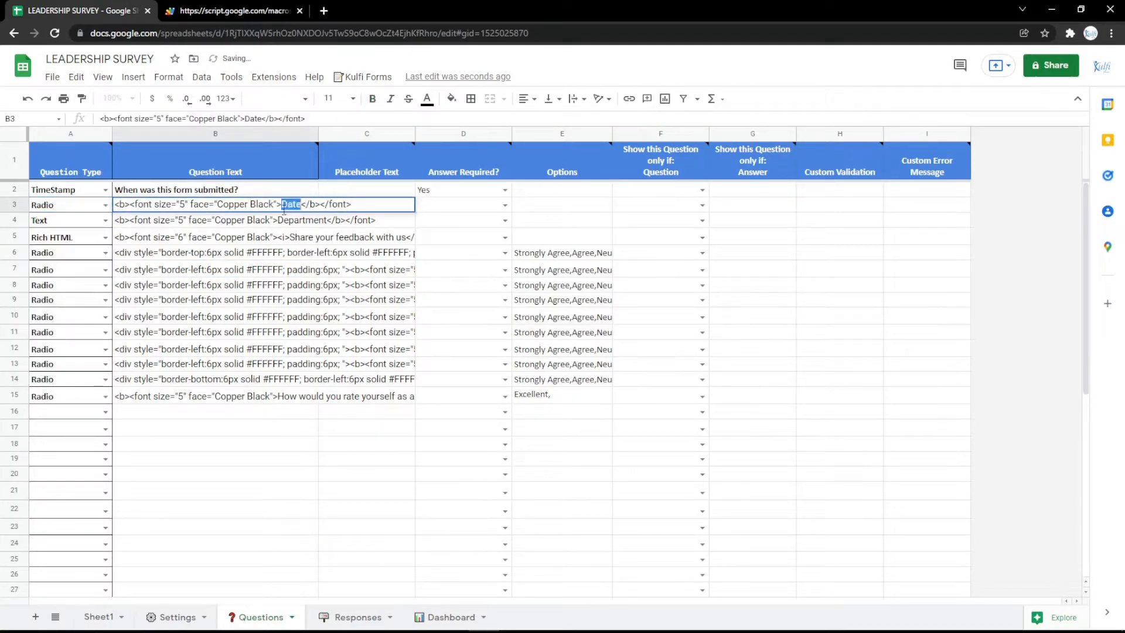
type("r")
key("Return")
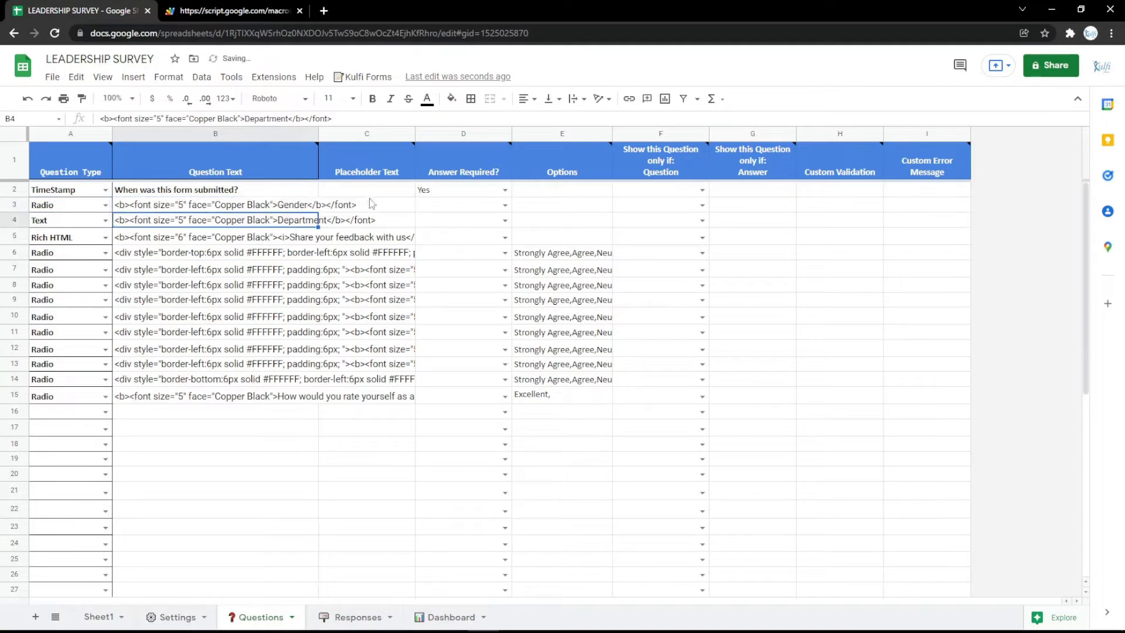
Enter "Male, Female" as the row 3 question's options and refresh the live form.
left_click(523, 208)
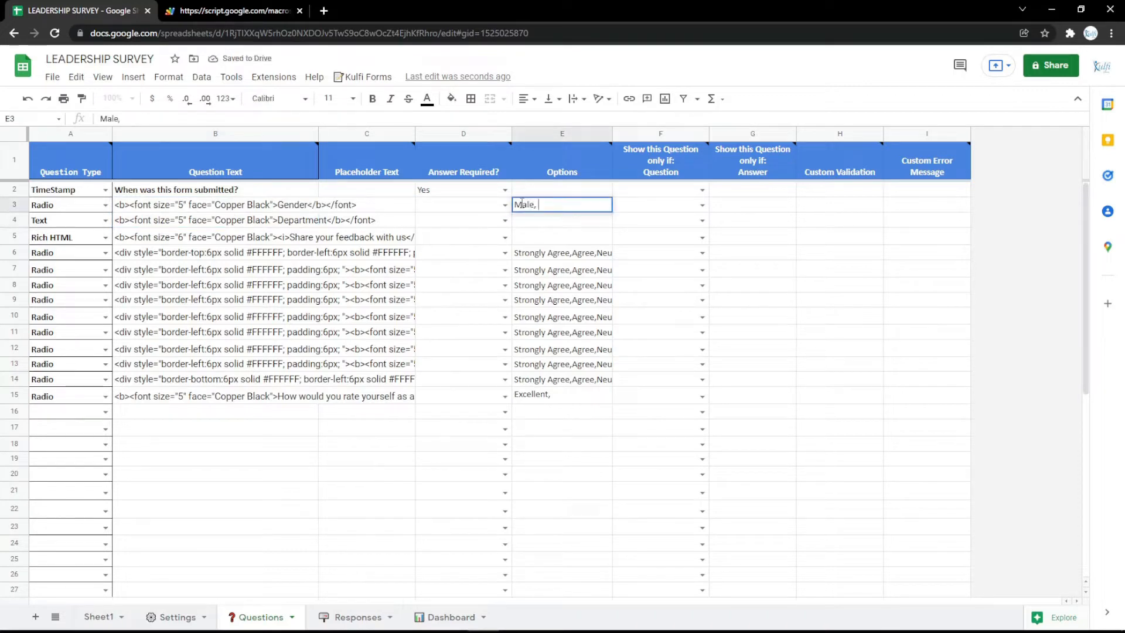
type("Male, Female")
key("Return")
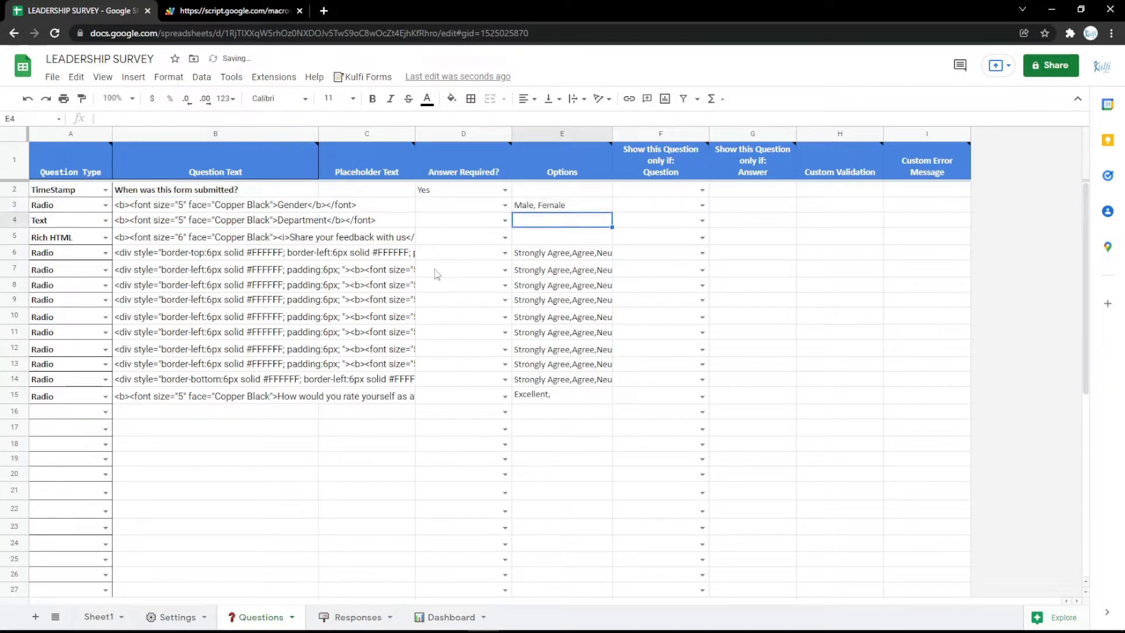
left_click(178, 8)
key("F5")
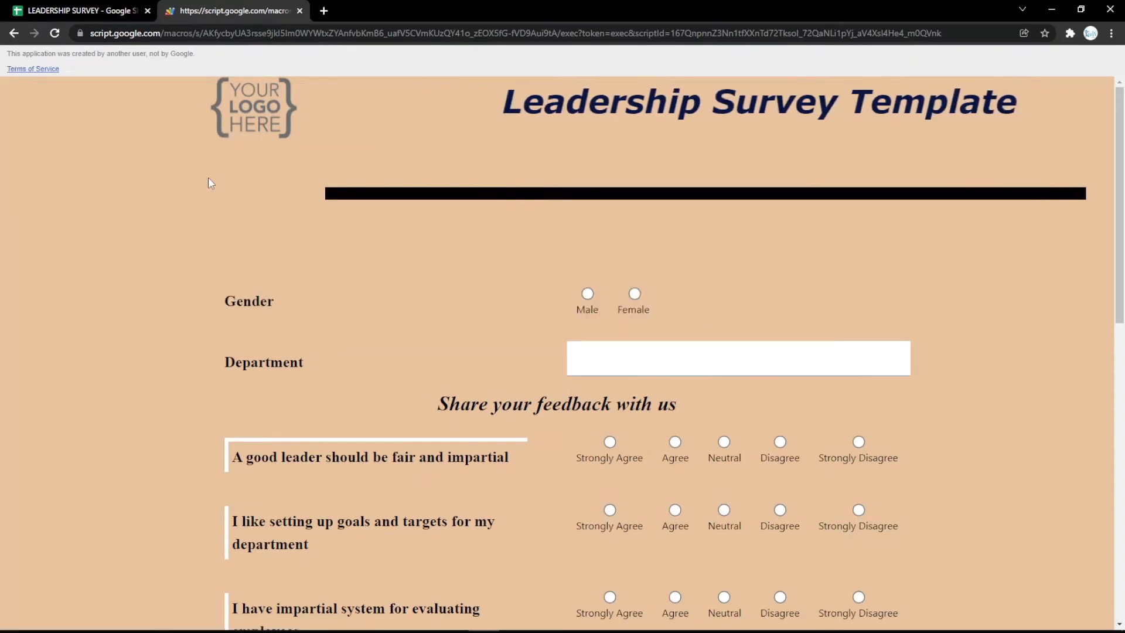
Change both the type and the label of the row 3 question to File.
left_click(101, 5)
left_click(106, 209)
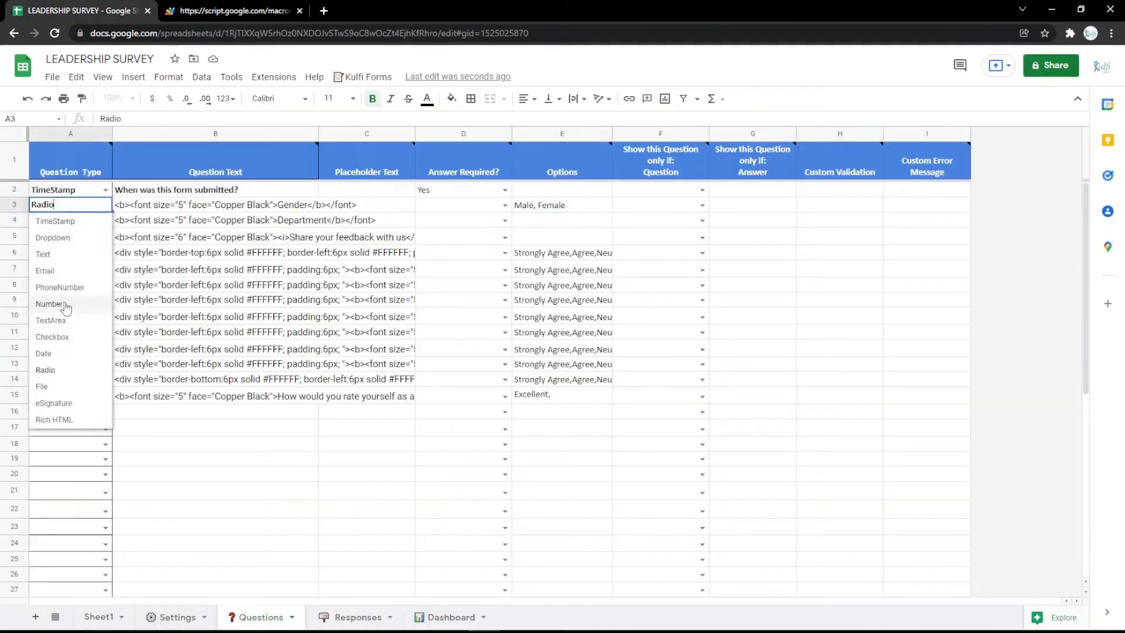
left_click(58, 396)
double_click(299, 204)
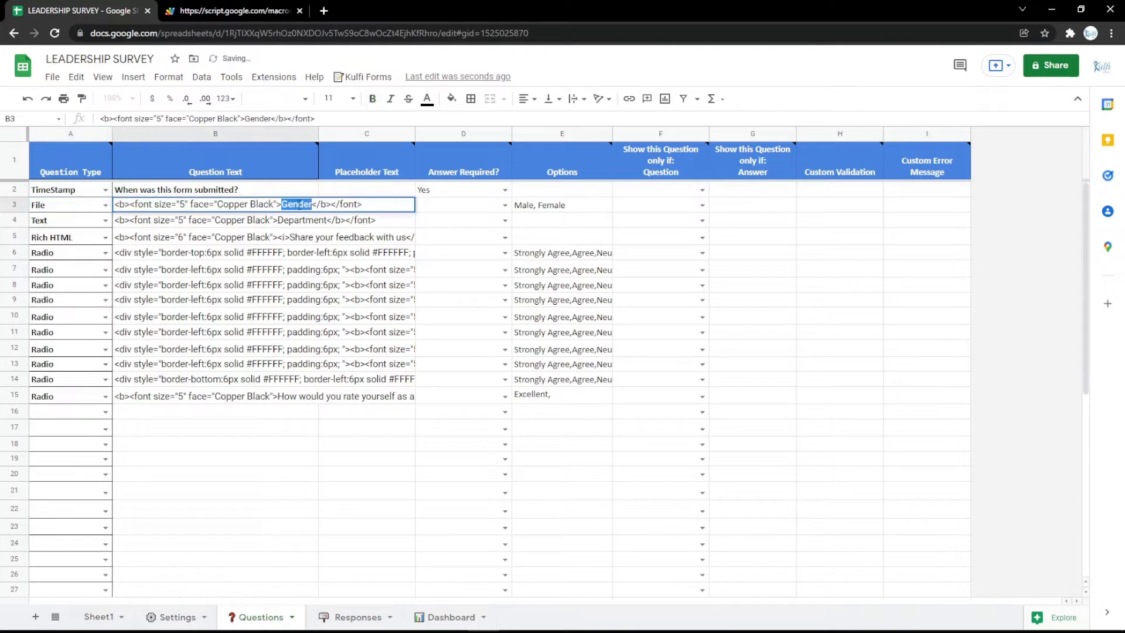
type("File")
key("Return")
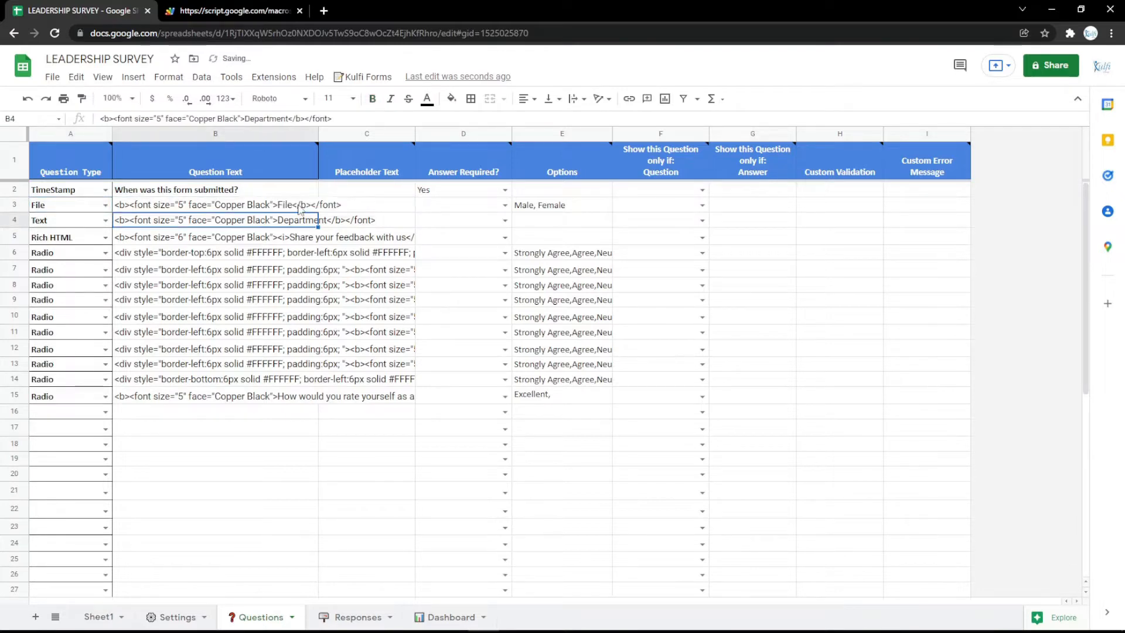
Clear the row 3 question's options, and upload the Identity file through the refreshed live form.
left_click(541, 207)
key("Delete")
left_click(239, 8)
key("F5")
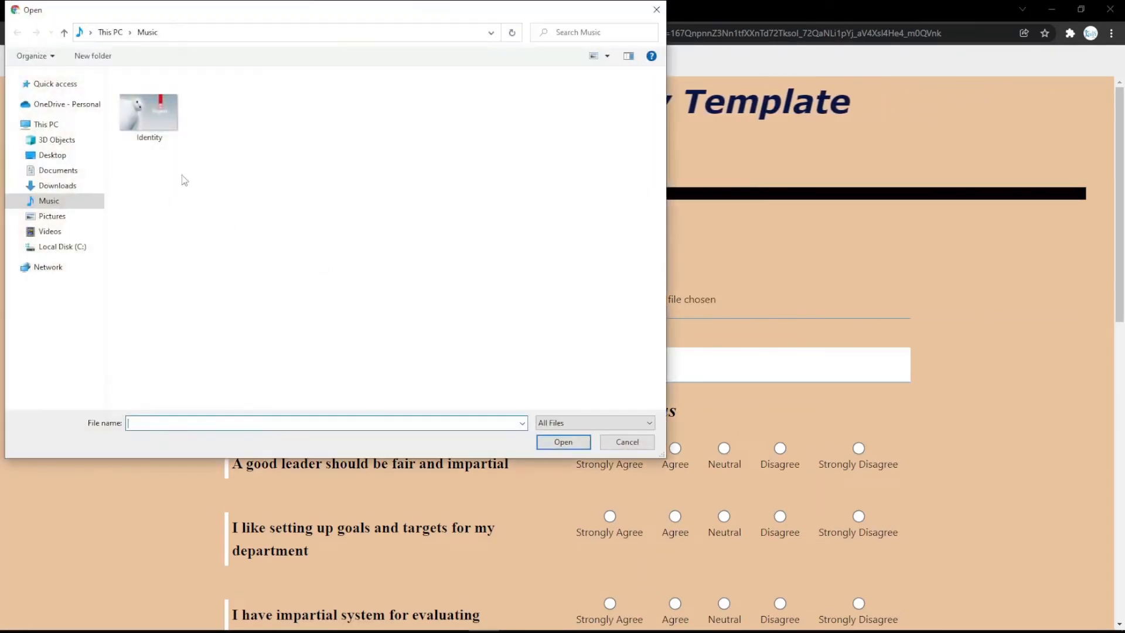
double_click(153, 129)
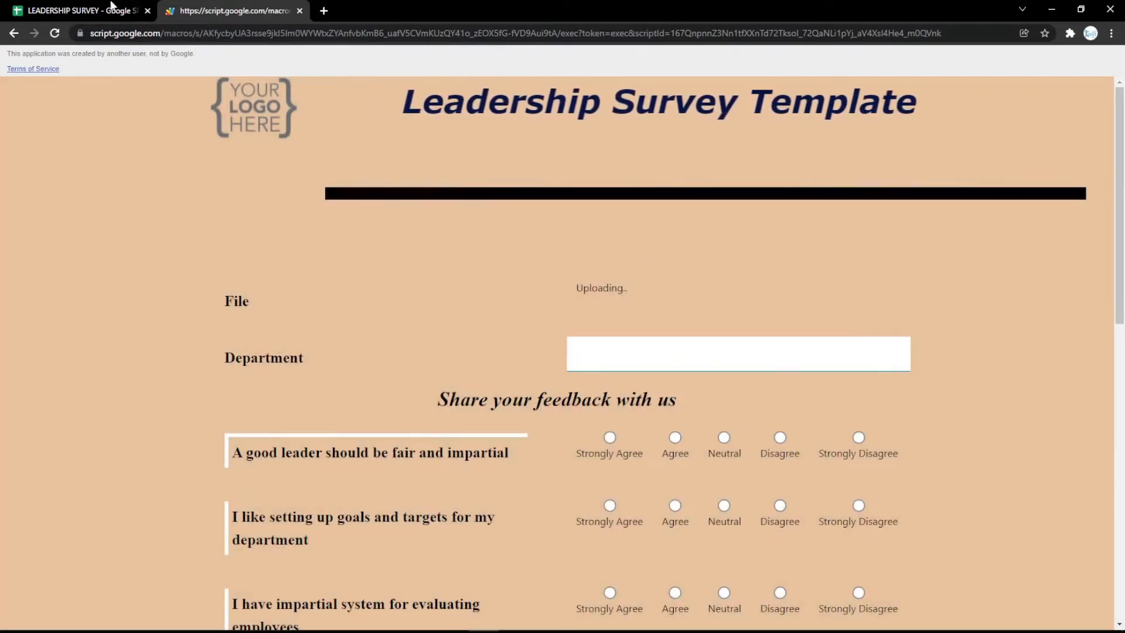
Set the row 3 question's type to eSignature and its label to Signature.
left_click(111, 7)
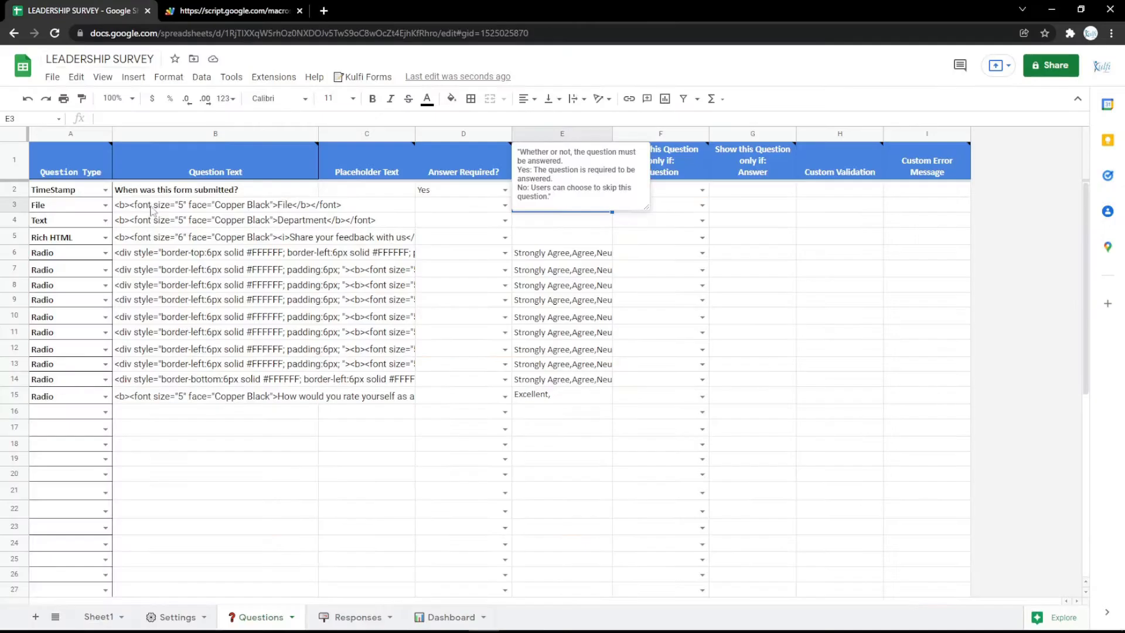
left_click(105, 206)
left_click(54, 404)
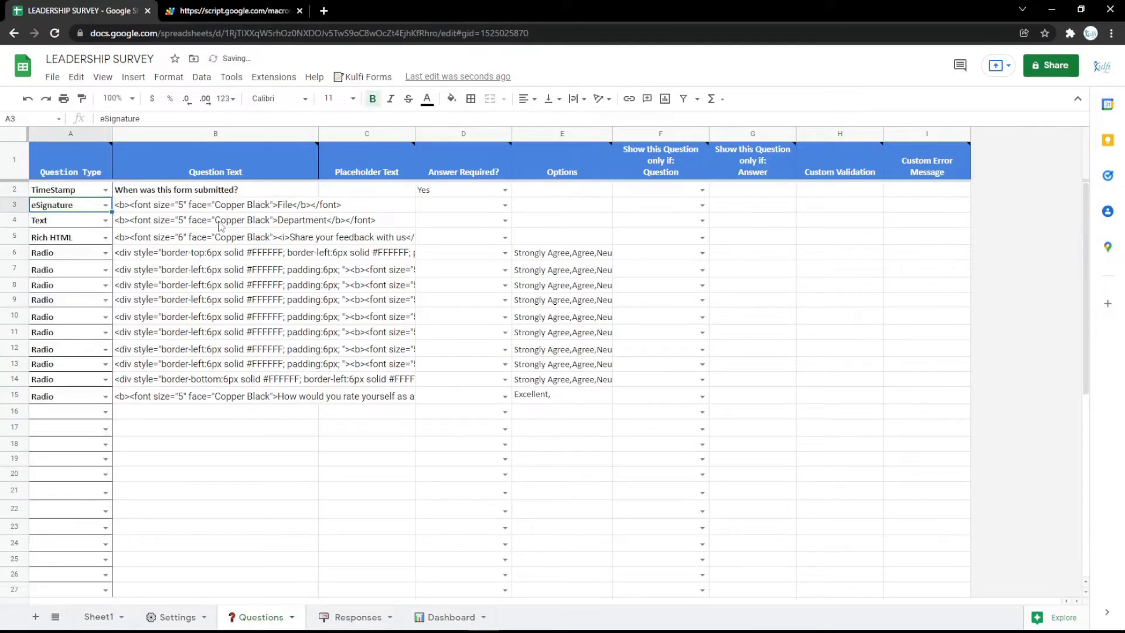
double_click(296, 203)
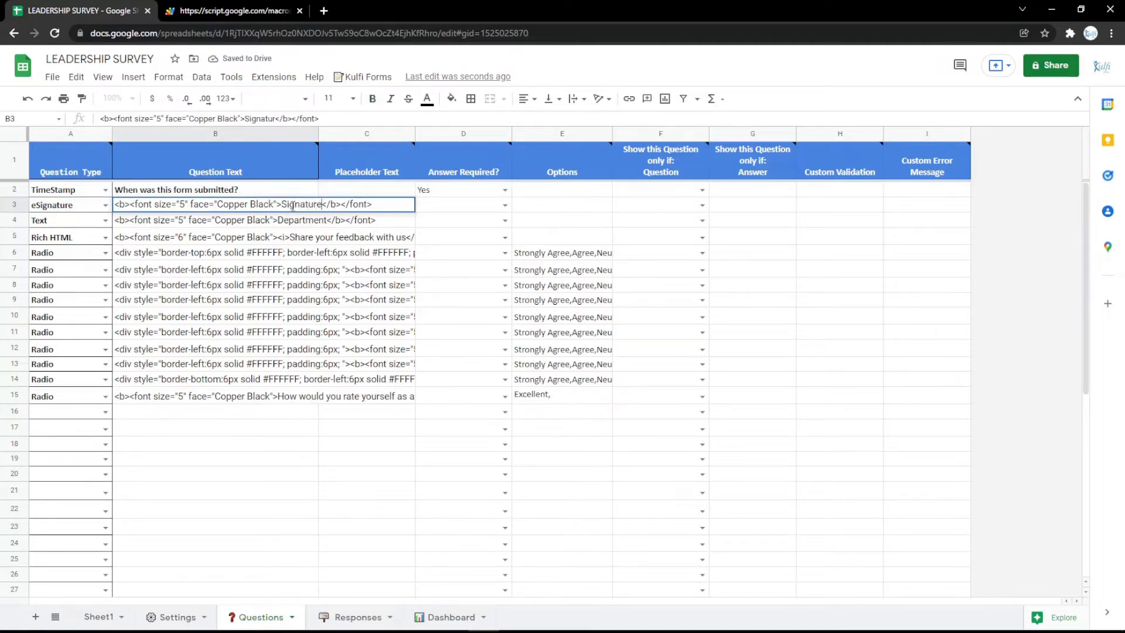
type("e")
key("Return")
Refresh the live form, draw a test signature in the Signature field, and clear it.
left_click(272, 8)
key("F5")
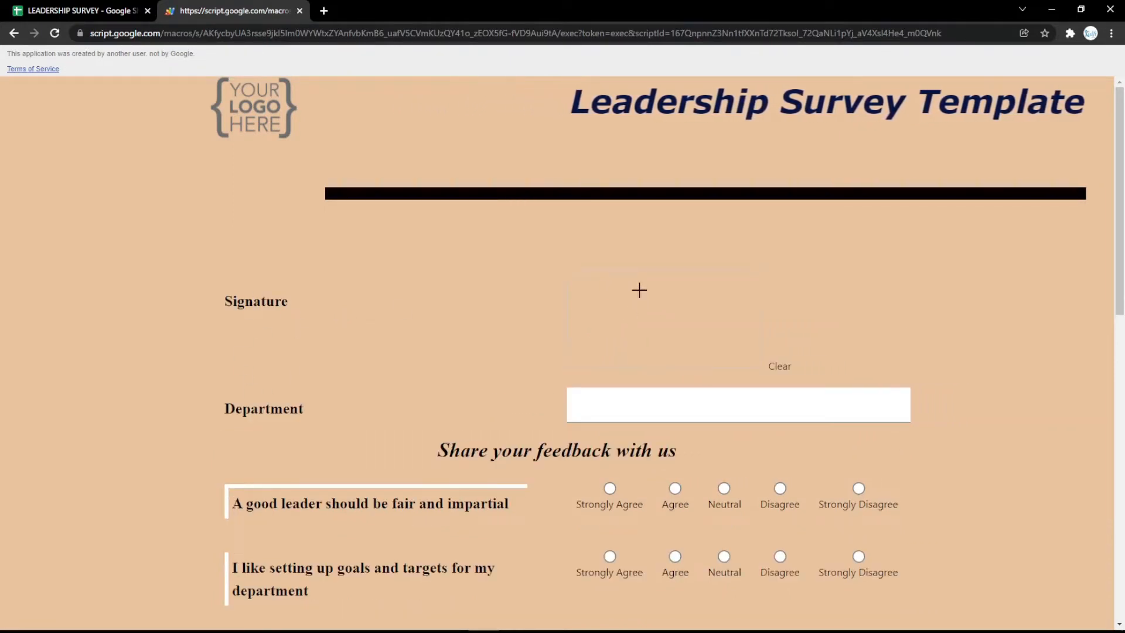
mouse_move(637, 295)
left_mouse_down()
mouse_move(718, 333)
mouse_move(726, 319)
mouse_move(756, 350)
mouse_move(707, 328)
mouse_move(721, 322)
mouse_move(753, 364)
left_mouse_up()
left_click(788, 370)
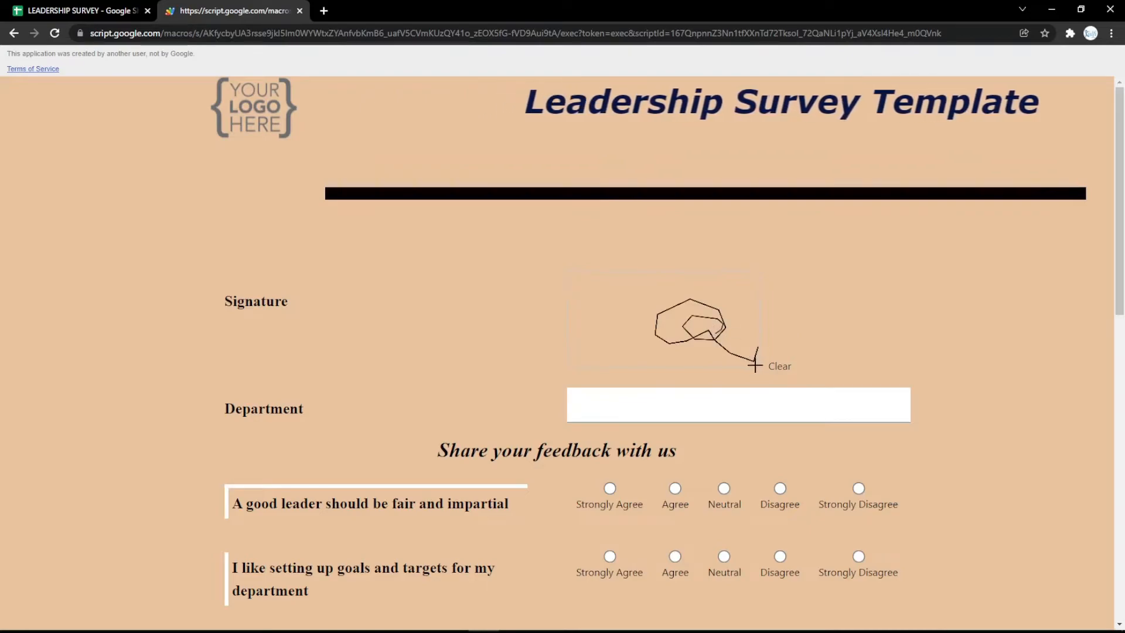
left_click(779, 367)
Set the row 3 question's type to Rich HTML and select its question text cell.
left_click(118, 10)
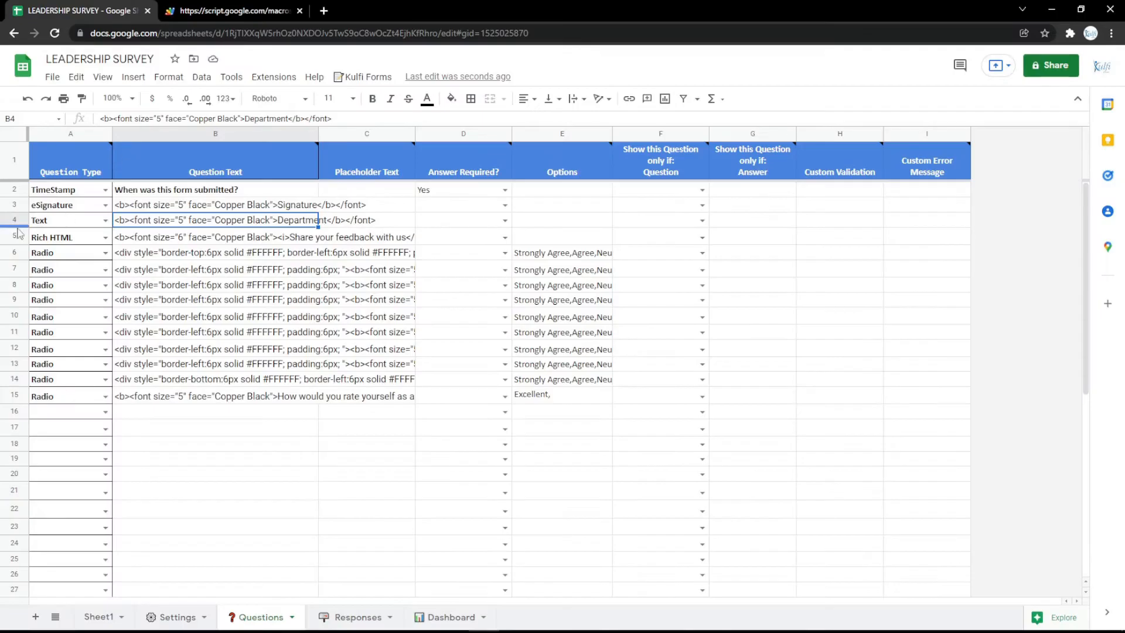
left_click(105, 205)
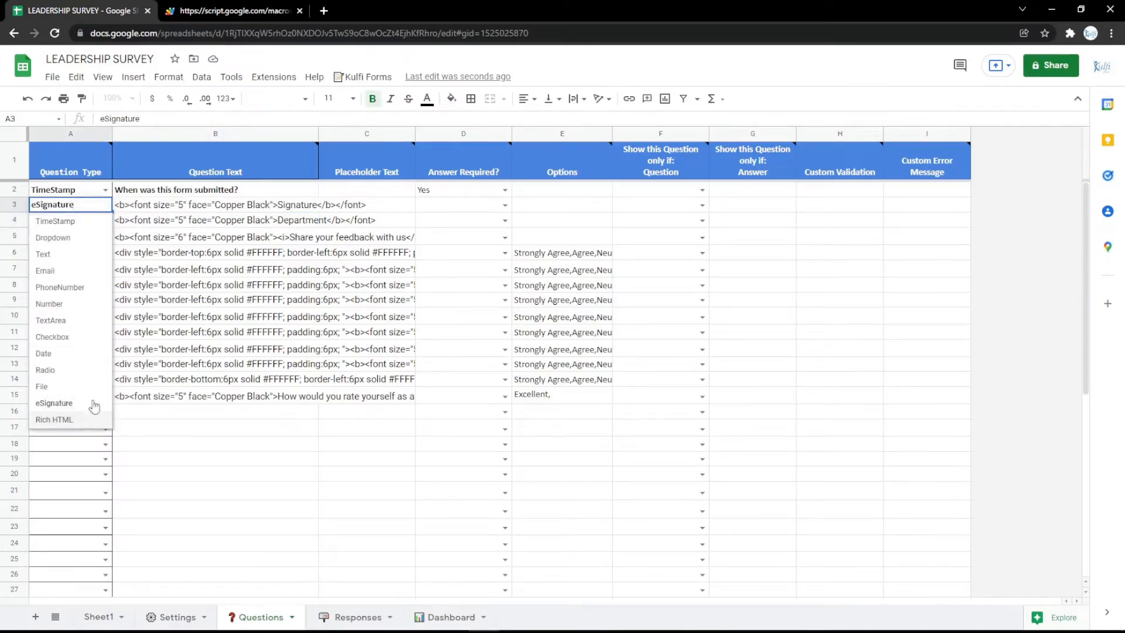
left_click(88, 418)
double_click(292, 204)
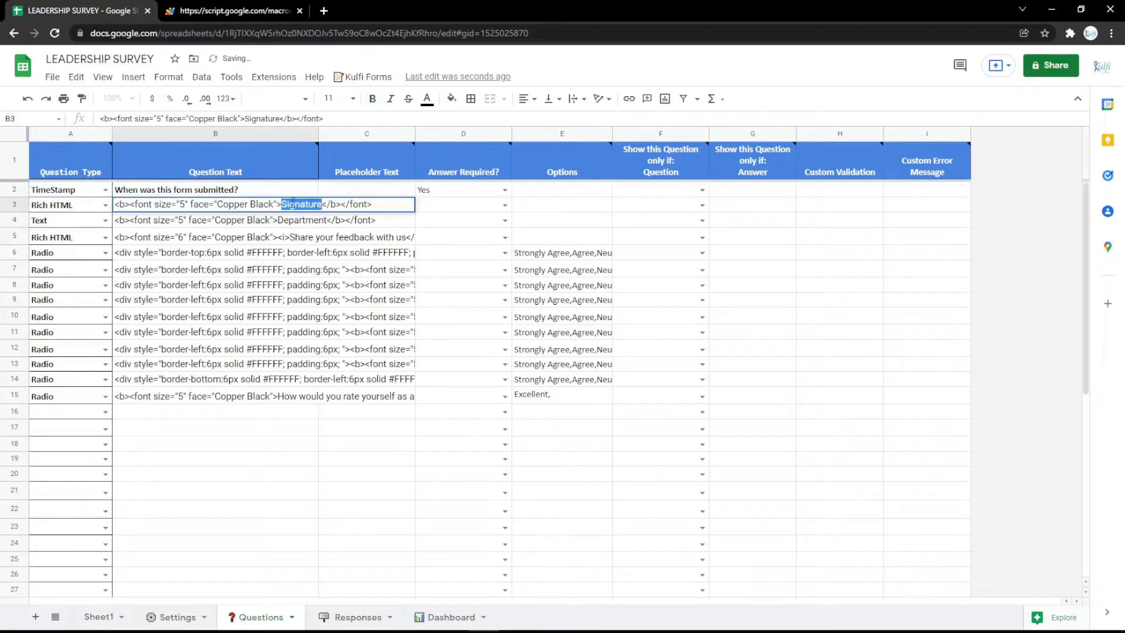
left_click(292, 238)
left_click(226, 216)
left_click(220, 206)
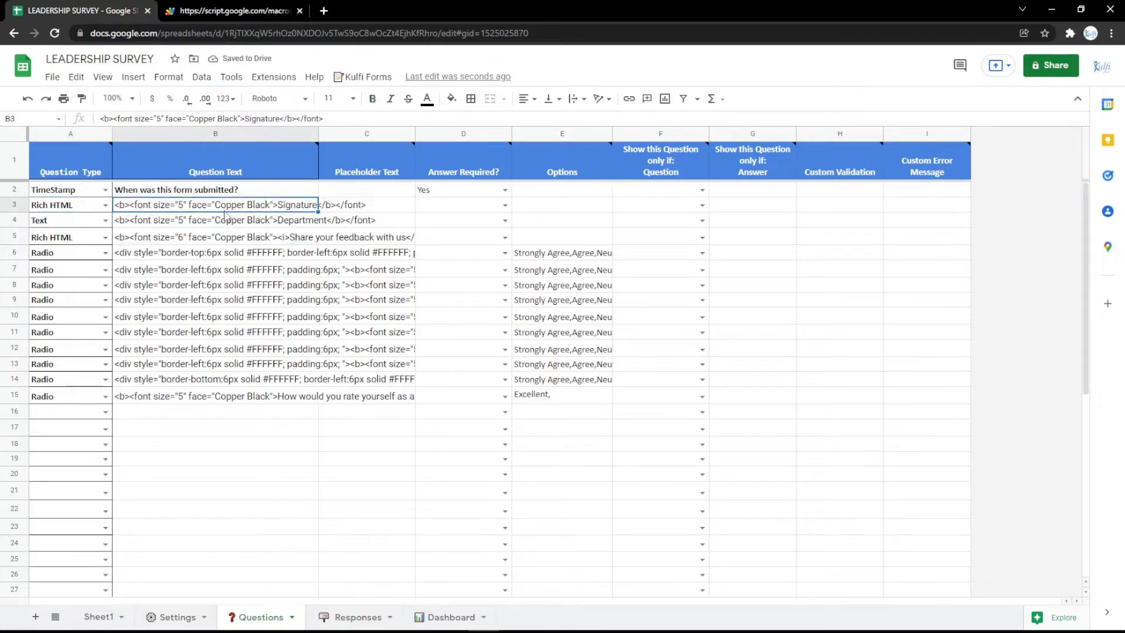
Find Google Indonesia in Google Maps in a new browser tab and copy the HTML for embedding its map.
left_click(328, 8)
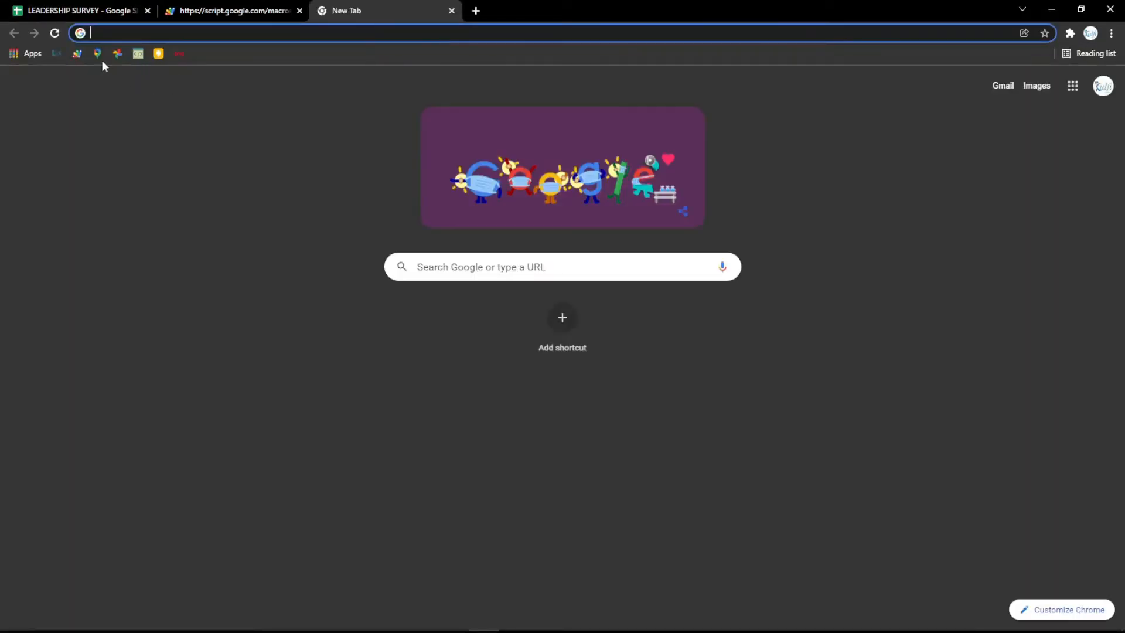
left_click(96, 54)
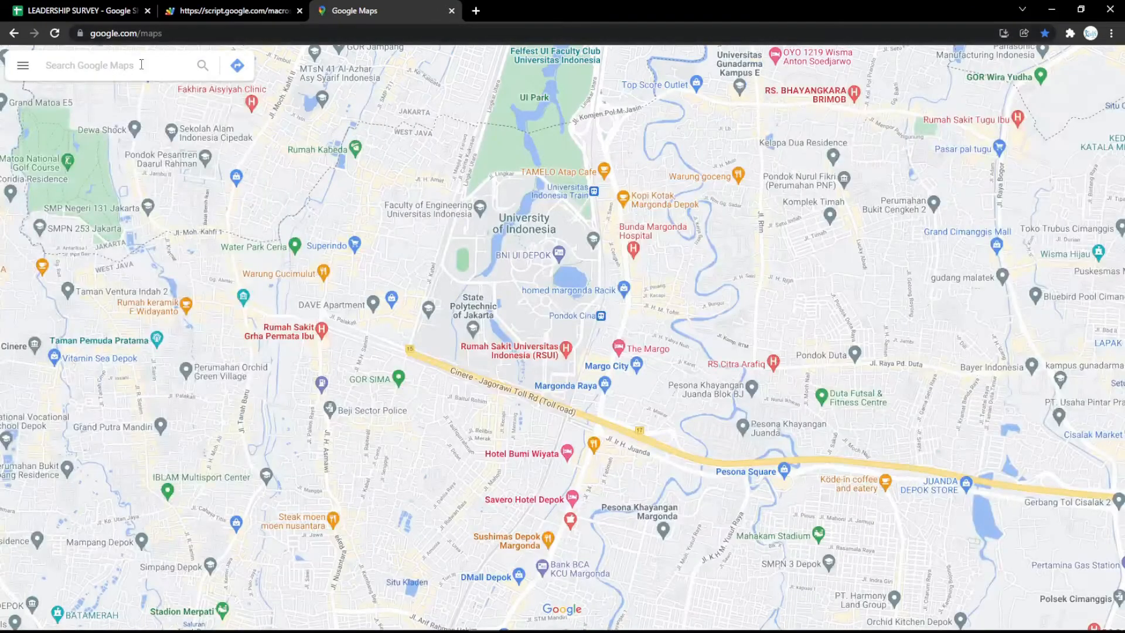
left_click(141, 64)
left_click(77, 104)
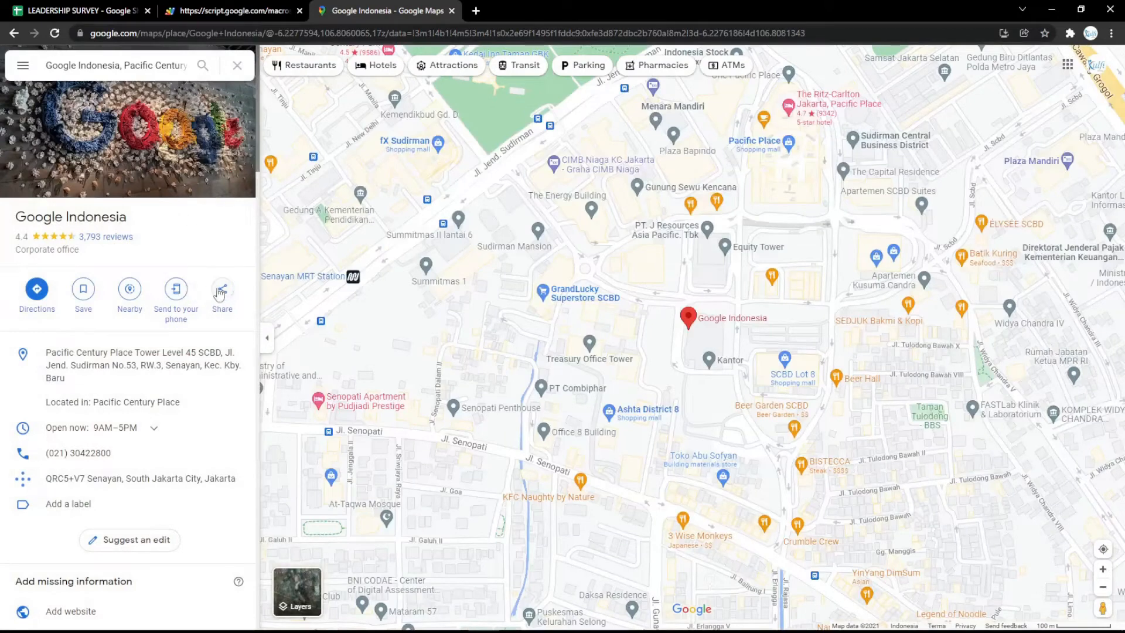
left_click(221, 291)
left_click(536, 254)
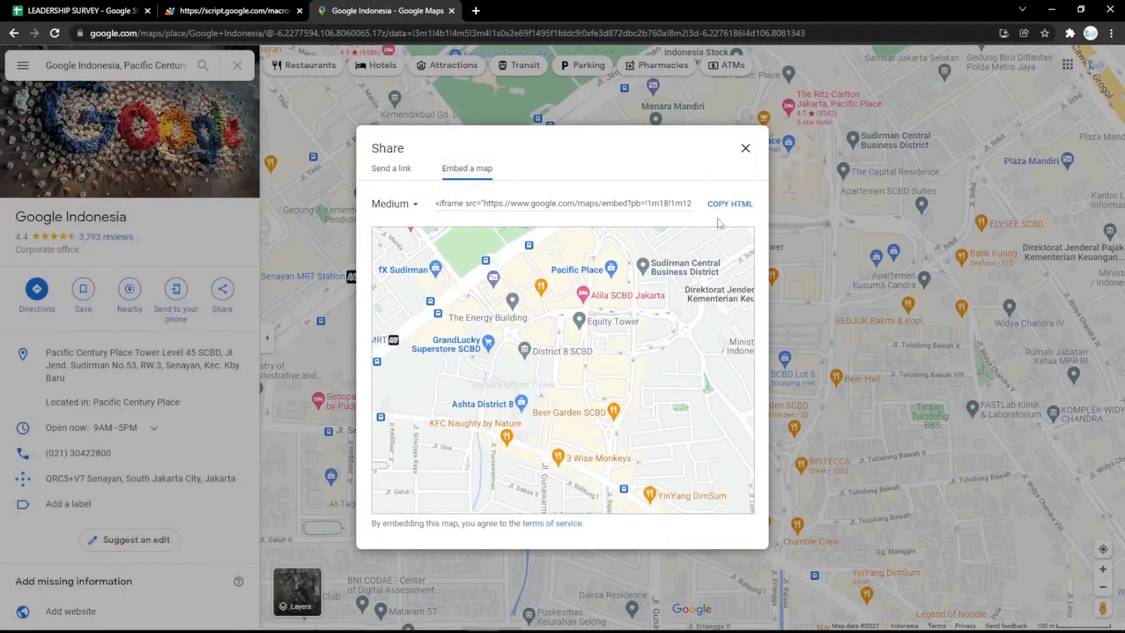
left_click(729, 203)
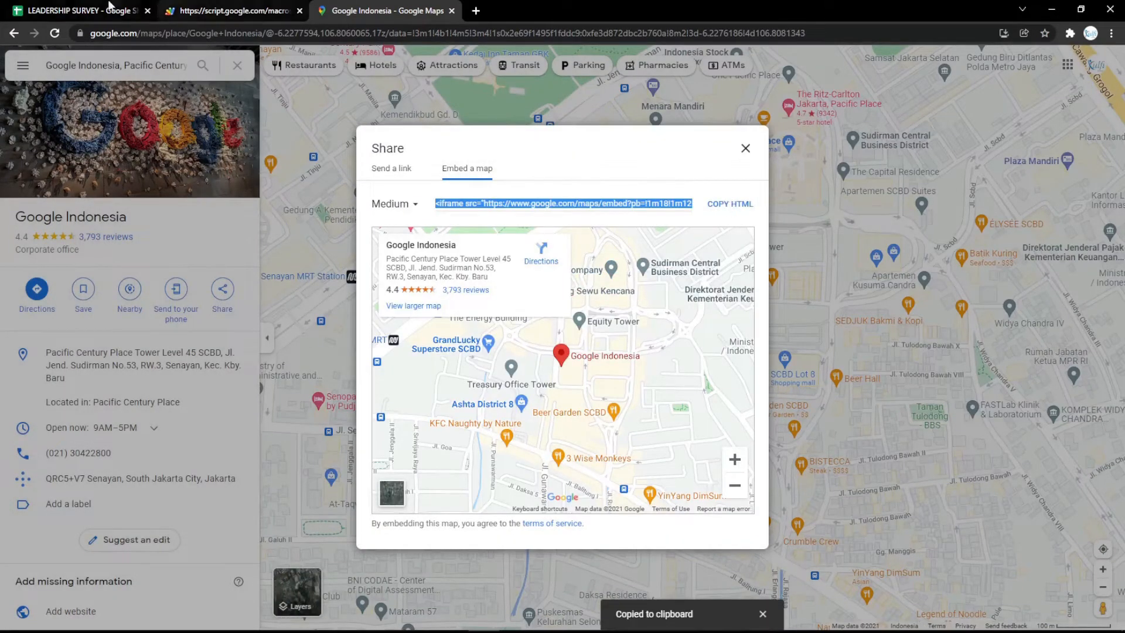
Paste the copied map embed code as the row 3 question text and check the live form.
left_click(109, 8)
key("ctrl+v")
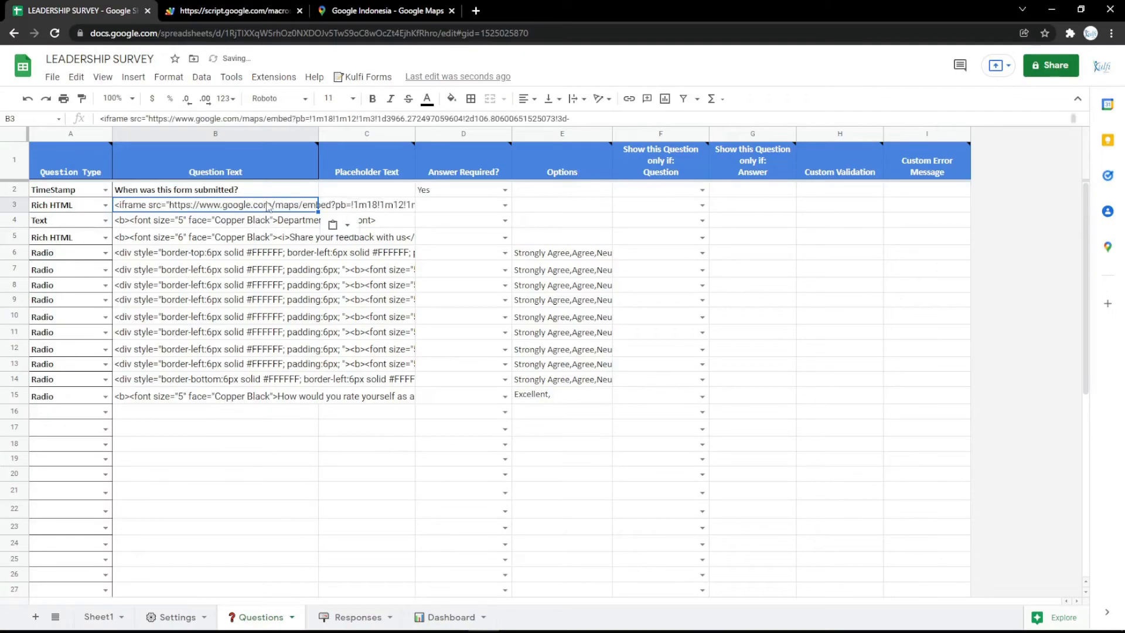
left_click(234, 11)
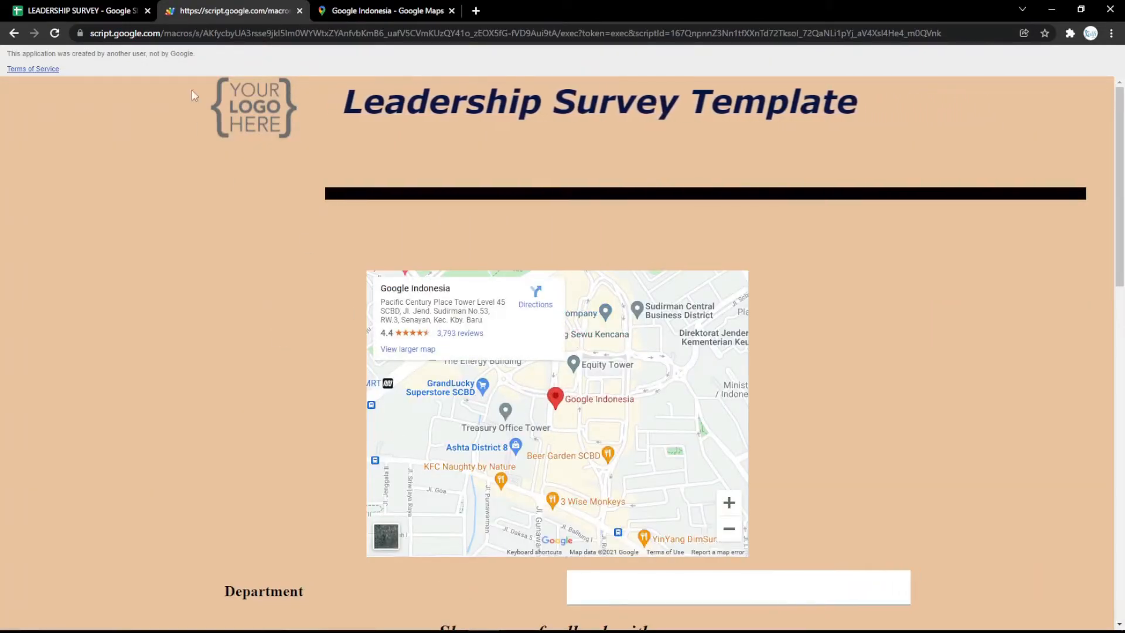
left_click(104, 6)
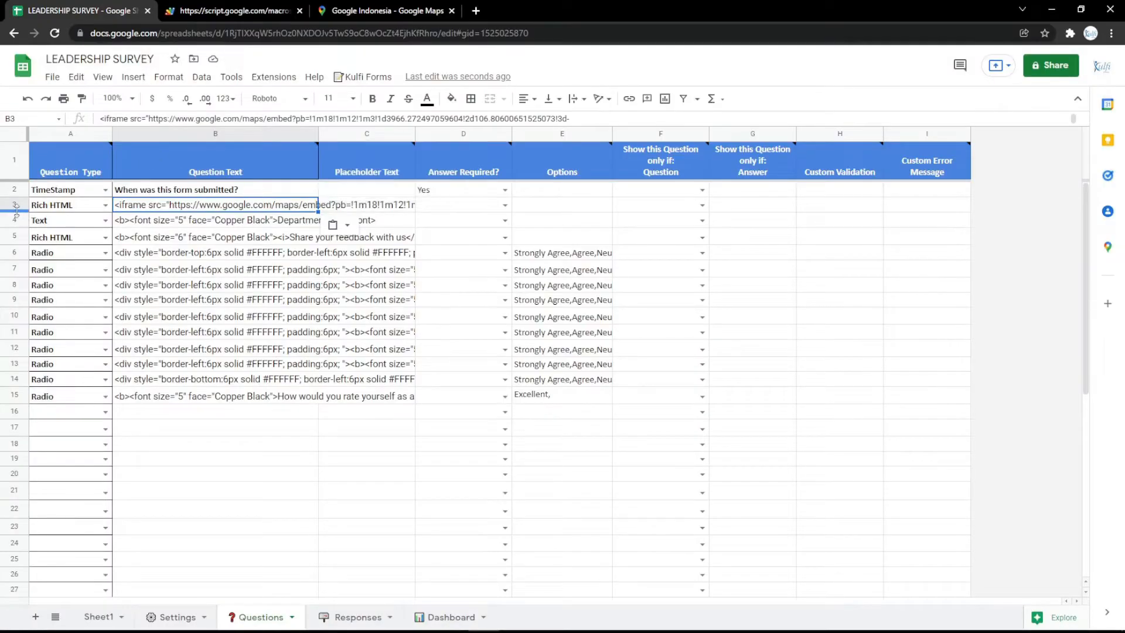
Delete row 3 with the embedded map question from the Questions sheet and check the live form.
left_click(14, 189)
left_click(15, 204)
right_click(14, 205)
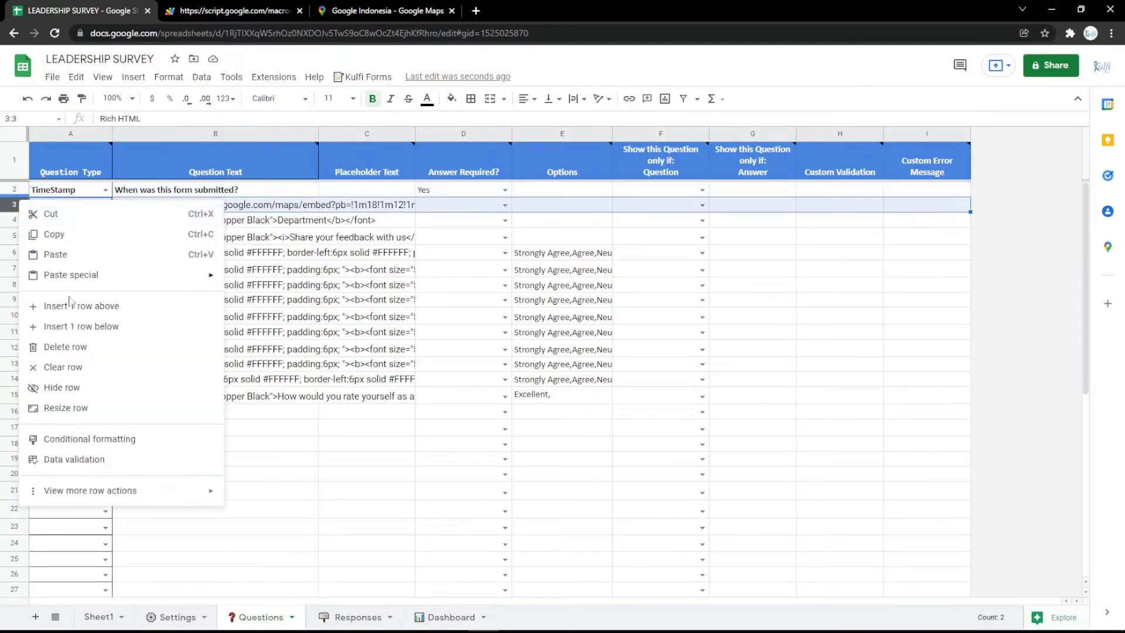
left_click(66, 346)
left_click(235, 10)
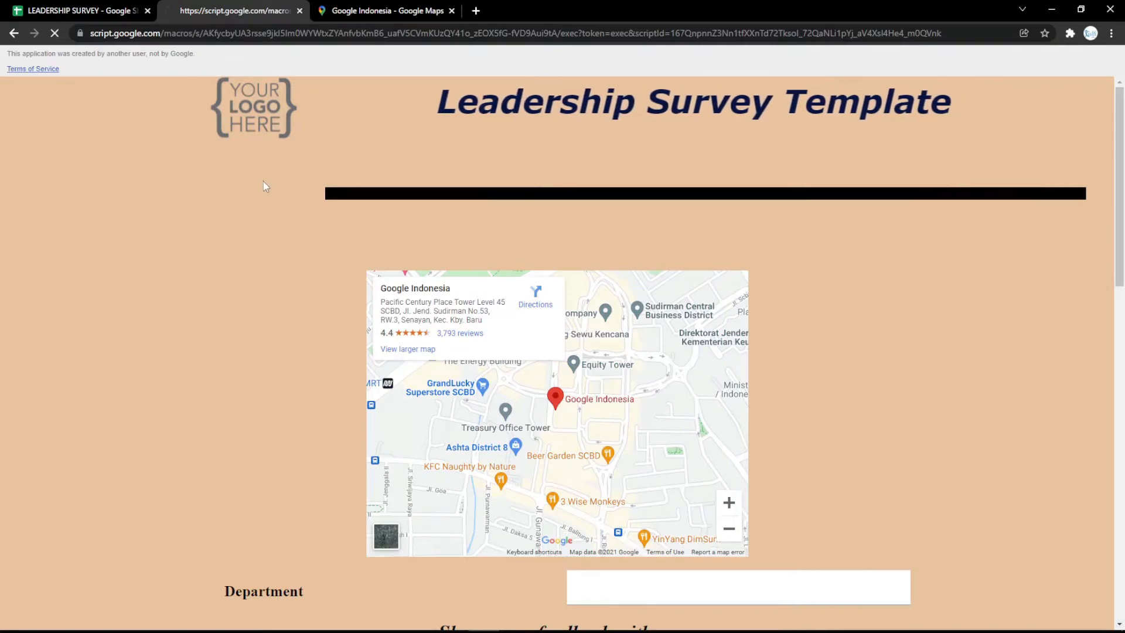
left_click(50, 18)
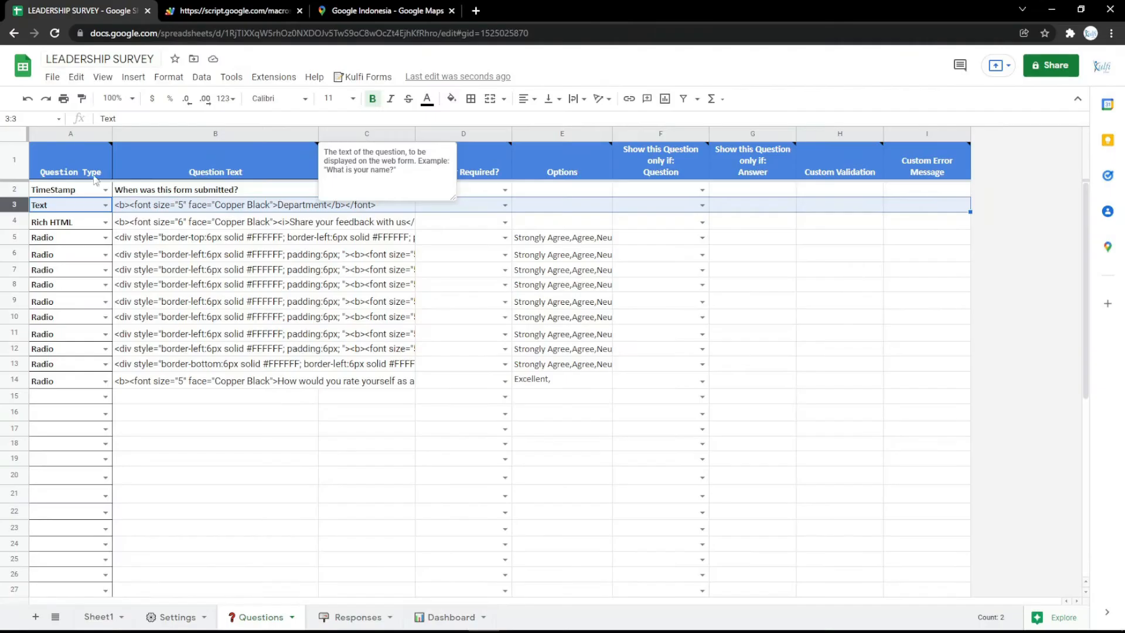
Set the Body Background Color cell's fill to light pink on the Settings sheet and review the refreshed live form.
left_click(171, 617)
left_click(340, 301)
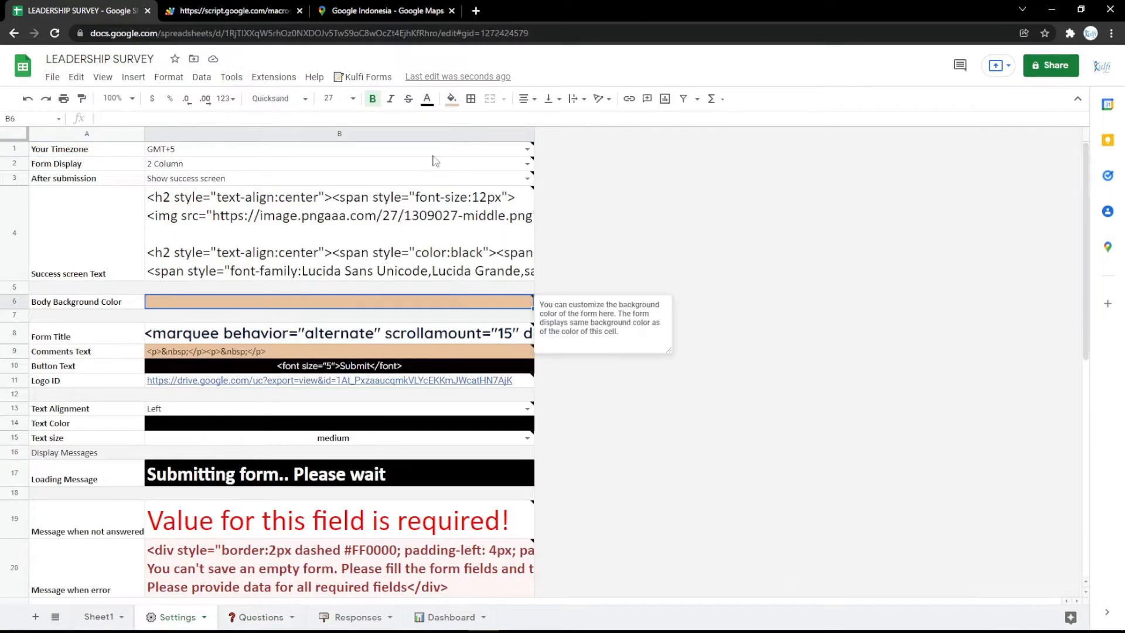
left_click(451, 99)
left_click(582, 239)
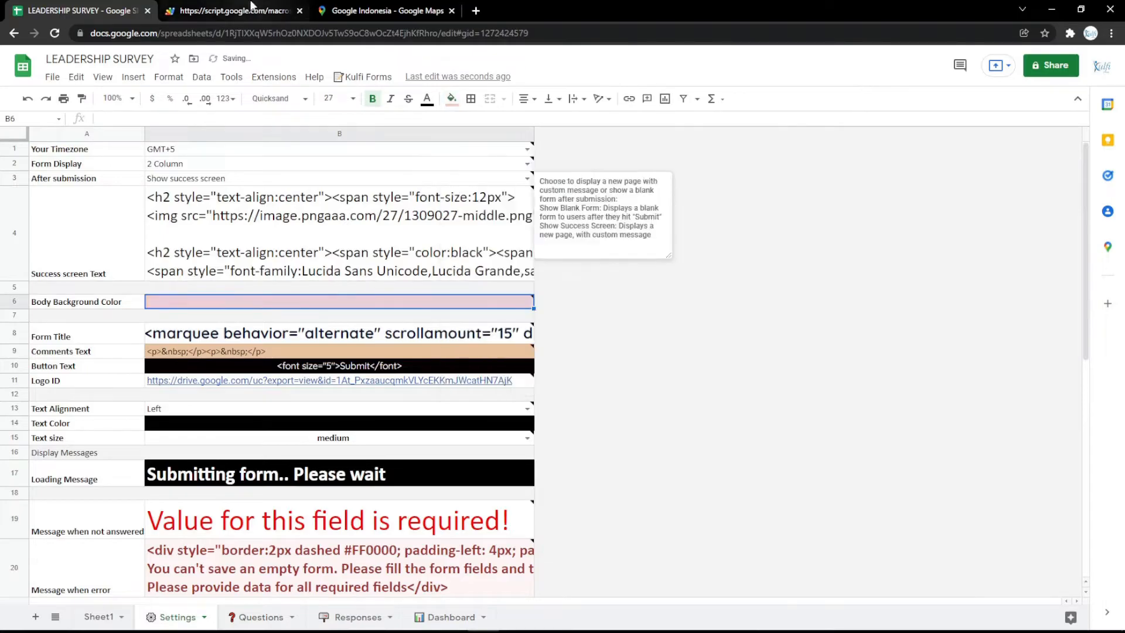
left_click(234, 11)
key("F5")
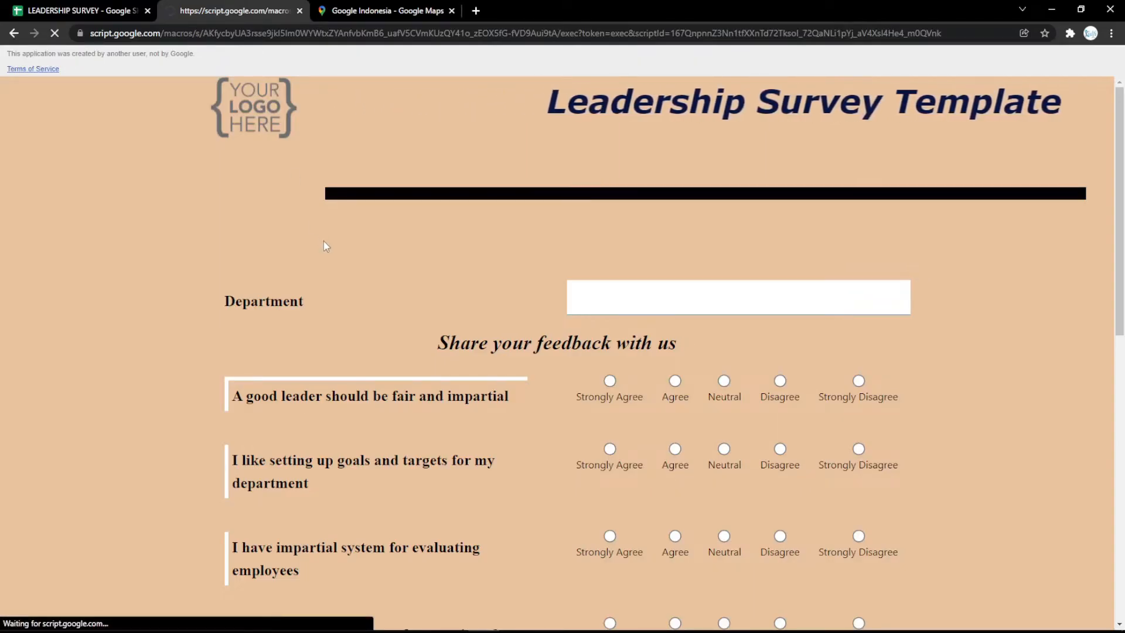
scroll(324, 241, "down", 11)
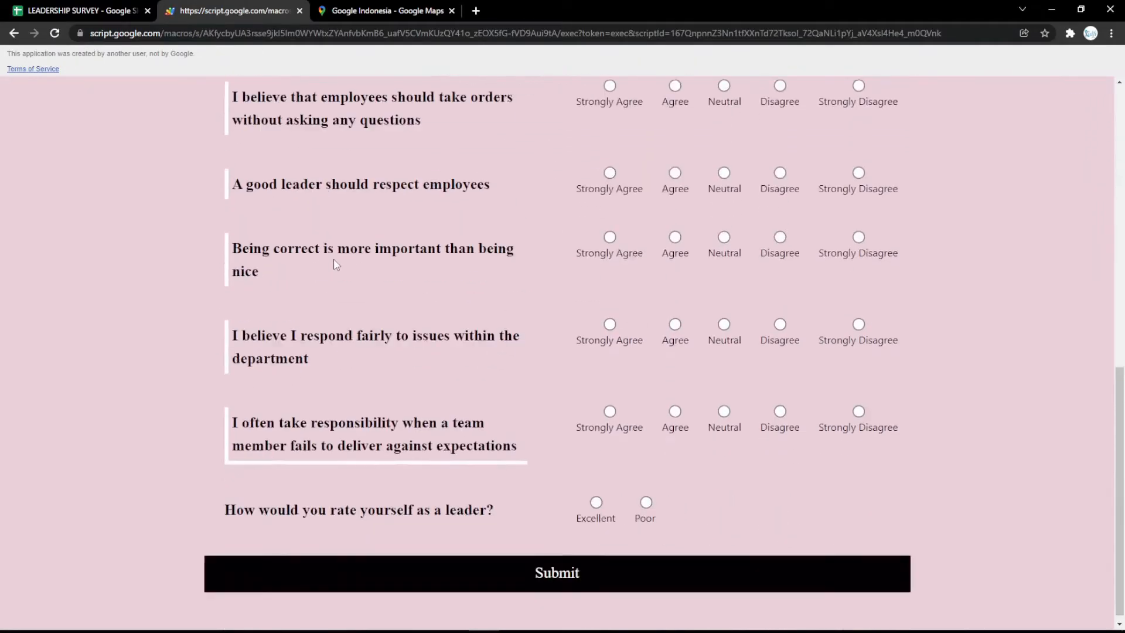
scroll(339, 272, "up", 11)
left_click(82, 10)
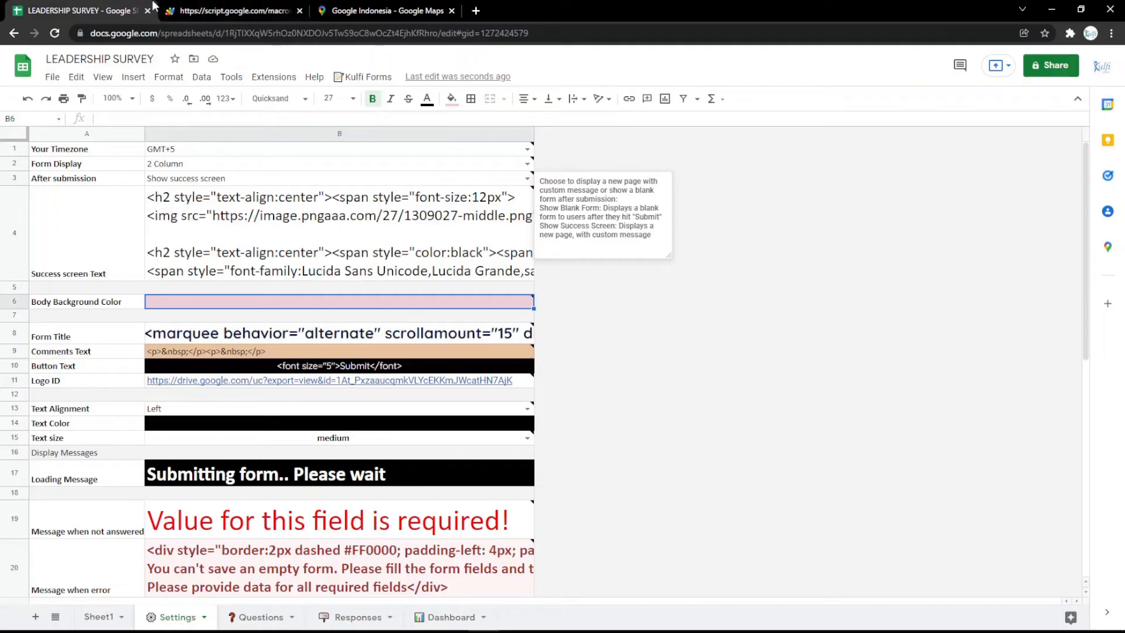
Change the Button Text cell's fill to magenta and check the Submit button on the refreshed live form.
left_click(282, 368)
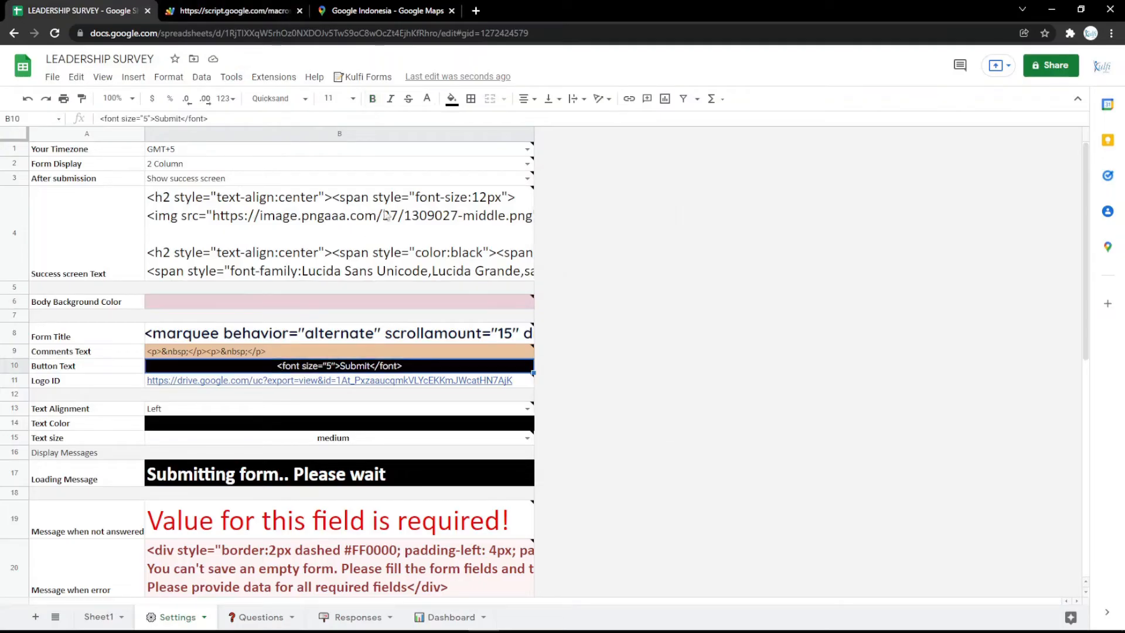
left_click(451, 98)
left_click(585, 224)
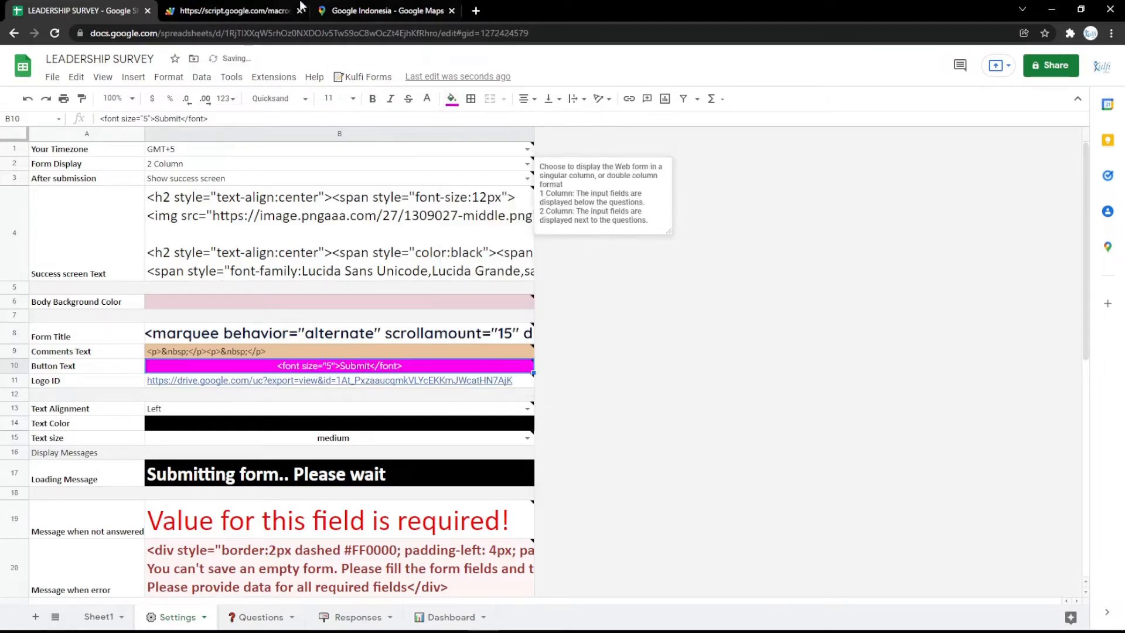
left_click(287, 8)
key("F5")
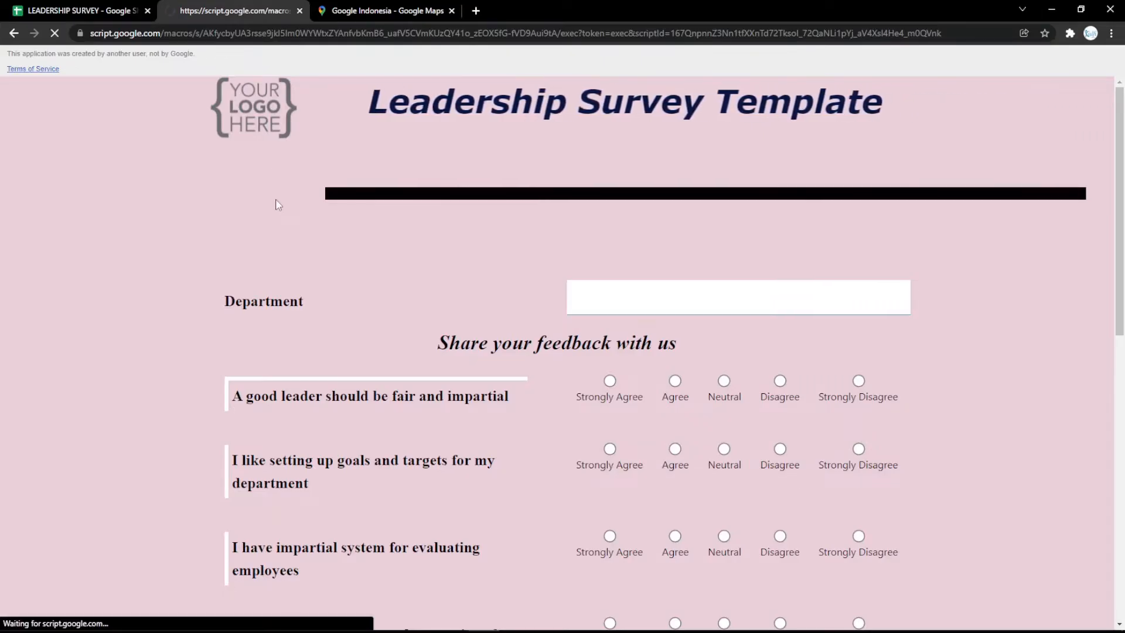
scroll(346, 350, "down", 10)
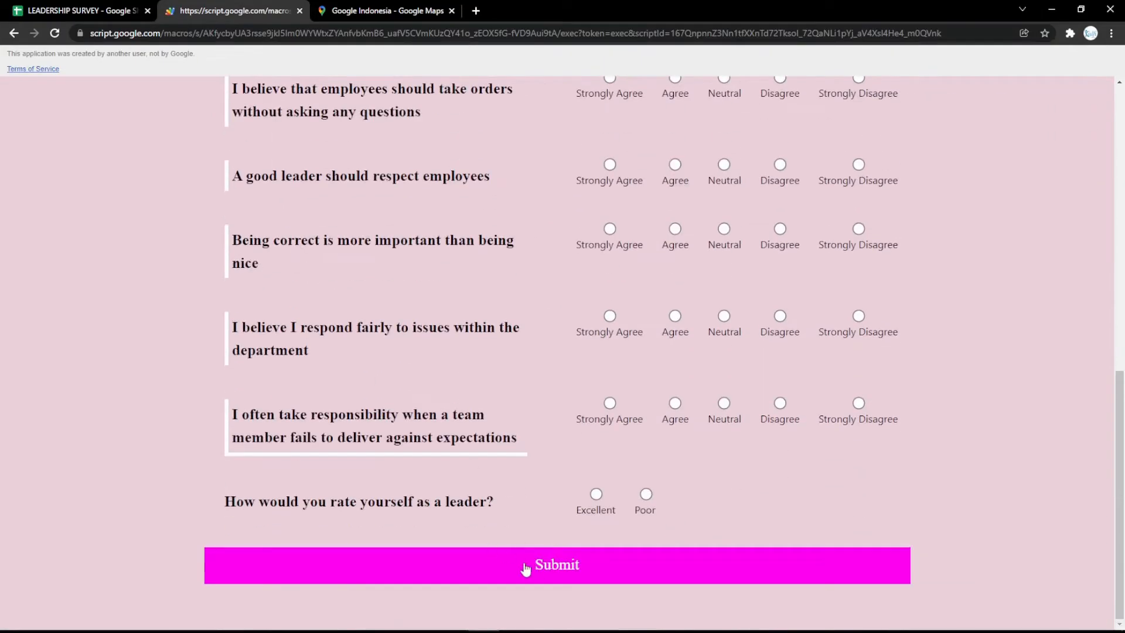
left_click(92, 9)
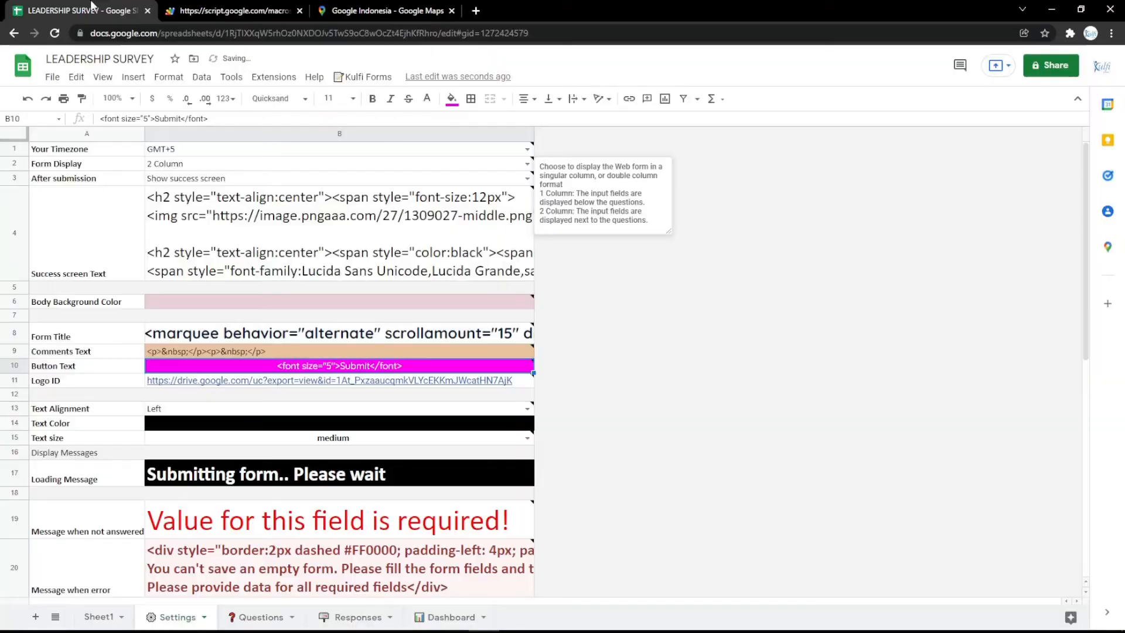
Replace the Logo ID link with the address of the bookmarked "YOUR LOGO HERE contact us" image and check the live form.
left_click(290, 387)
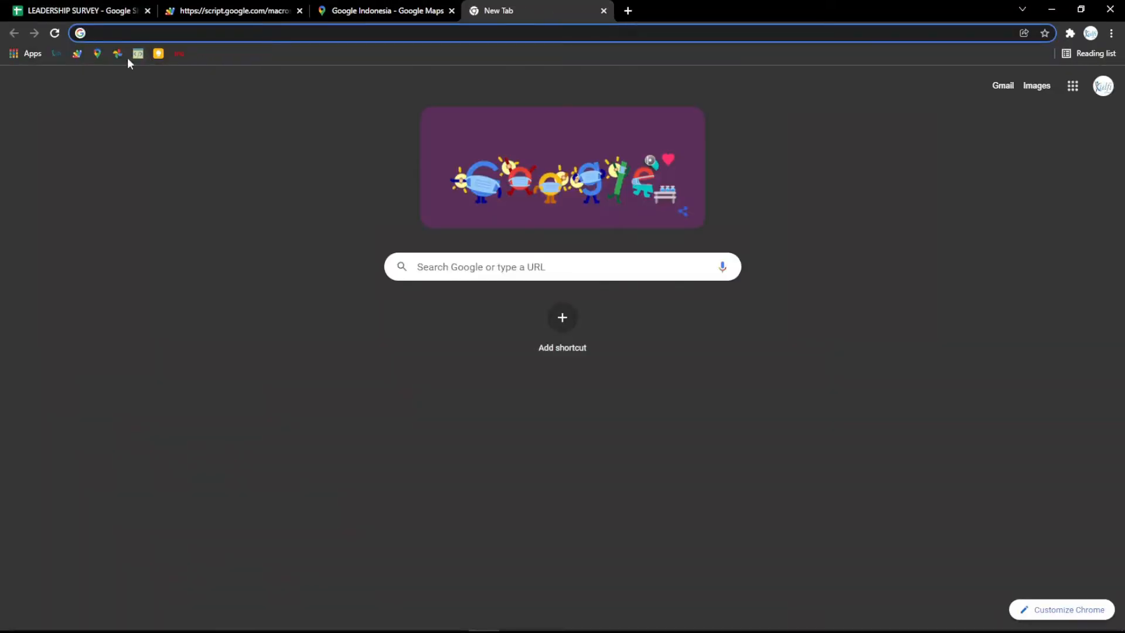
left_click(115, 54)
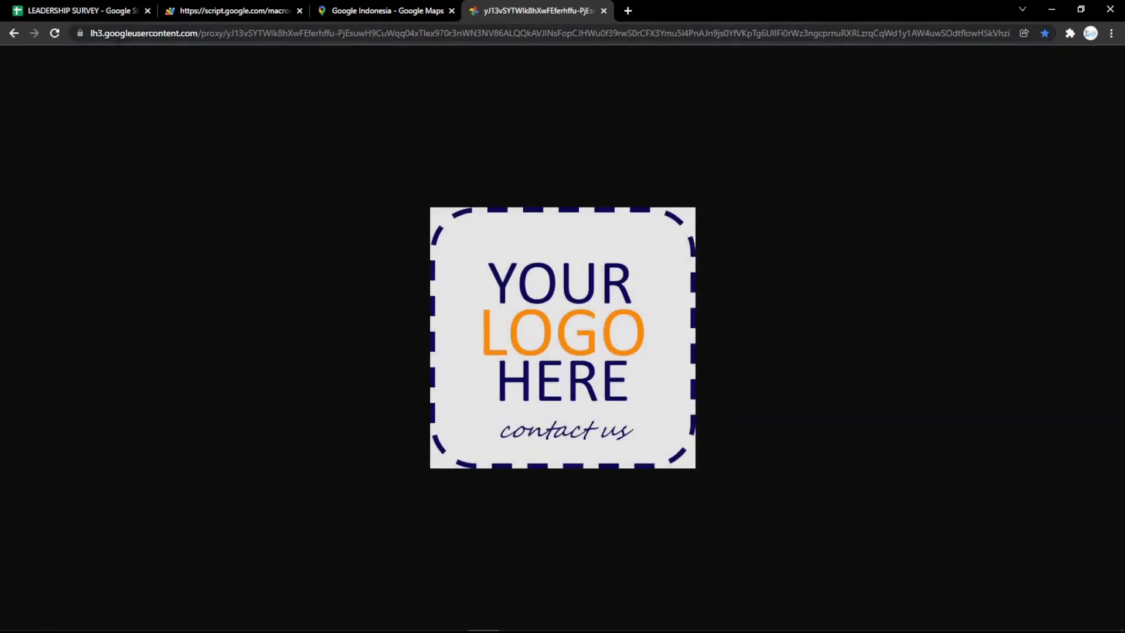
left_click(177, 34)
key("ctrl+c")
left_click(130, 6)
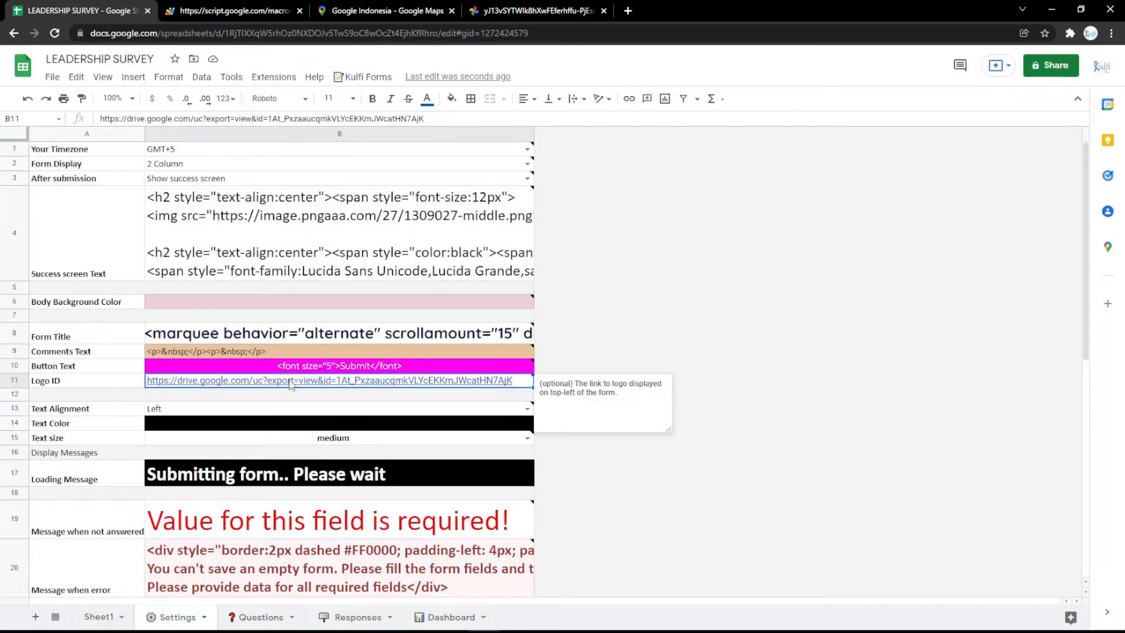
key("ctrl+v")
left_click(255, 6)
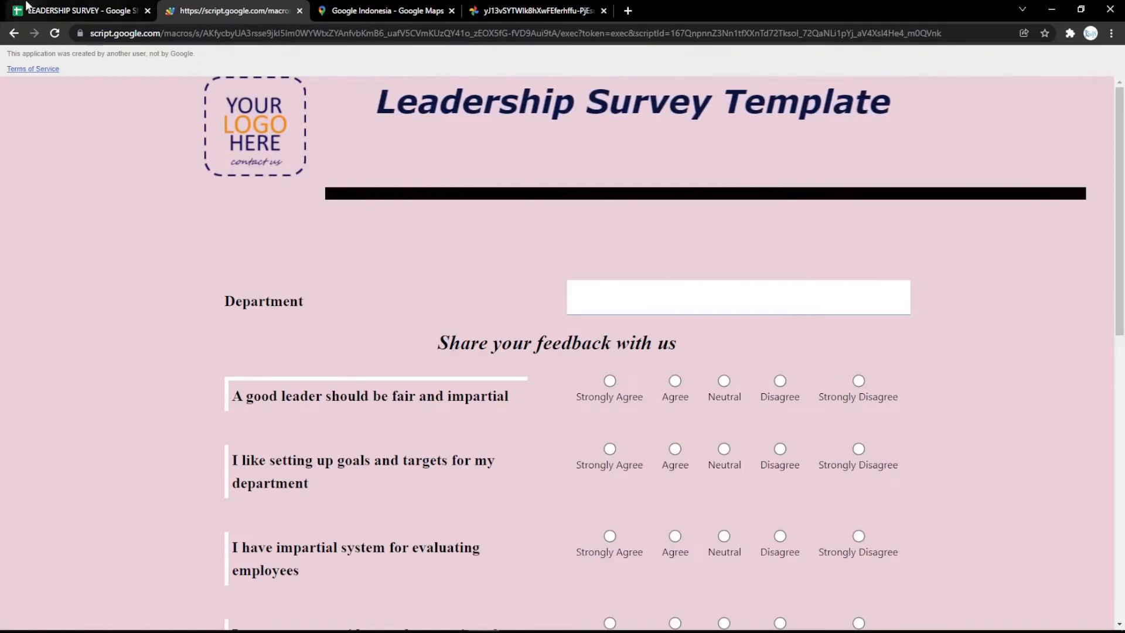
left_click(26, 7)
Set the Text Color cell's fill to magenta and review the question text on the live form.
left_click(317, 423)
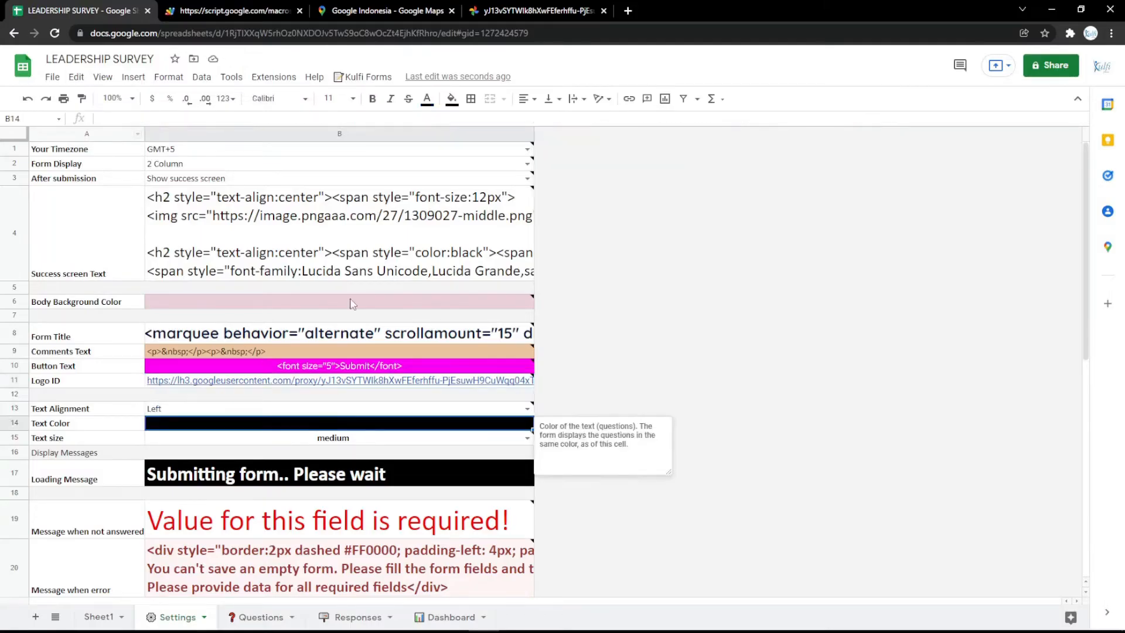
left_click(451, 99)
left_click(583, 220)
left_click(246, 11)
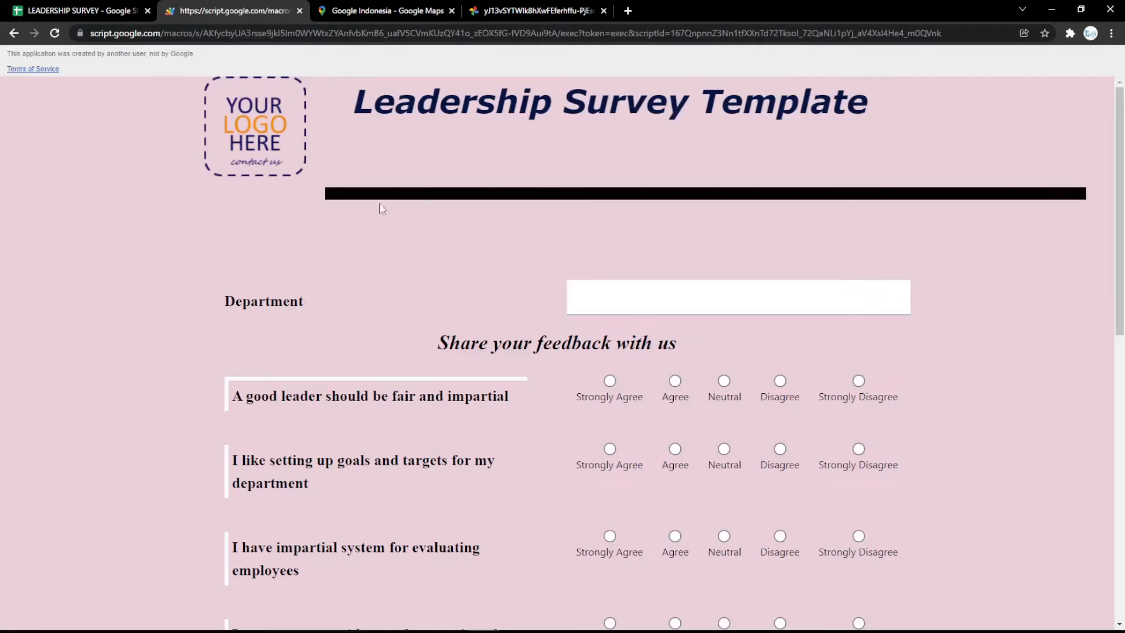
scroll(395, 258, "down", 10)
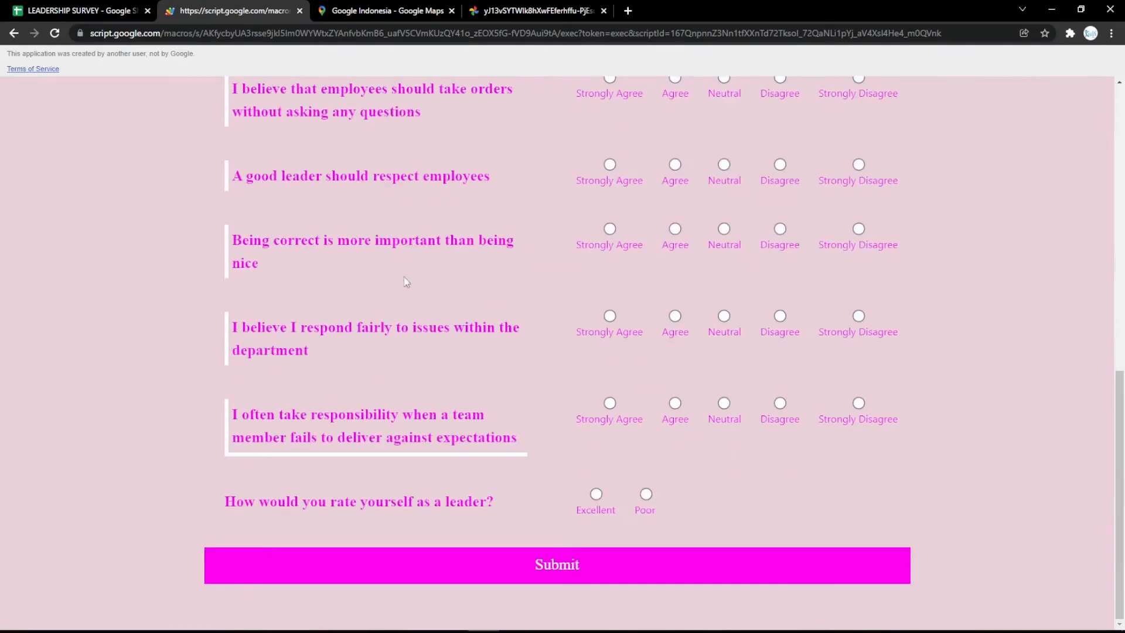
scroll(399, 278, "up", 10)
left_click(82, 11)
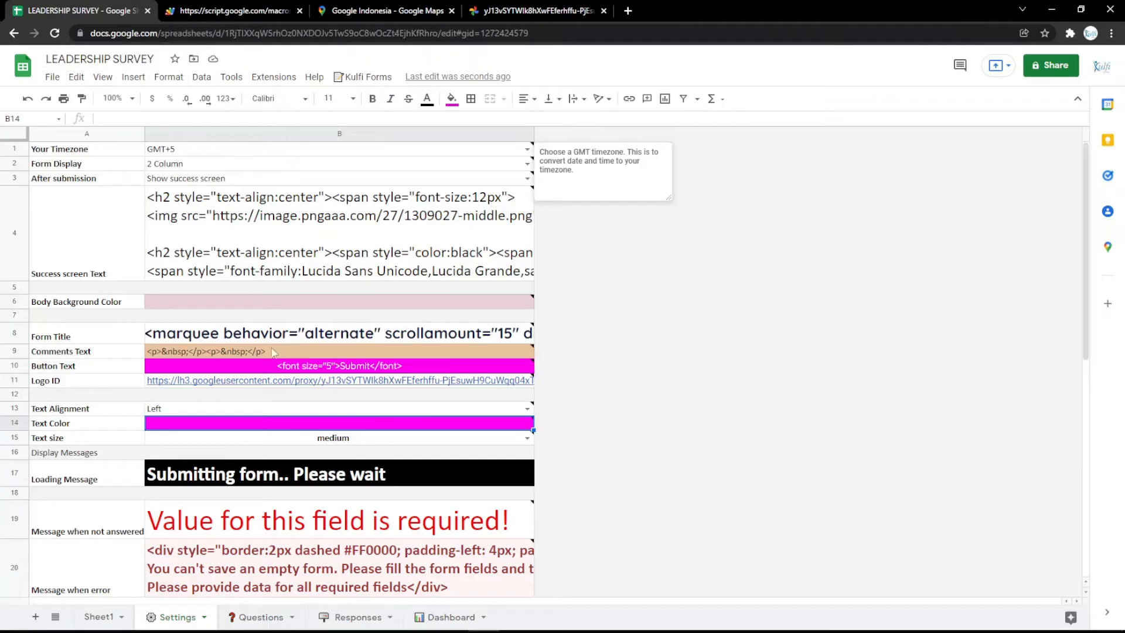
Change the Loading Message to "Submitting form.. Please wait a minutes" and refresh the live form.
left_click(322, 471)
key("Return")
type("a ")
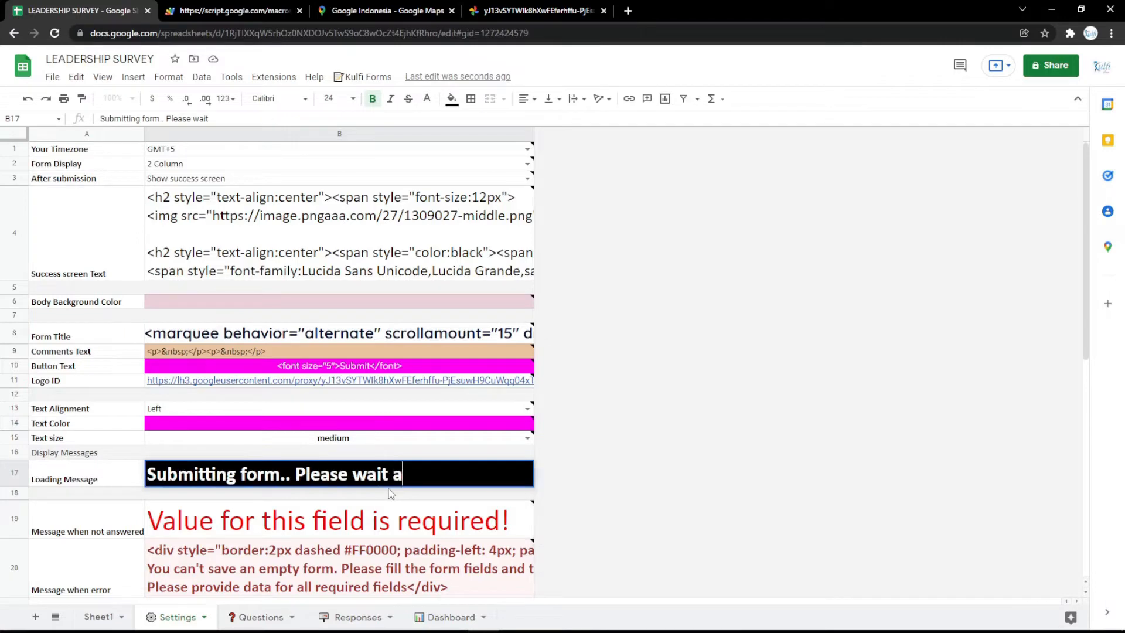
type("minutes")
key("Return")
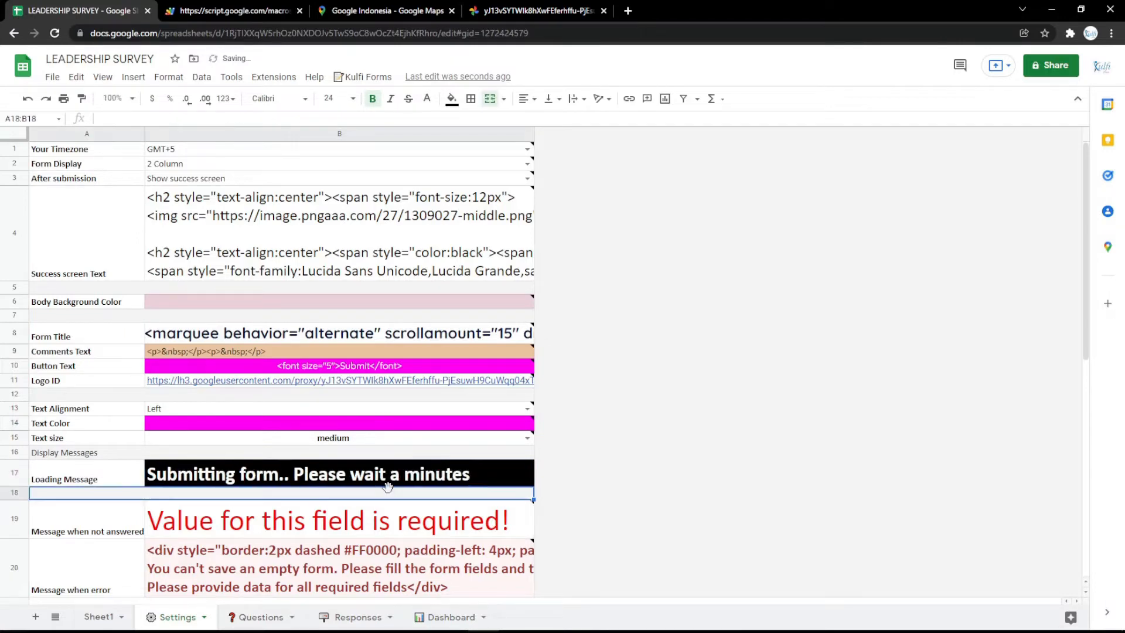
left_click(235, 10)
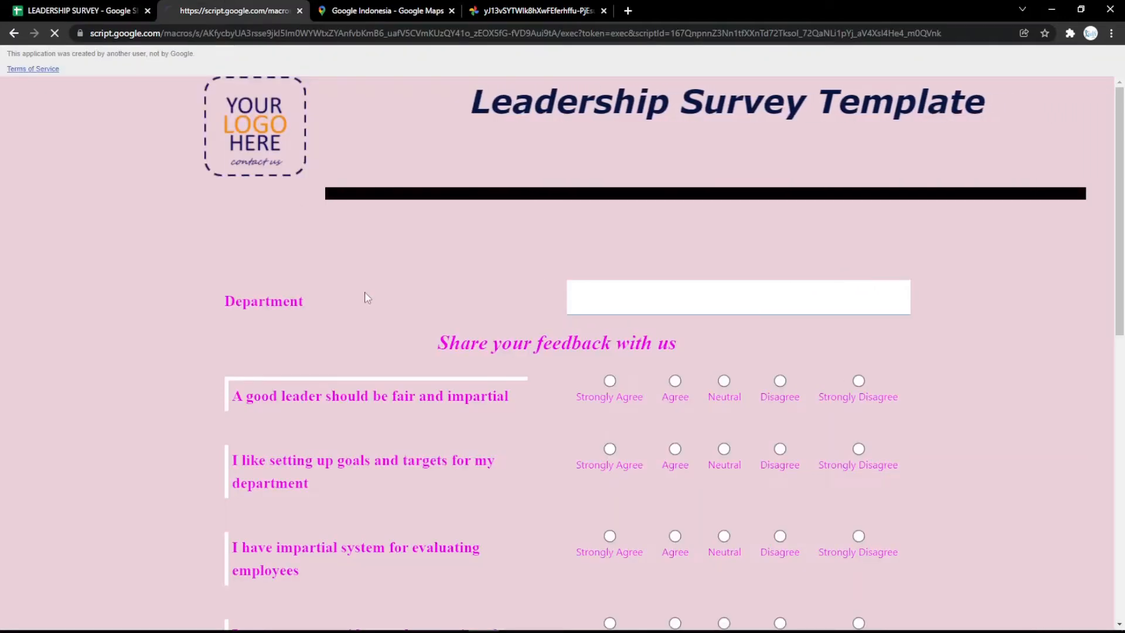
key("F5")
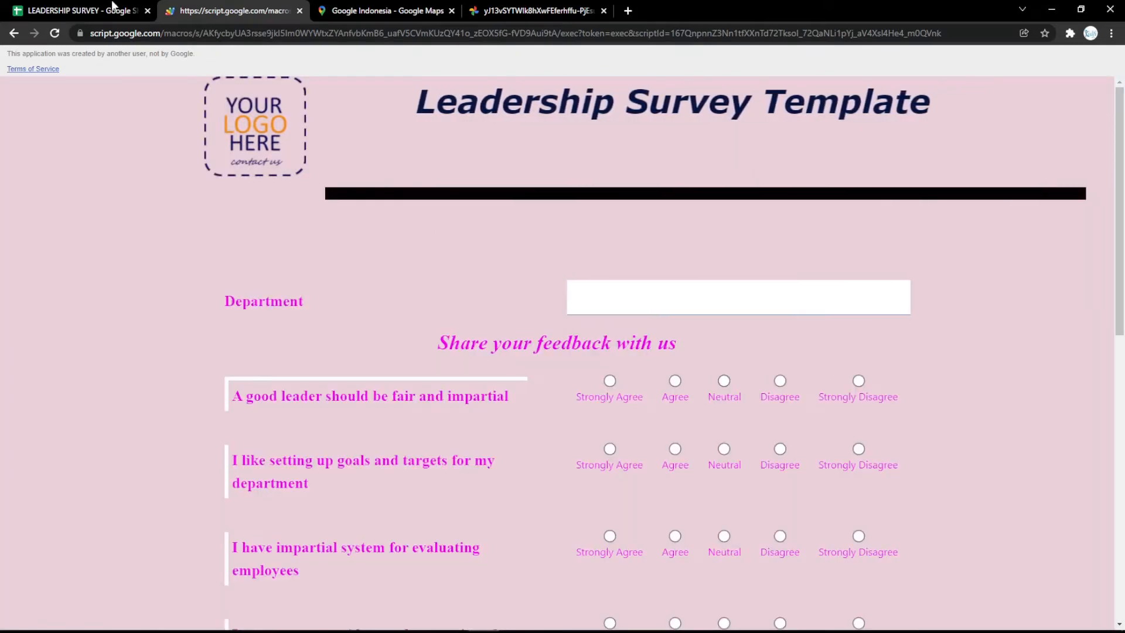
left_click(82, 11)
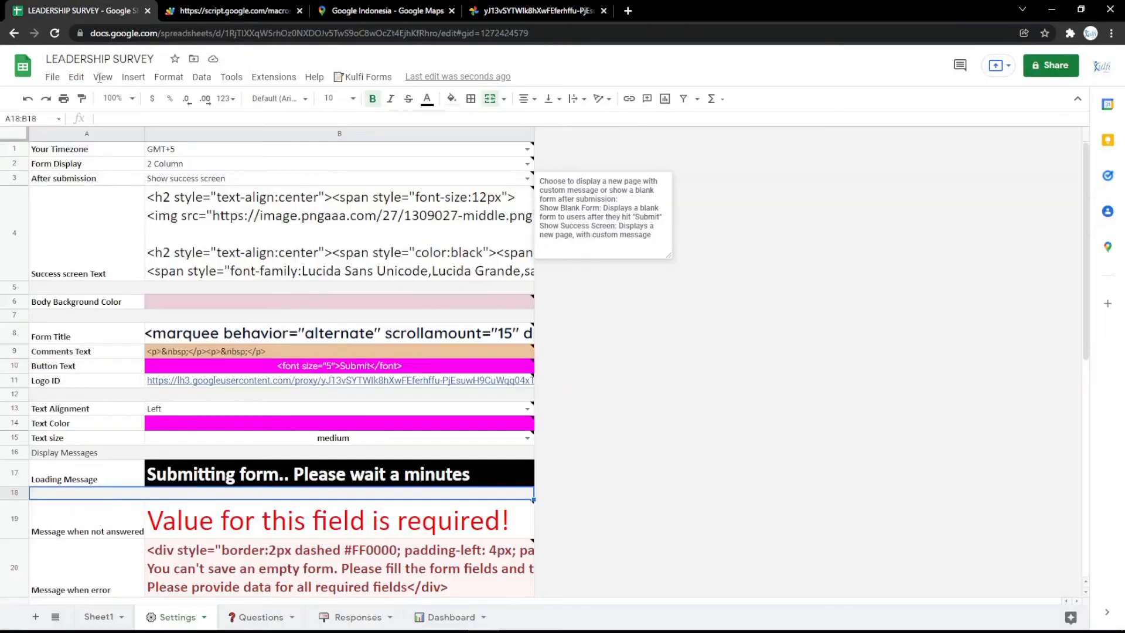
Inspect the Form Title cell's HTML code, and open the html-online.com editor in a new browser tab.
left_click(363, 341)
double_click(362, 342)
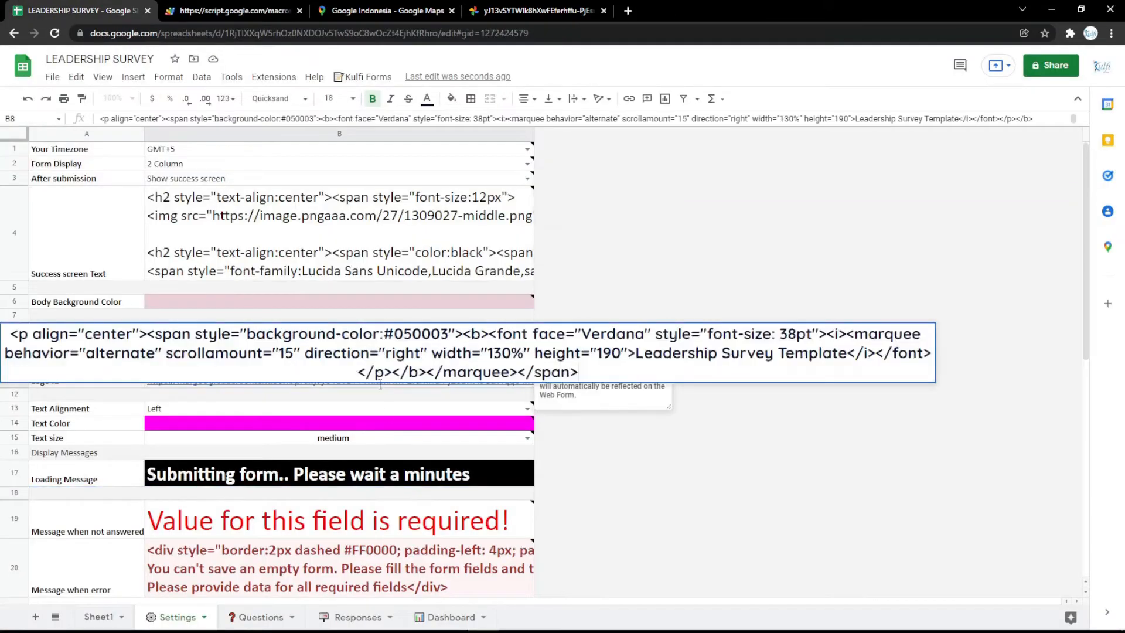
left_click(387, 410)
left_click(629, 10)
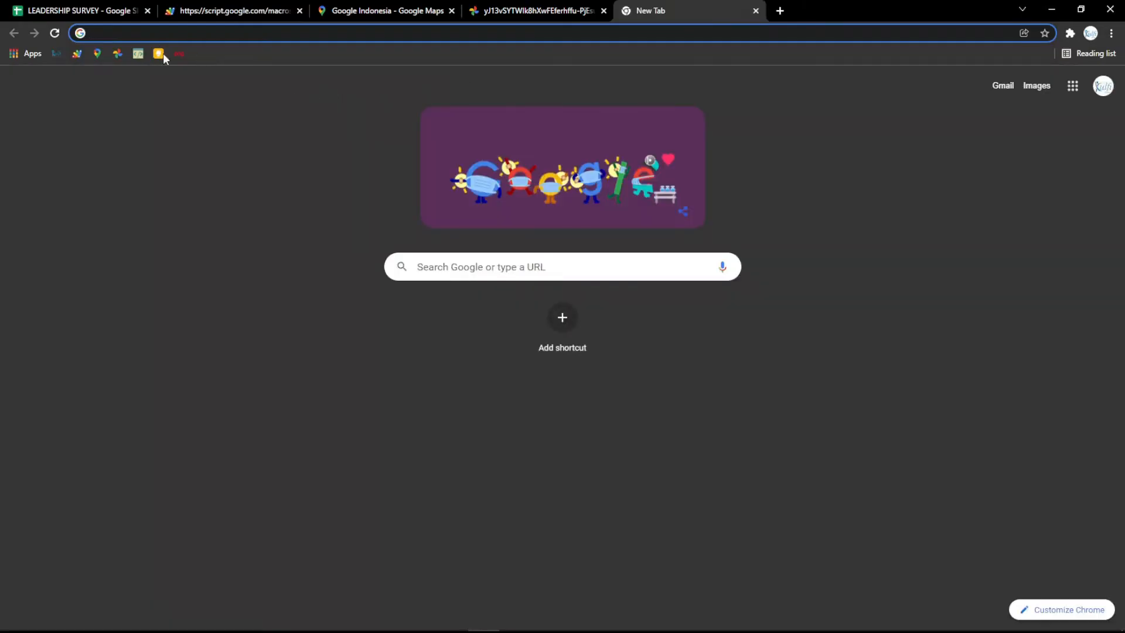
left_click(142, 54)
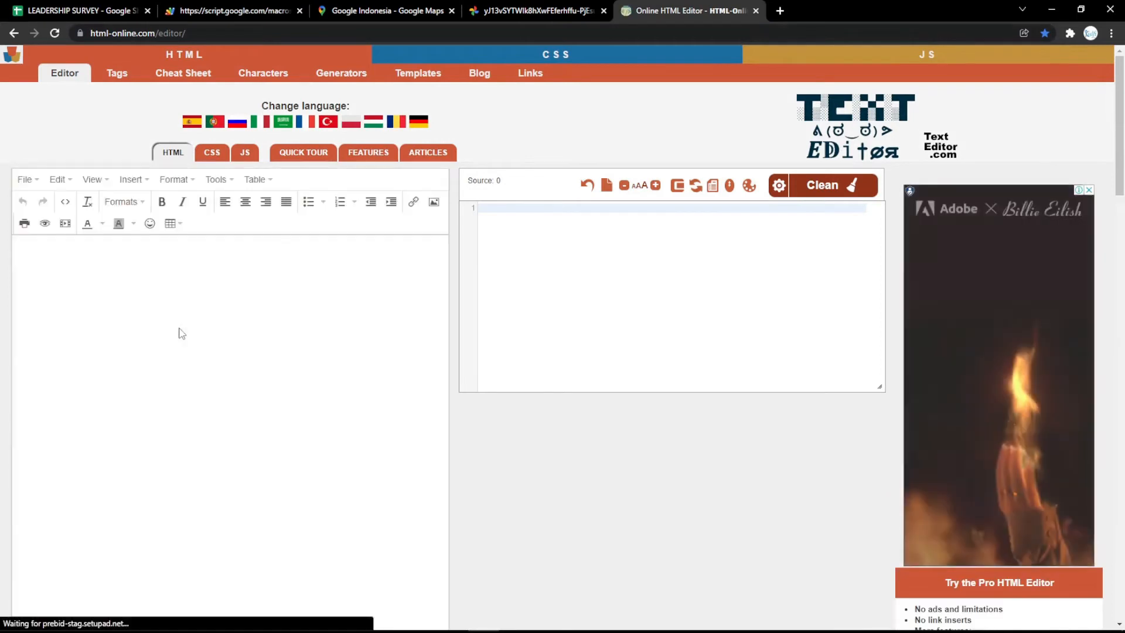
Enter the title text "LEADERSHIP SURVEY" in the visual HTML editor.
type("LEADE")
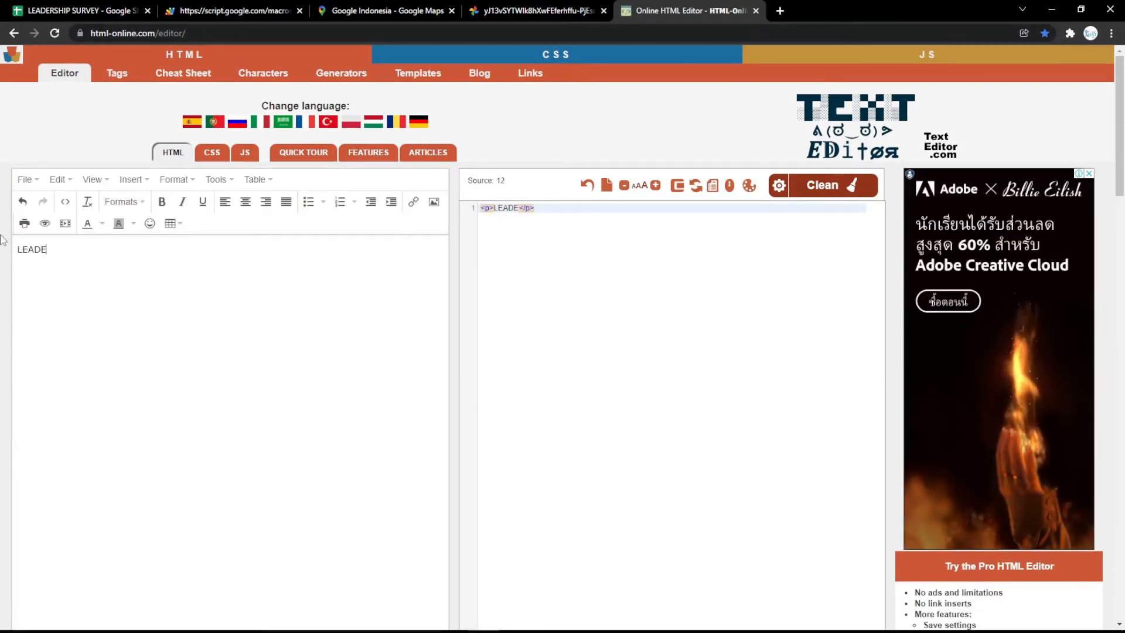
type("RSHIP S")
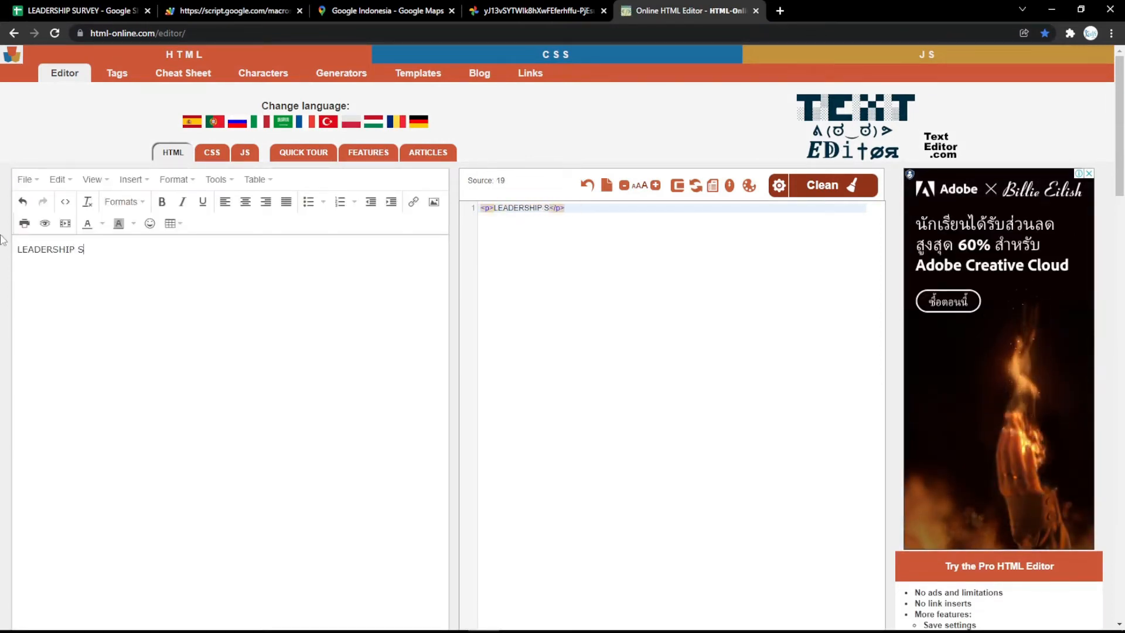
type("URVEY")
Format the whole LEADERSHIP SURVEY title as centered, bold, italic and underlined text in the Heading 1 style.
key("ctrl+a")
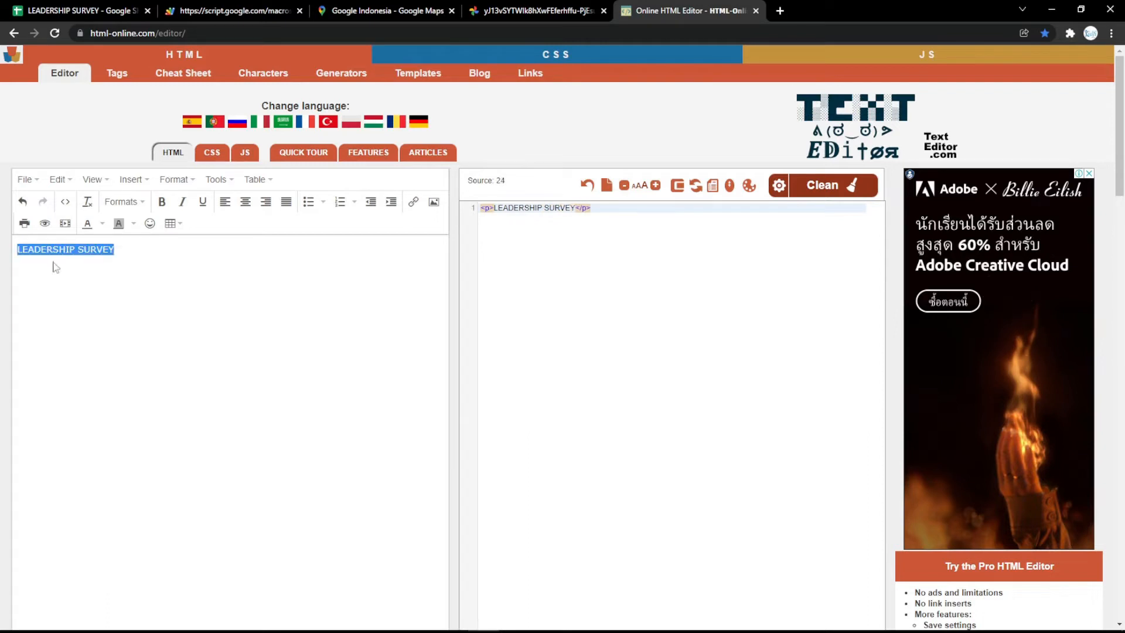
left_click(246, 201)
left_click(161, 202)
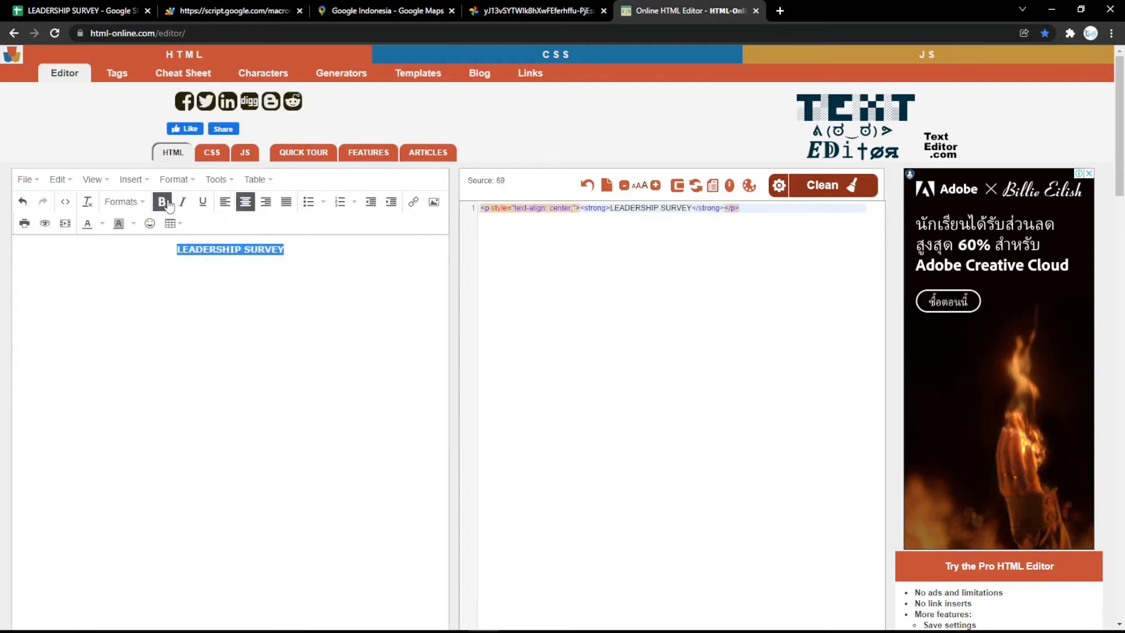
left_click(182, 201)
left_click(202, 202)
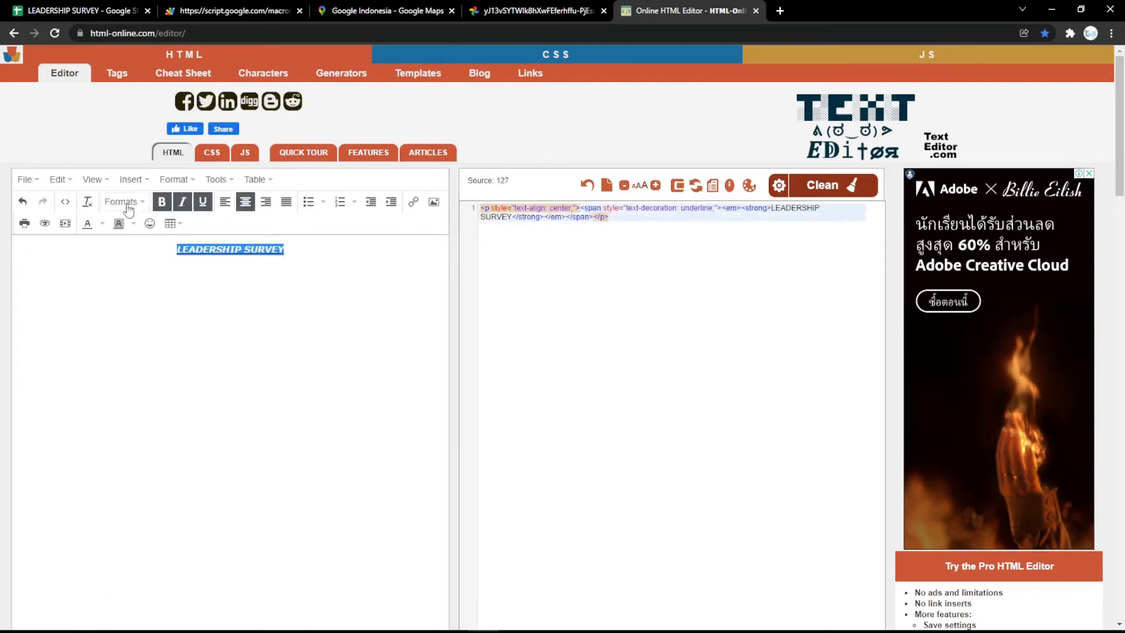
left_click(123, 201)
left_click(126, 228)
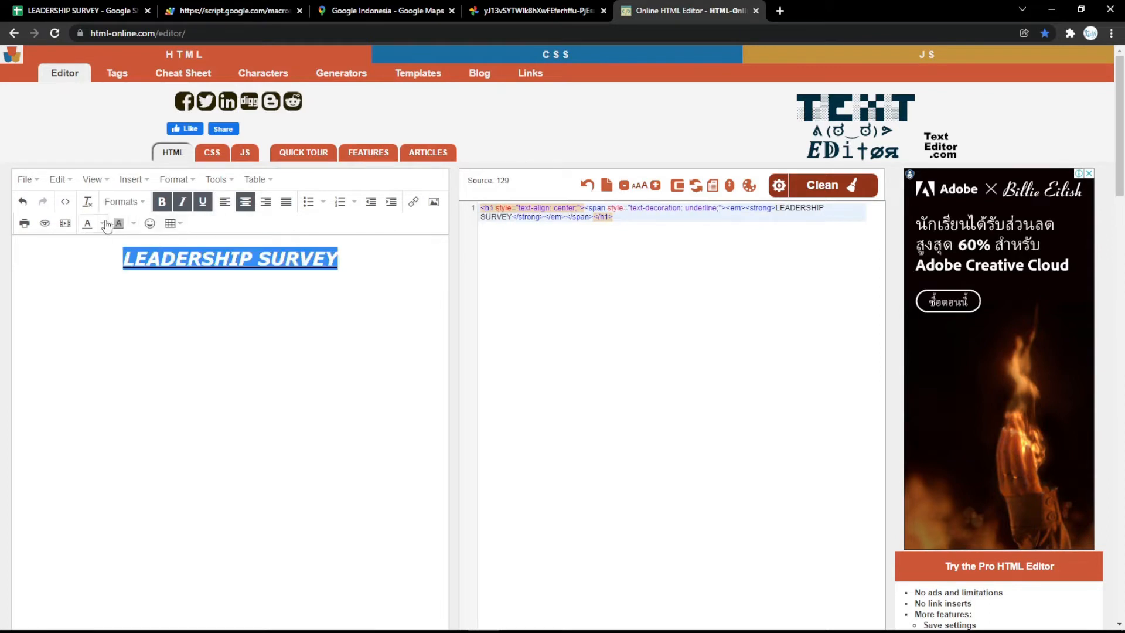
Color the LEADERSHIP SURVEY title magenta (#ff00ff) in the HTML editor and copy its source code.
left_click(101, 223)
left_click(52, 286)
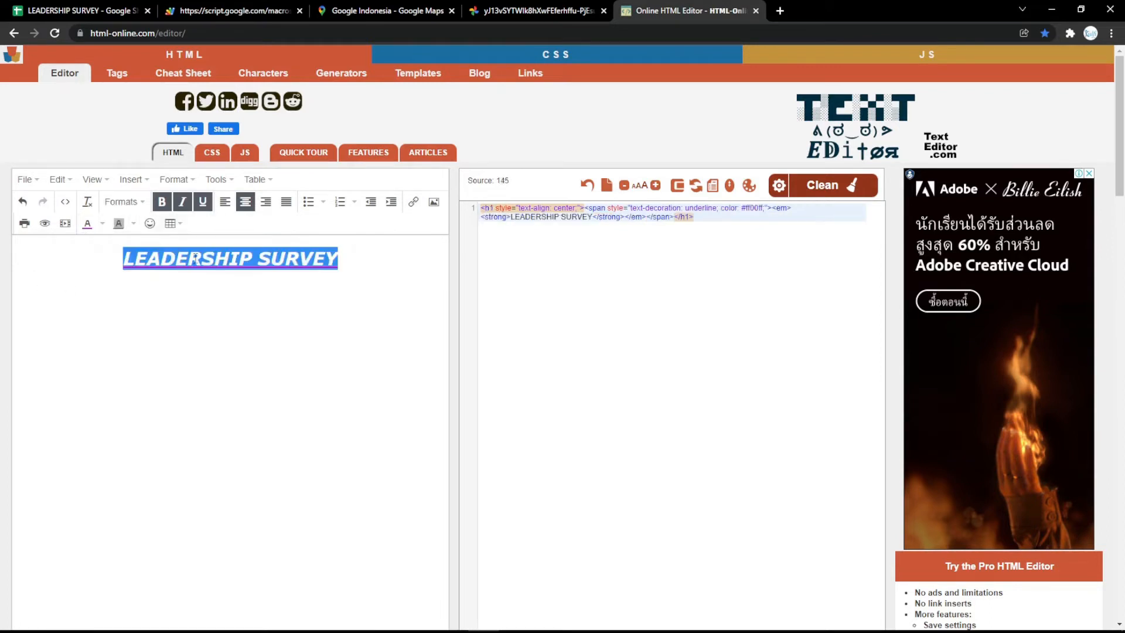
left_click(297, 279)
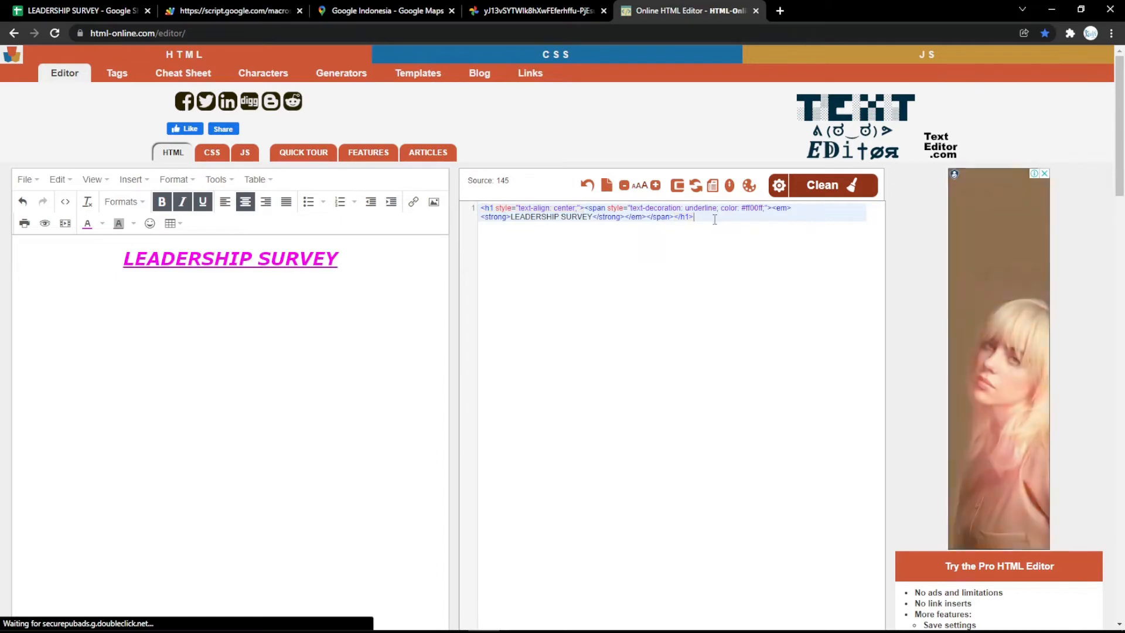
Replace the Form Title setting in the spreadsheet with the copied LEADERSHIP SURVEY HTML code, and reload the live form.
left_click(82, 11)
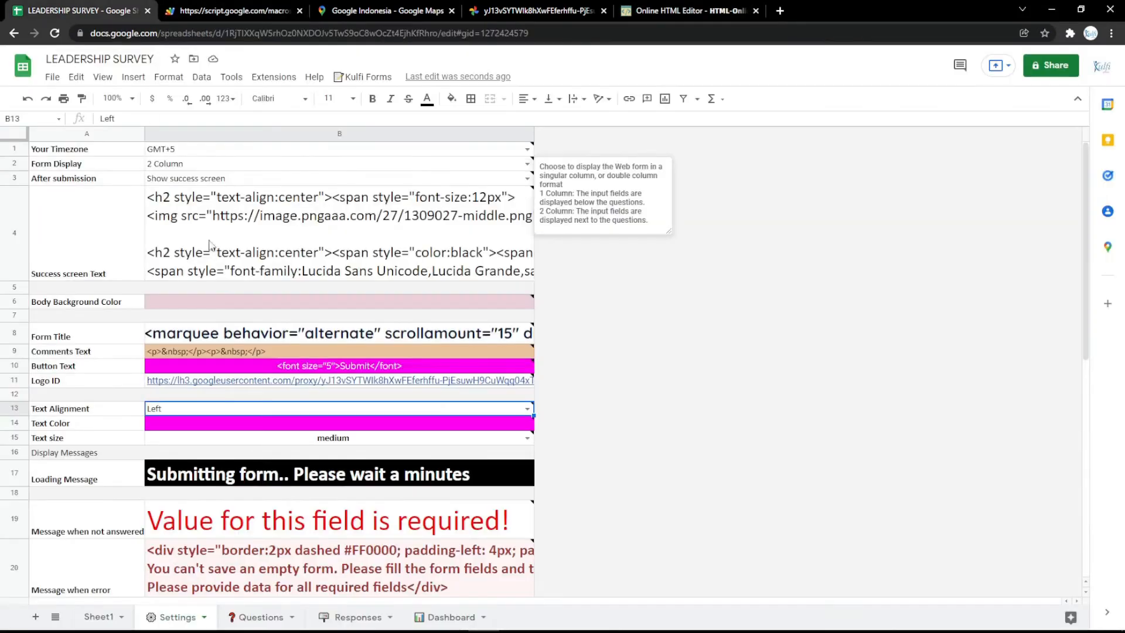
double_click(276, 338)
key("ctrl+a")
type("<h1 style=\"text-align: center;\"><span style=\"text-decoration: underline; color: #ff00ff;\"><em><strong>LEADERSHIP SURVEY</strong></em></span></h1>")
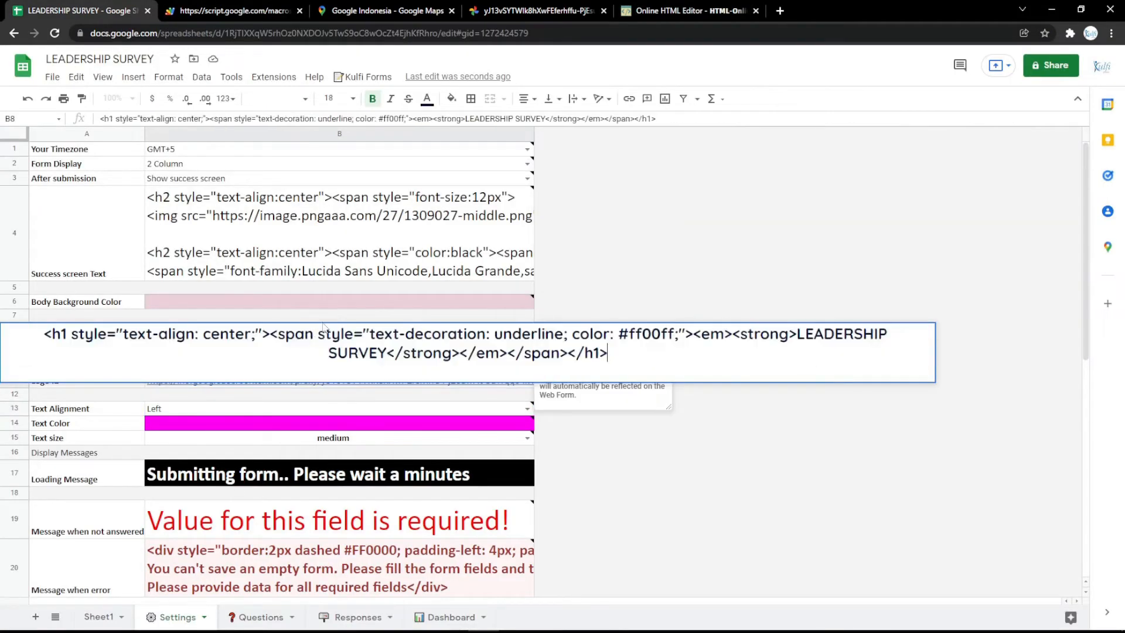
left_click(334, 301)
key("ctrl+Tab")
key("F5")
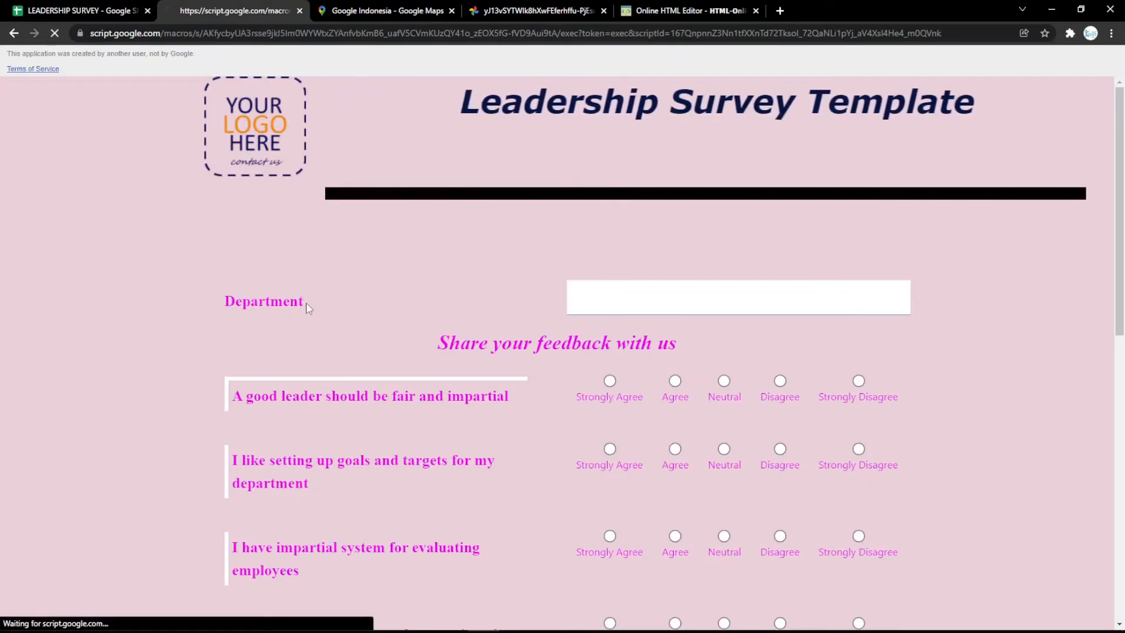
View the Responses sheet, open Google Keep in a new browser tab, and copy the formula from the RESPONSES note.
key("ctrl+shift+Tab")
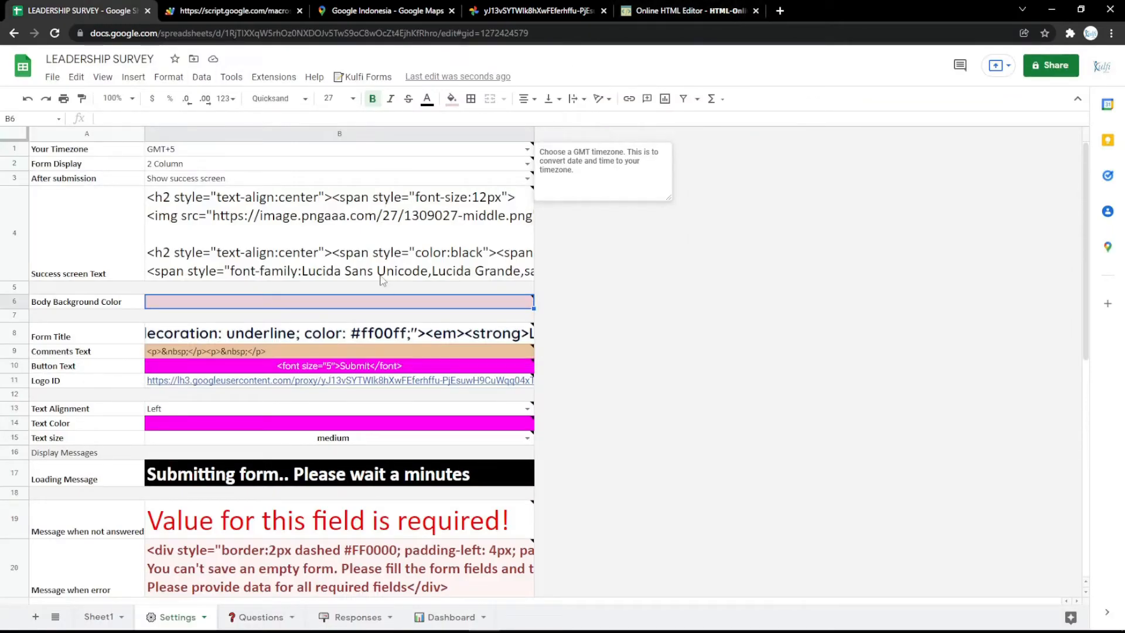
left_click(360, 615)
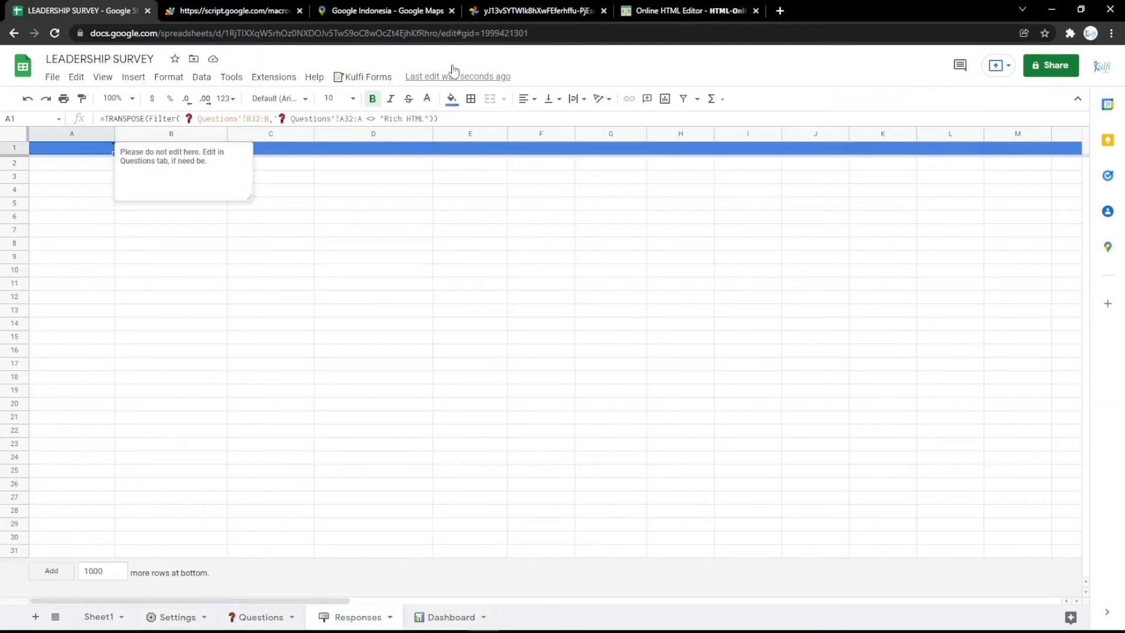
left_click(780, 10)
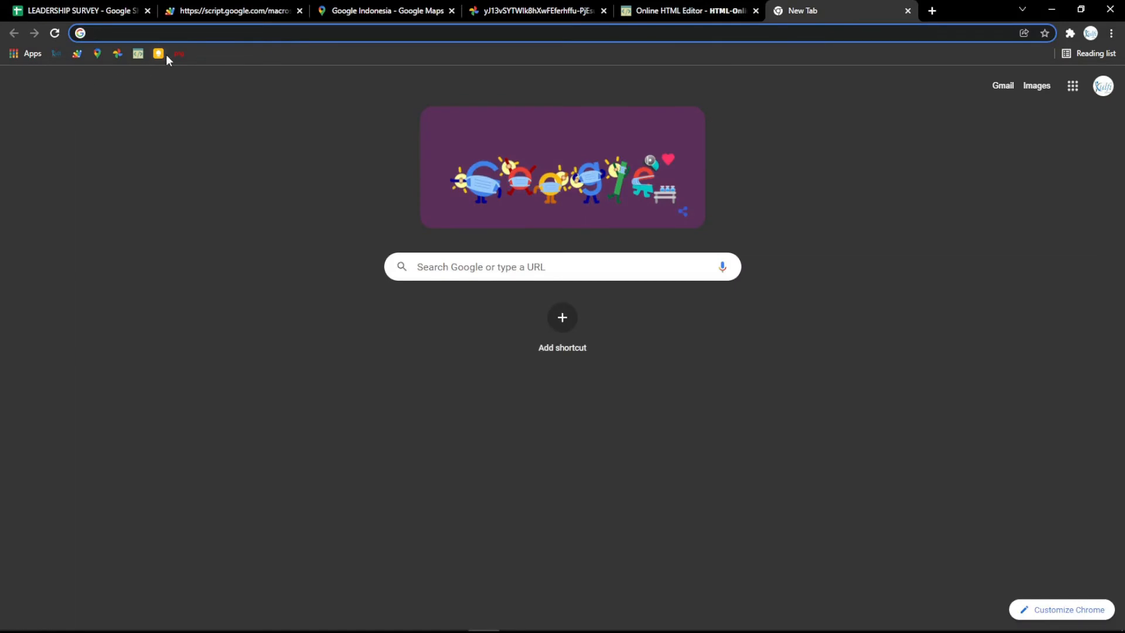
left_click(158, 54)
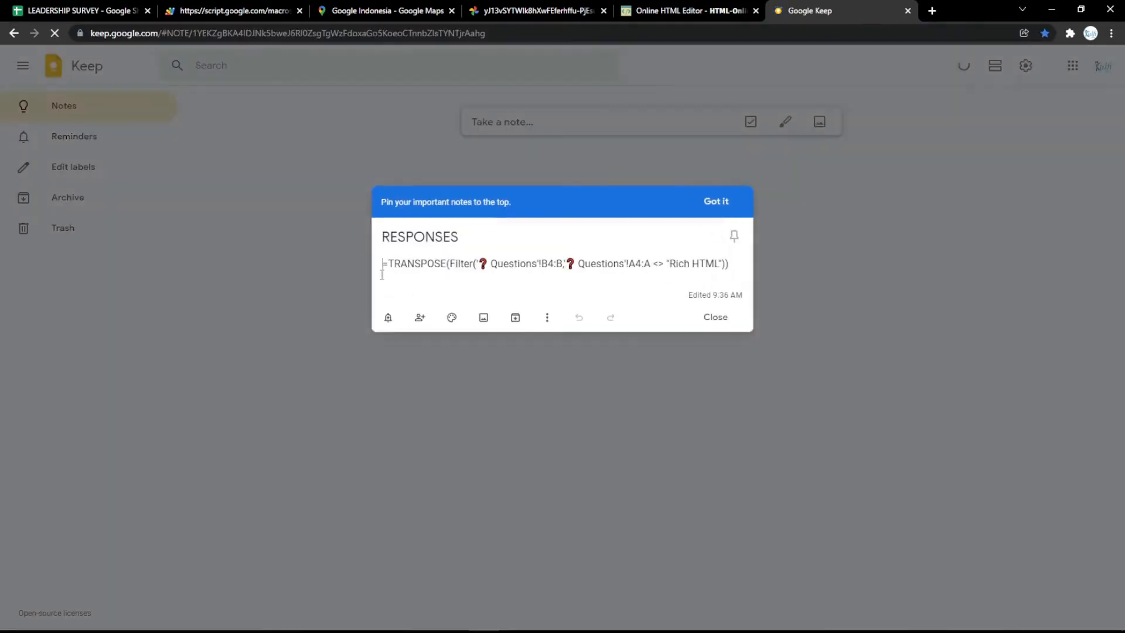
triple_click(420, 266)
type("<h1 style=\"text-align: center;\"><span style=\"text-decoration: underline; color: #ff00ff;\"><em><strong>LEADERSHIP SURVEY</strong></em></span></h1>")
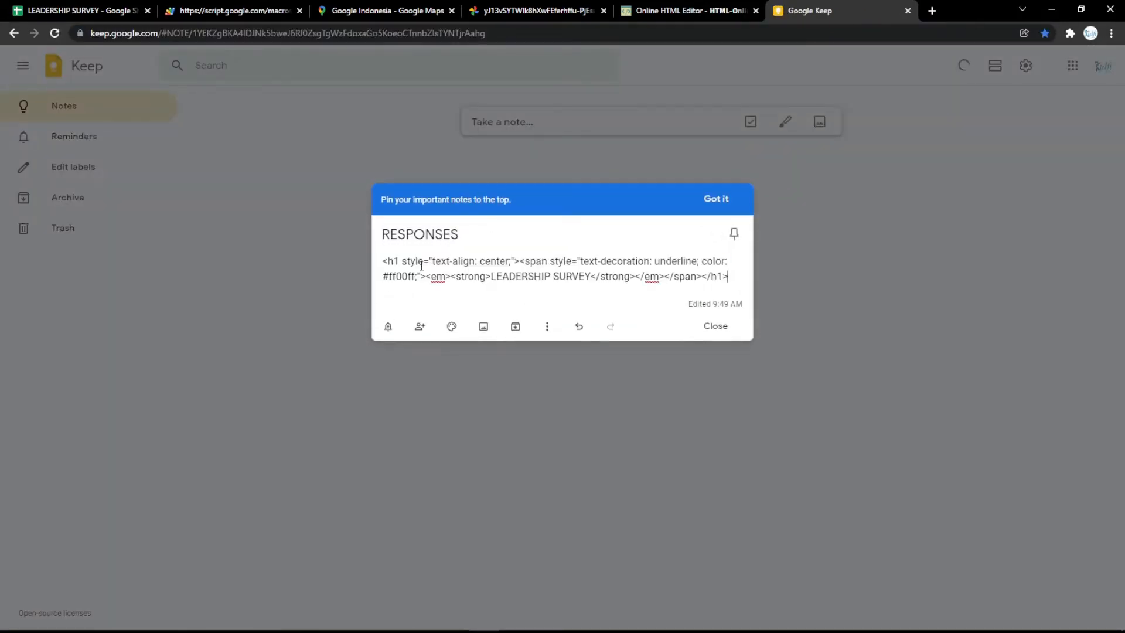
key("ctrl+z")
Replace the formula in cell A1 of the Responses sheet with the copied TRANSPOSE/Filter formula using ranges B4:B and A4:A.
left_click(96, 7)
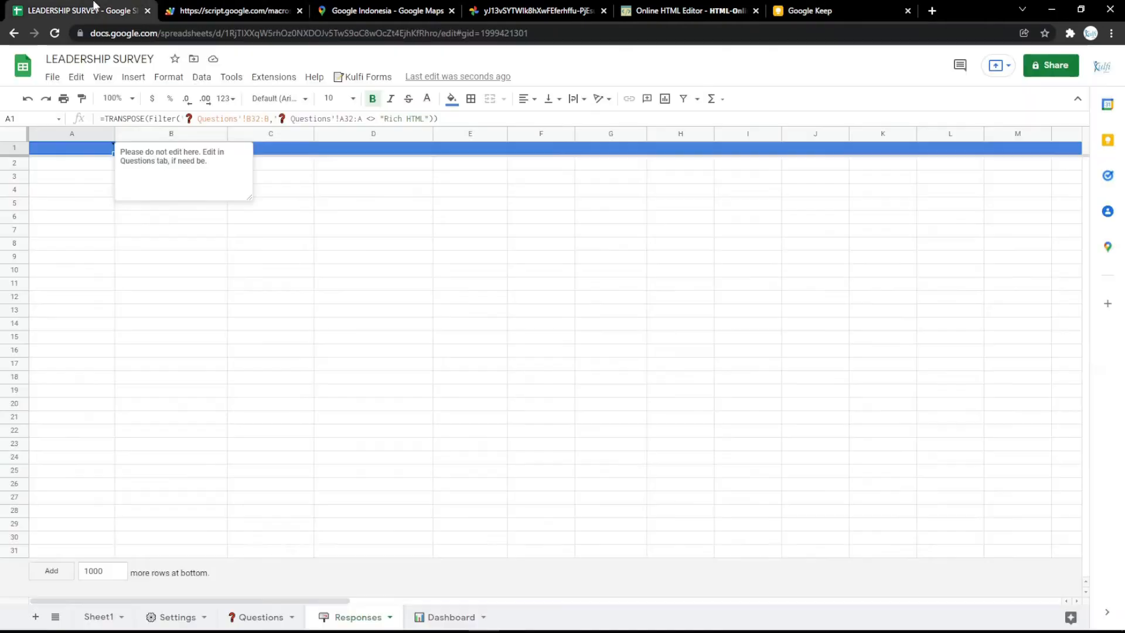
double_click(86, 151)
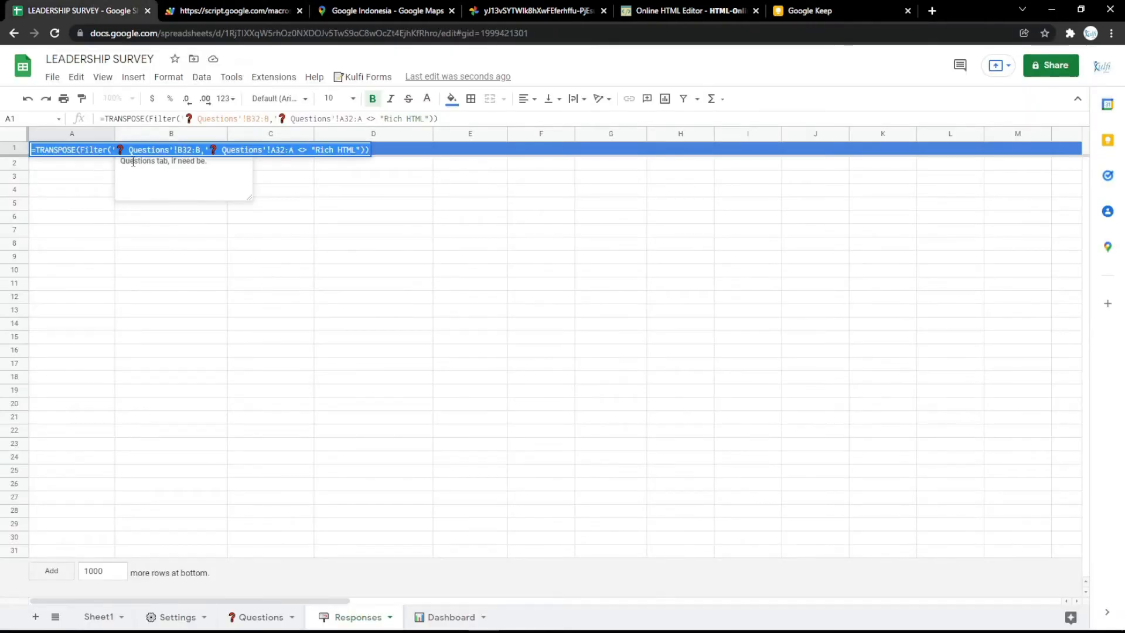
left_click(80, 194)
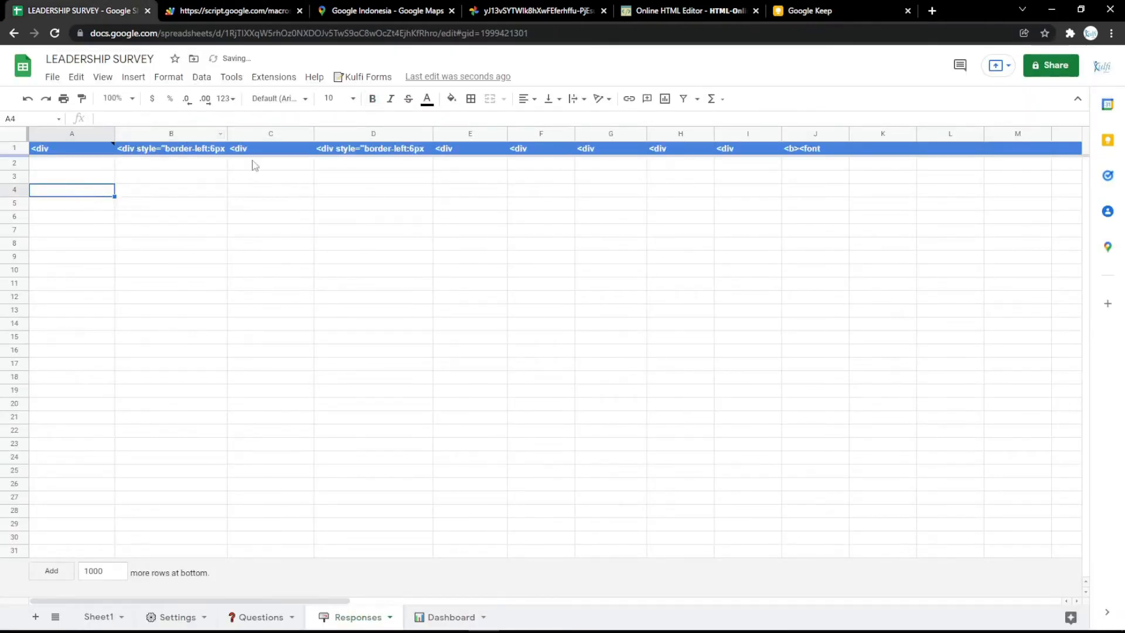
Check the first question's row in the Questions sheet, and set the Responses A1 formula's ranges to B3:B and A3:A.
left_click(261, 617)
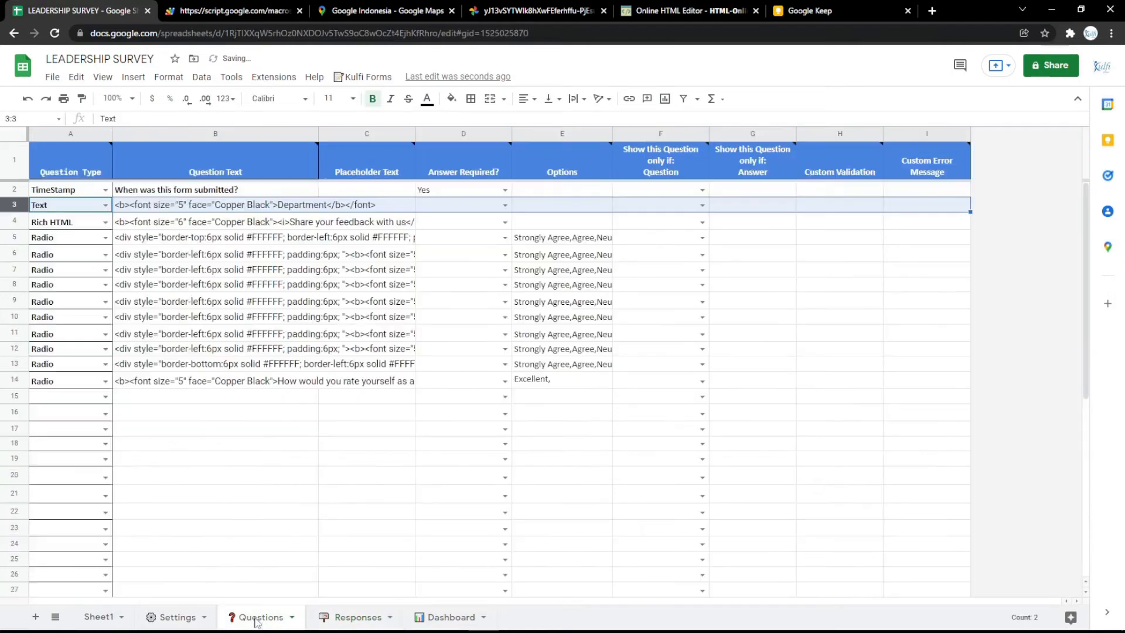
left_click(202, 210)
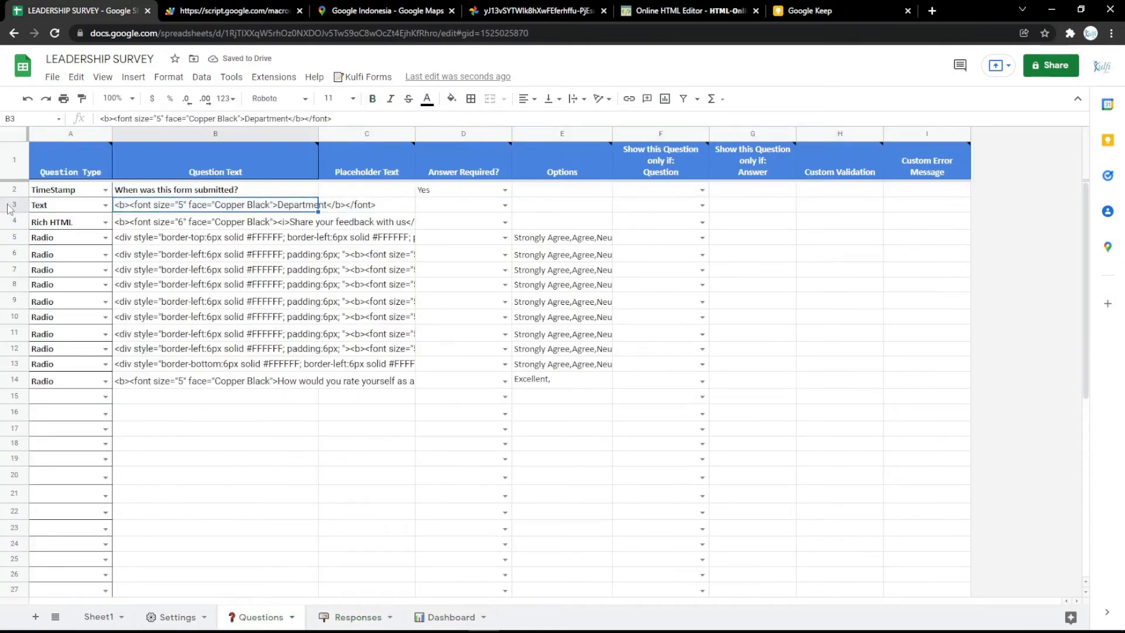
left_click(338, 617)
double_click(79, 150)
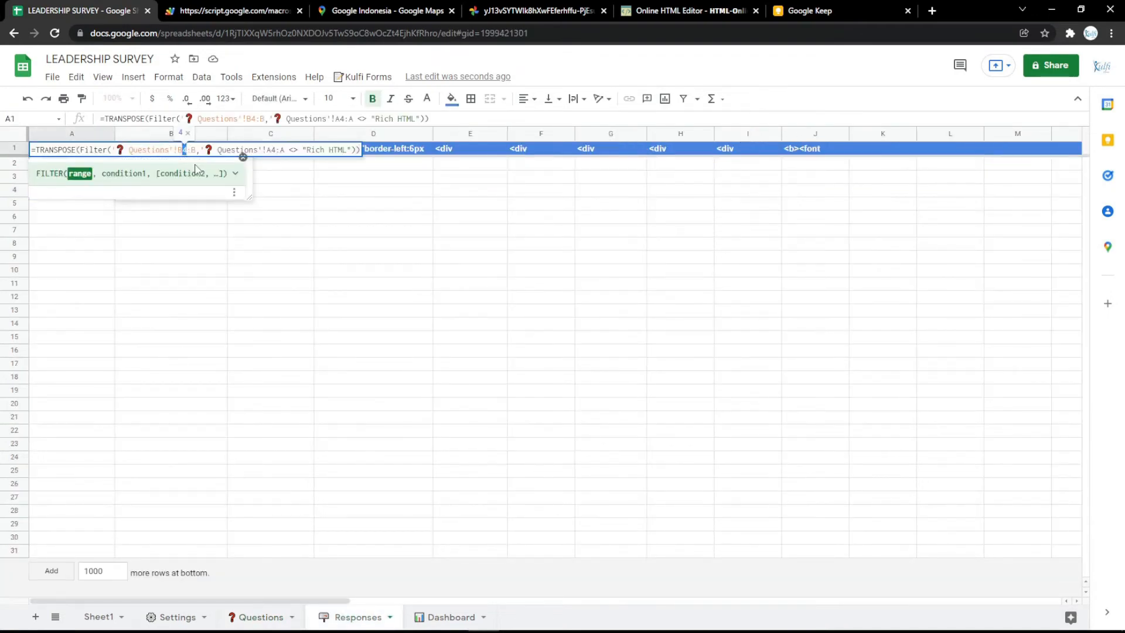
type("3")
left_click_drag(276, 151, 271, 151)
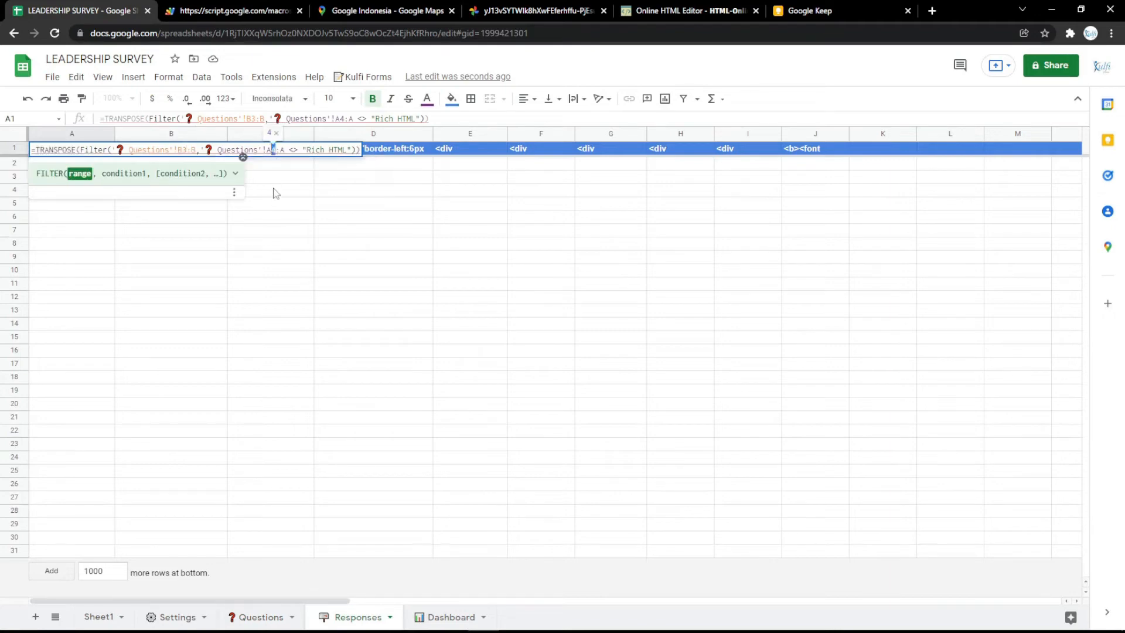
left_click(276, 194)
Submit a test response in the live form with Department "Office", mostly Agree answers and an Excellent leader rating.
left_click(237, 11)
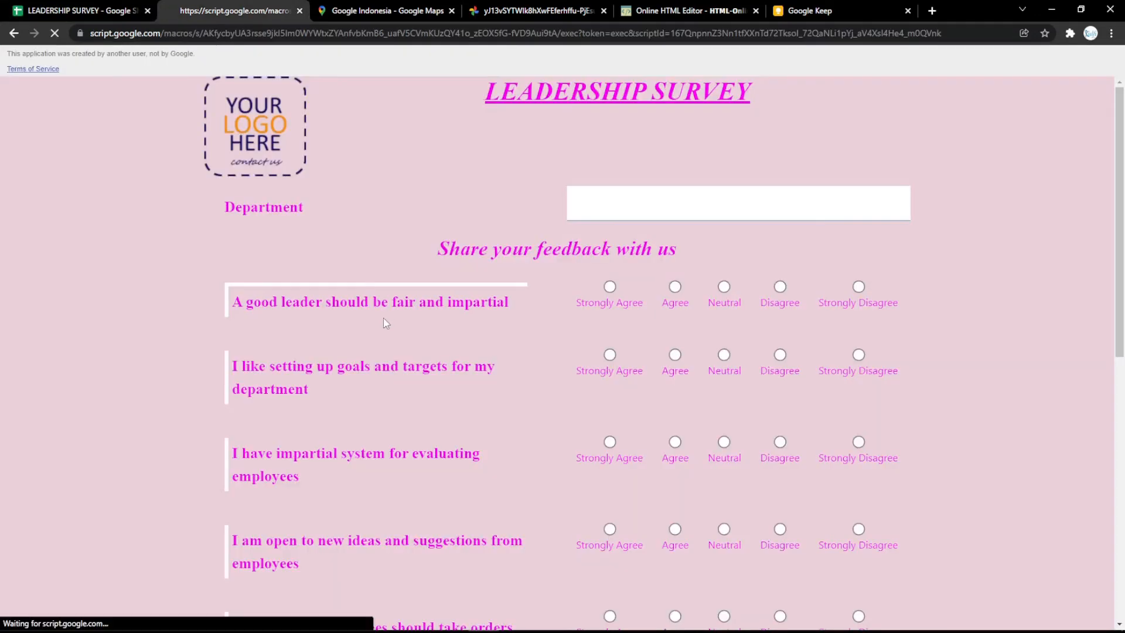
left_click(640, 193)
type("Of")
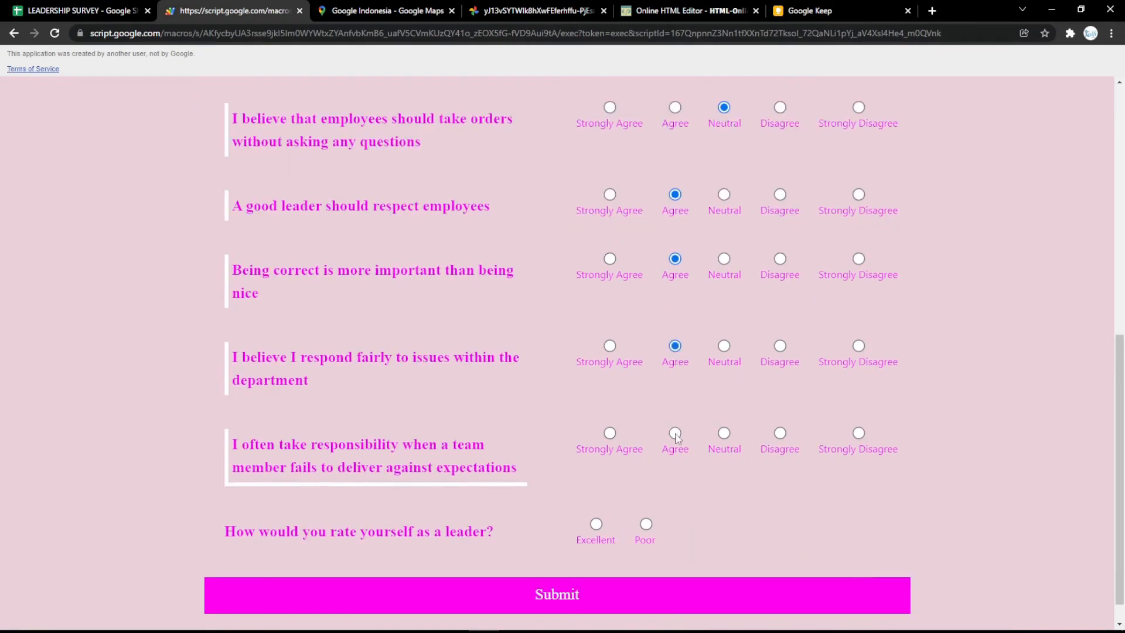
left_click(598, 522)
scroll(600, 531, "down", 1)
left_click(601, 553)
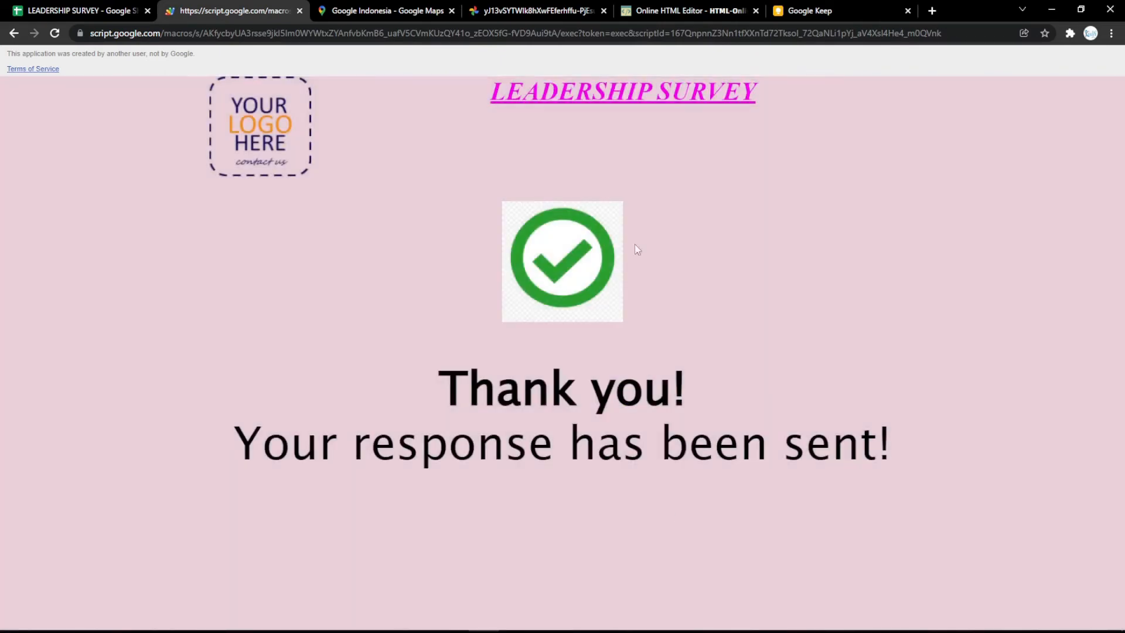
Check the recorded test response and the live success screen, and inspect the Success screen Text cell in the Settings sheet.
left_click(95, 8)
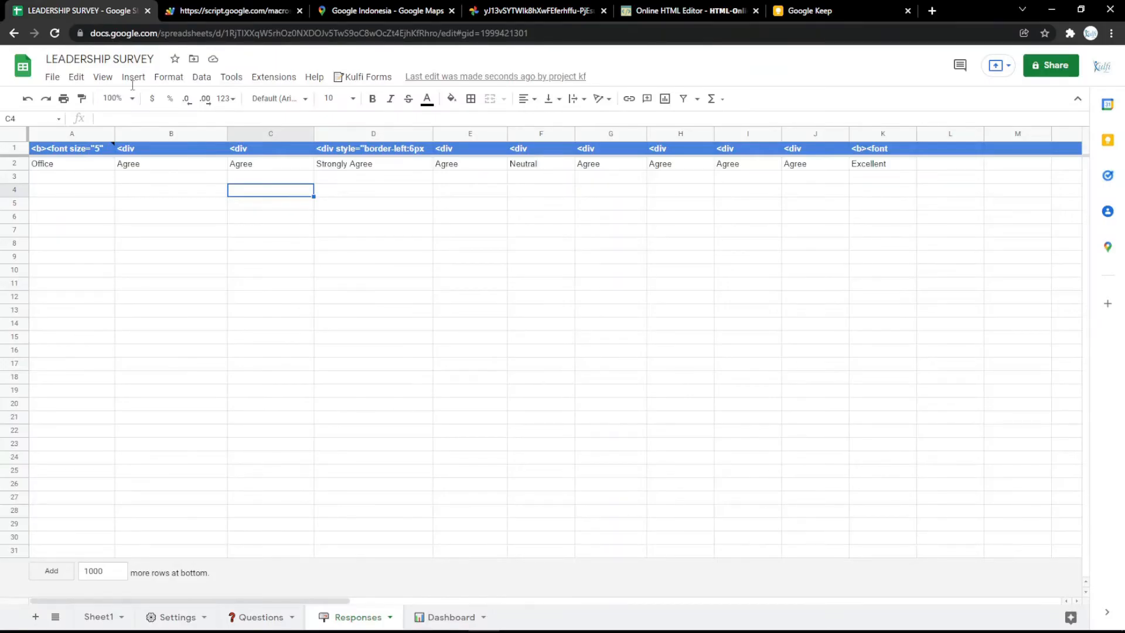
left_click(228, 6)
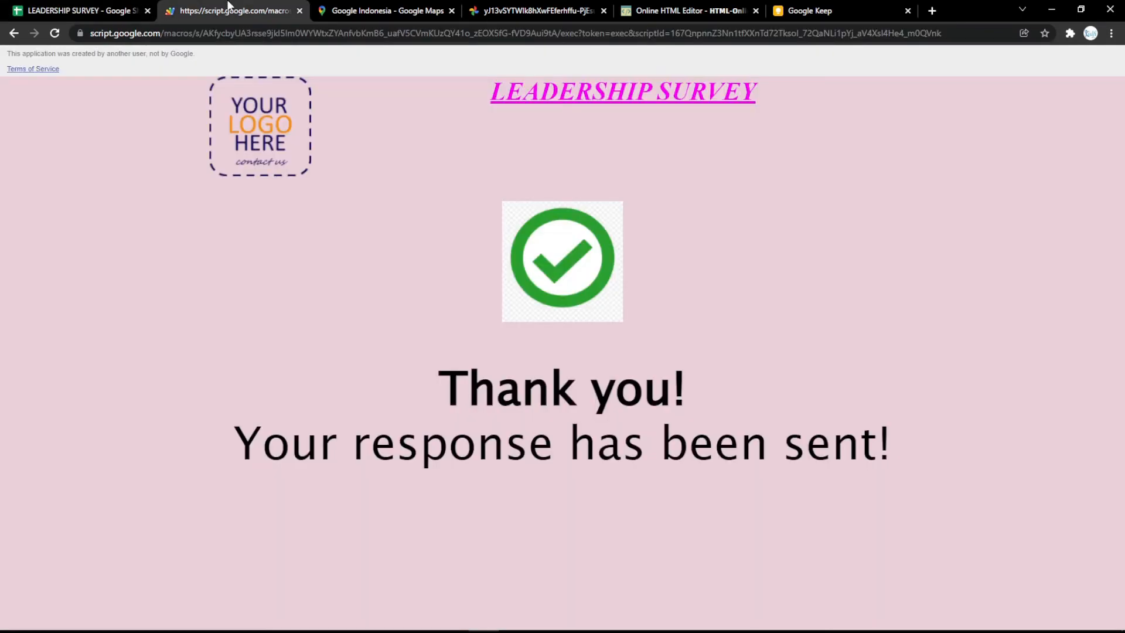
left_click(87, 10)
left_click(178, 617)
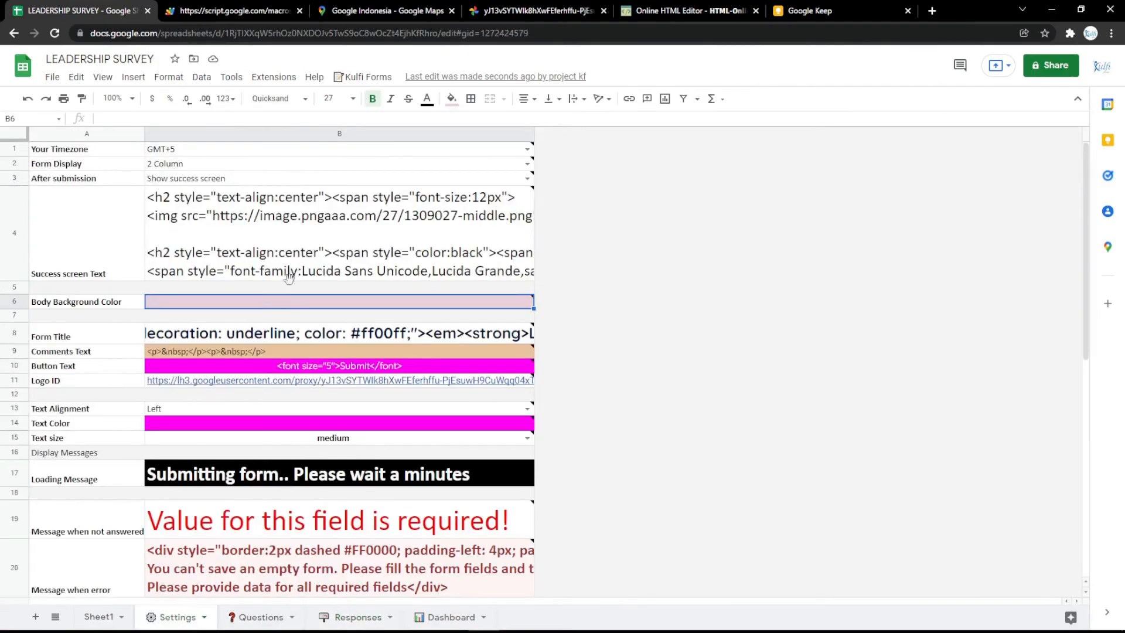
left_click(312, 242)
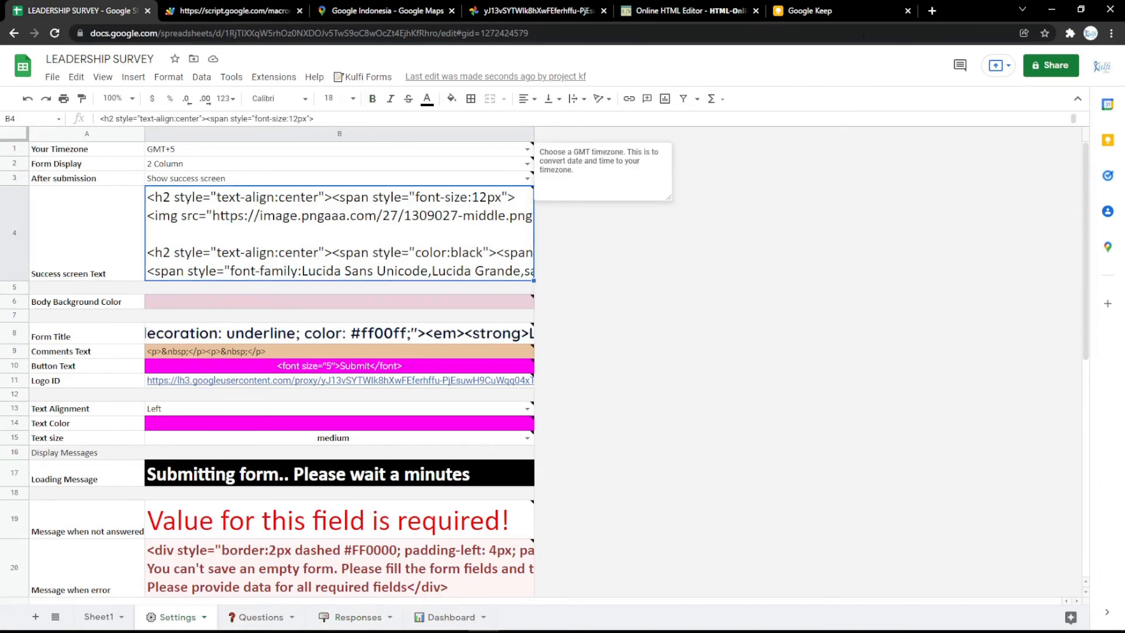
Open the bookmarked thank_you_PNG66.png image in a new browser tab and copy its web address.
key("ctrl+t")
left_click(178, 54)
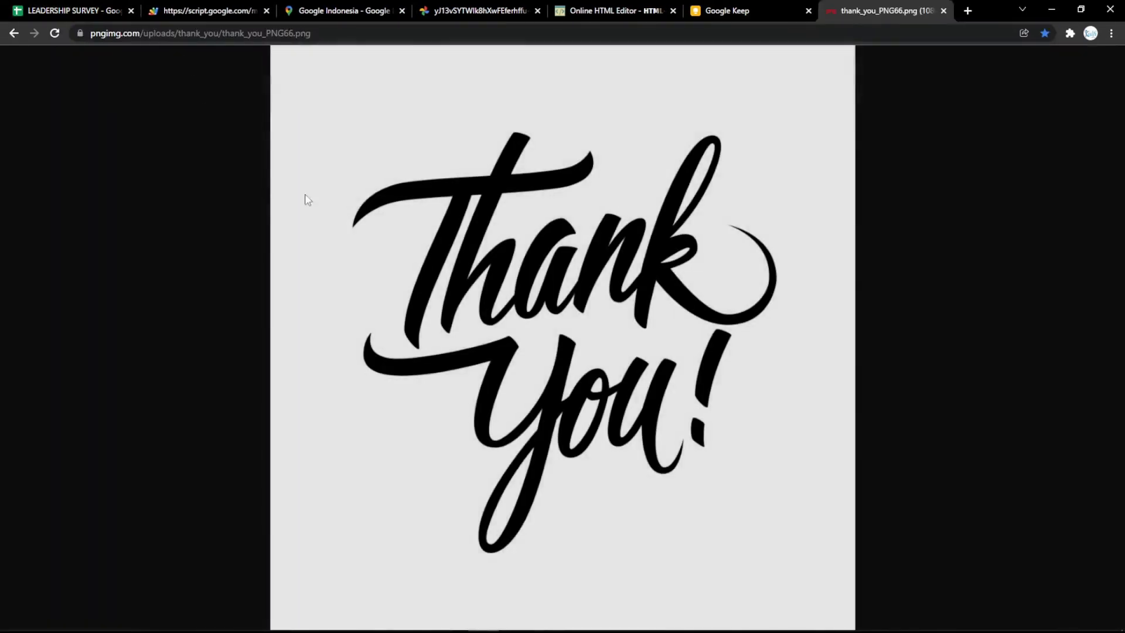
left_click(362, 49)
left_click(359, 34)
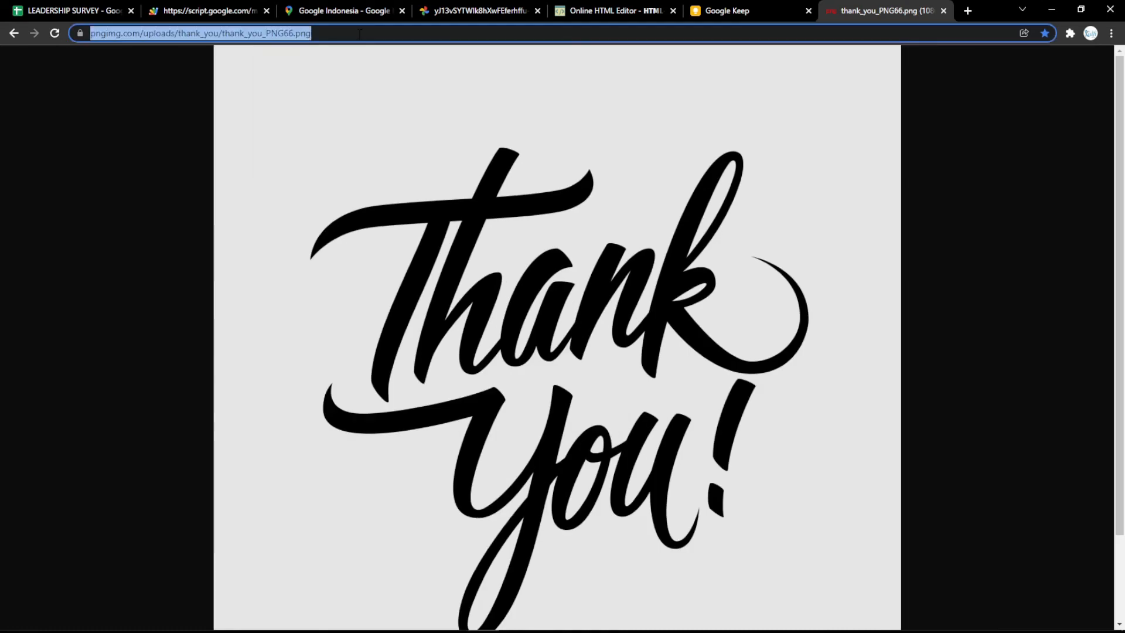
left_click(412, 118)
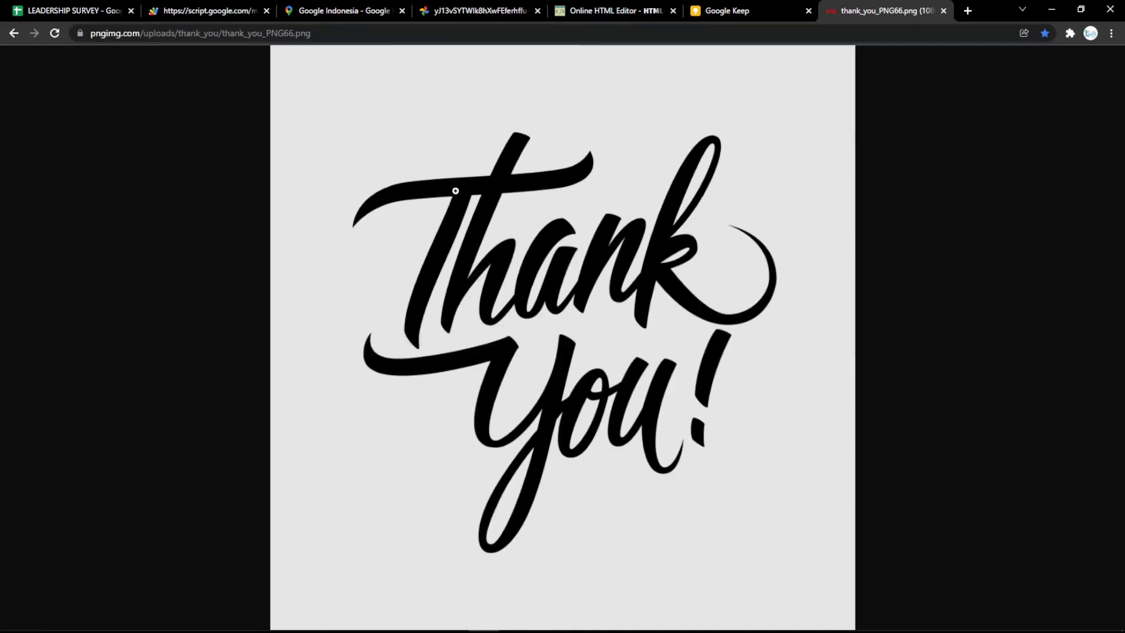
left_click(405, 33)
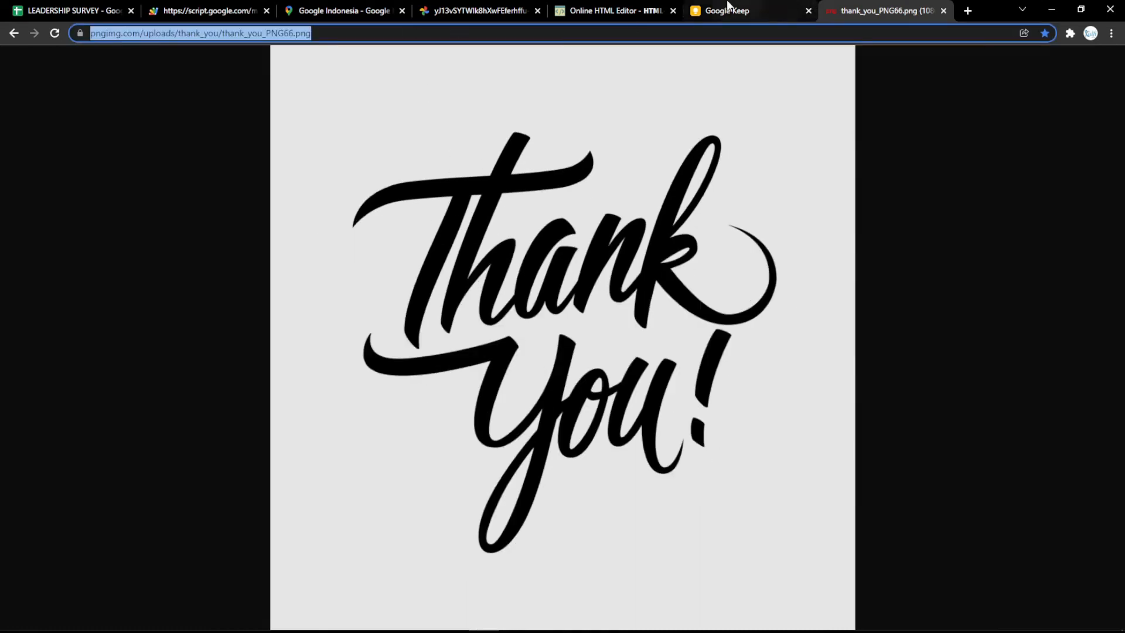
Replace the title in the online HTML editor with the thank-you image from the copied address.
left_click(647, 11)
key("ctrl+a")
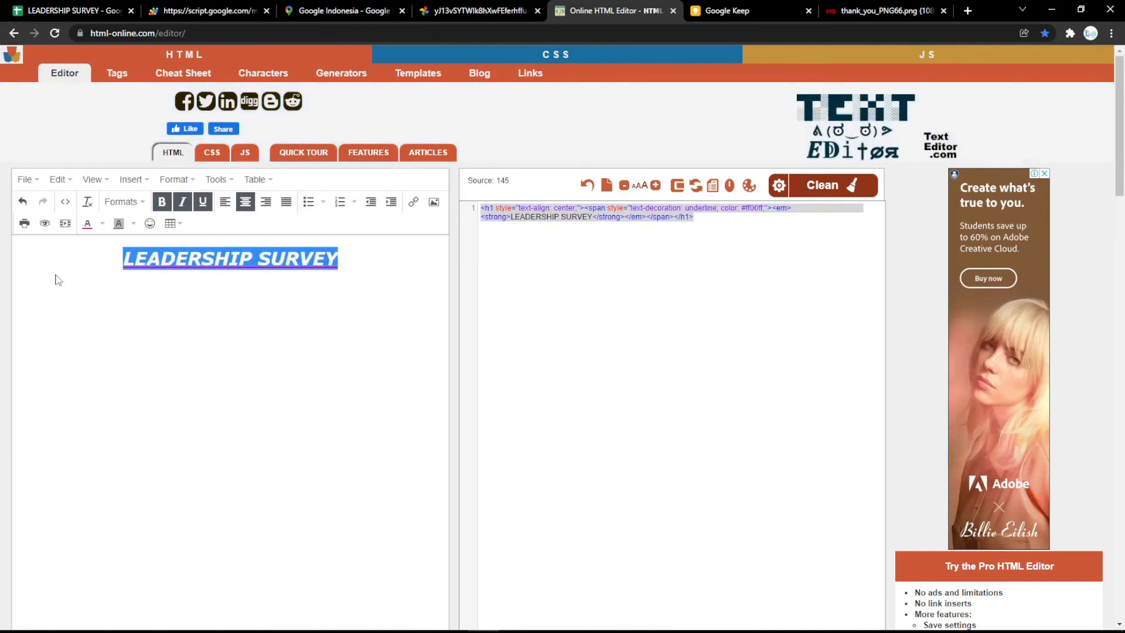
key("BackSpace")
key("ctrl+v")
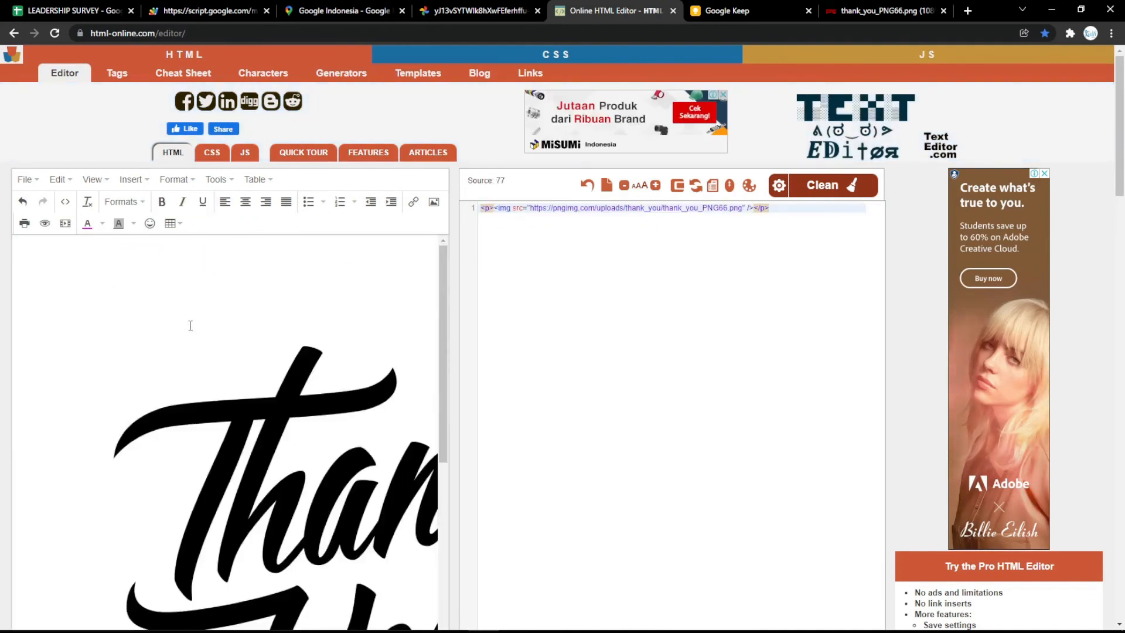
Shrink the thank-you image in the visual editor, and set its width and height to 500 in the HTML source.
left_click(189, 321)
left_click_drag(334, 520, 330, 518)
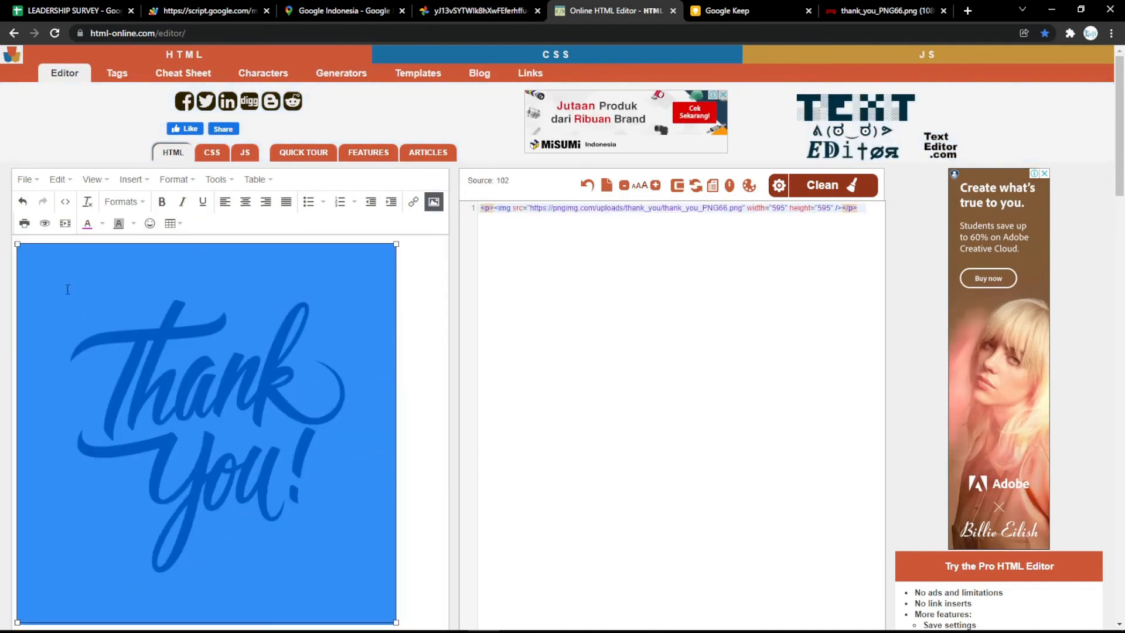
left_click_drag(18, 245, 98, 320)
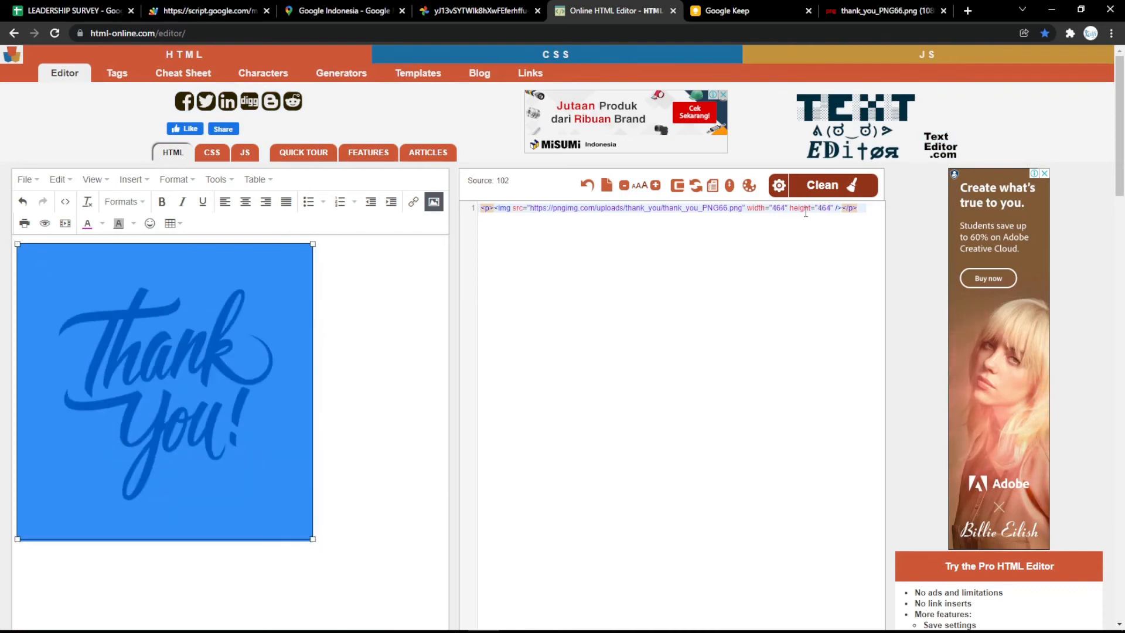
double_click(779, 208)
type("500")
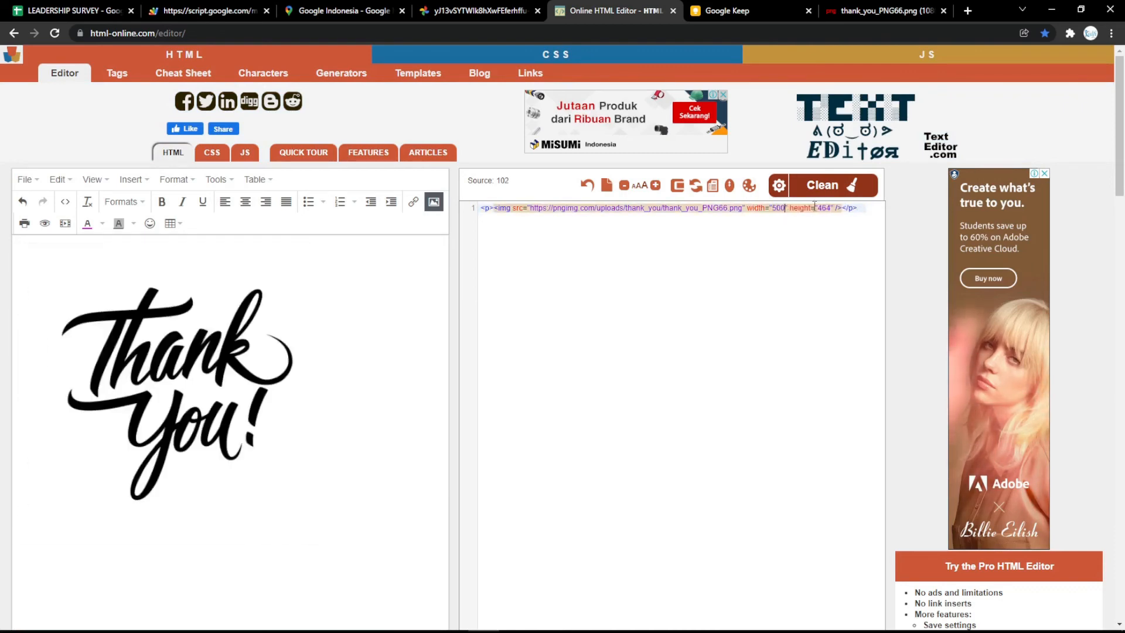
double_click(825, 208)
type("500")
left_click(861, 222)
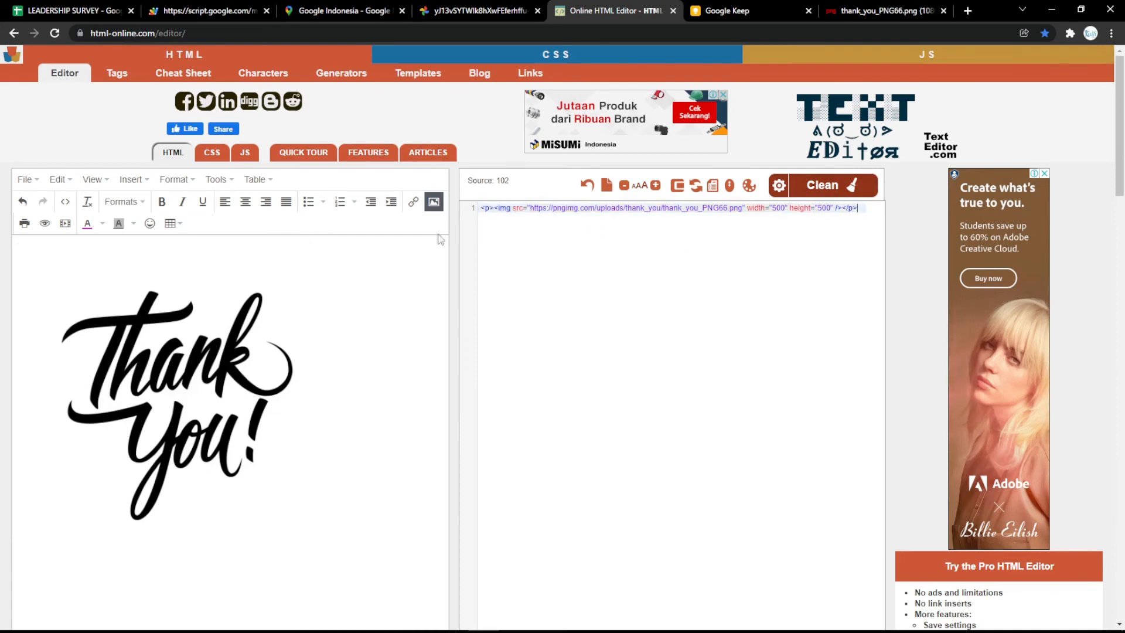
Replace the image line in the Success screen Text cell with the thank-you image's HTML code, and reload the live form.
key("ctrl+a")
key("ctrl+c")
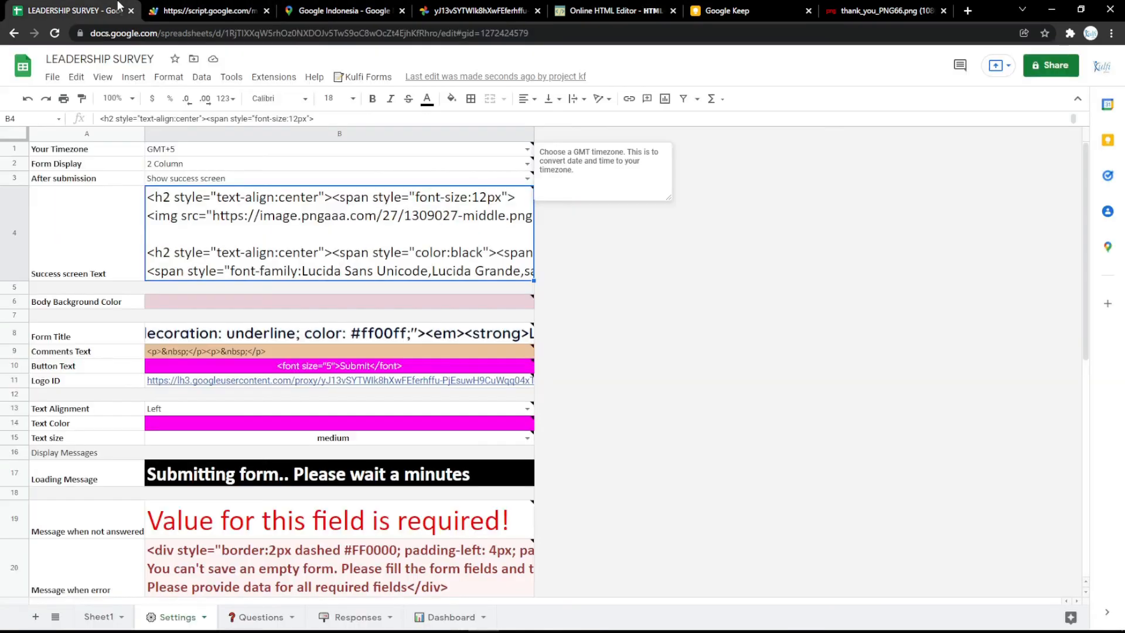
left_click(70, 10)
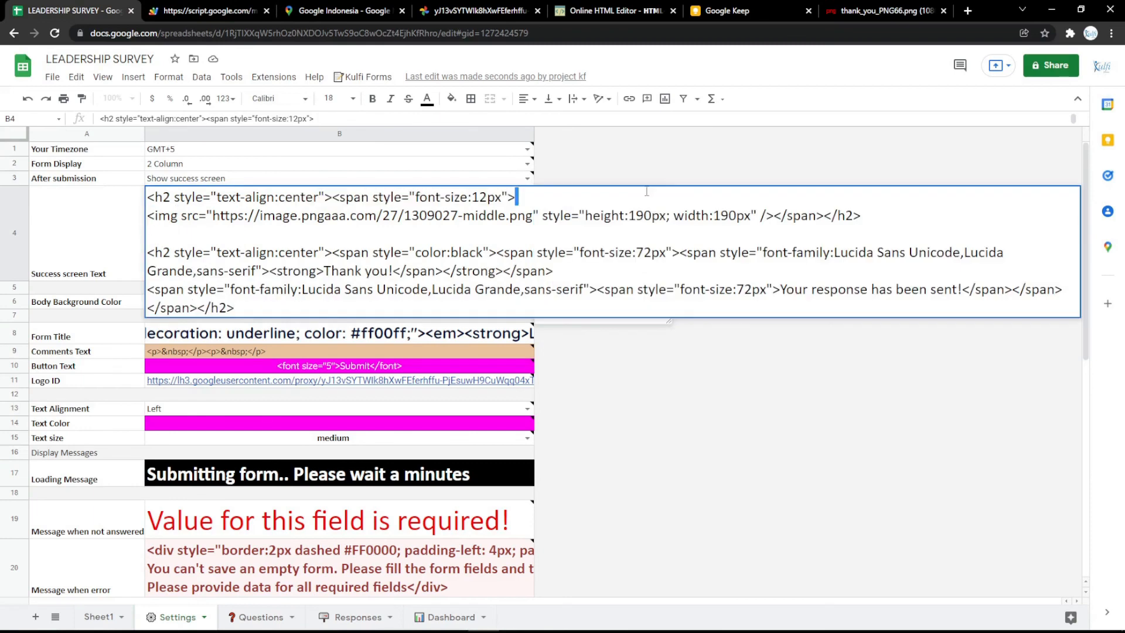
left_click_drag(151, 217, 774, 217)
key("ctrl+v")
left_click(757, 357)
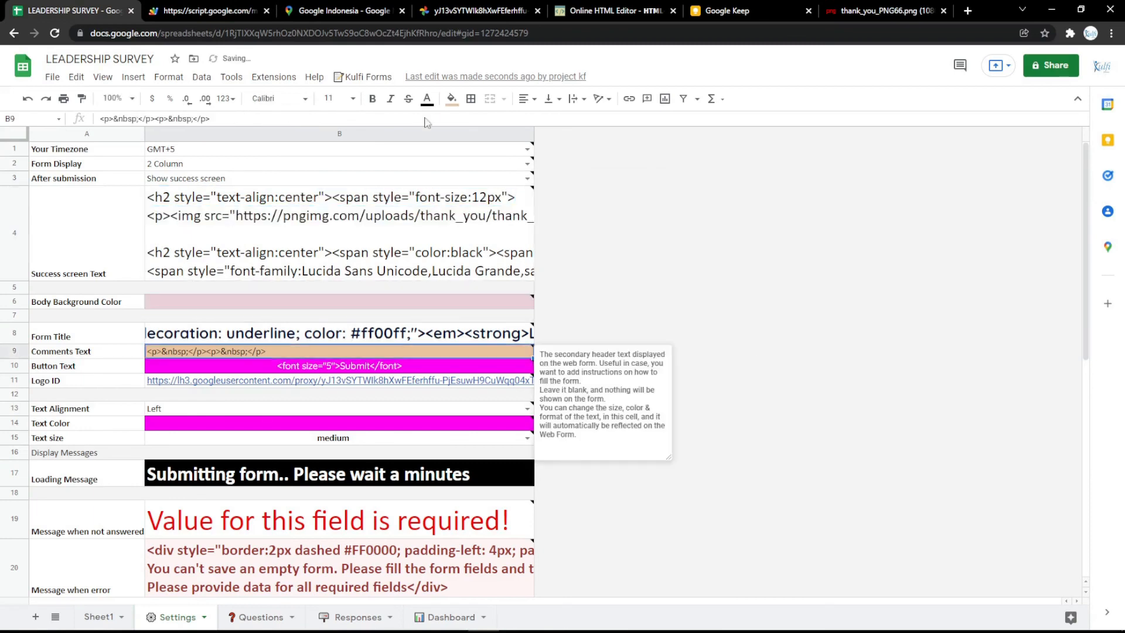
left_click(247, 6)
key("F5")
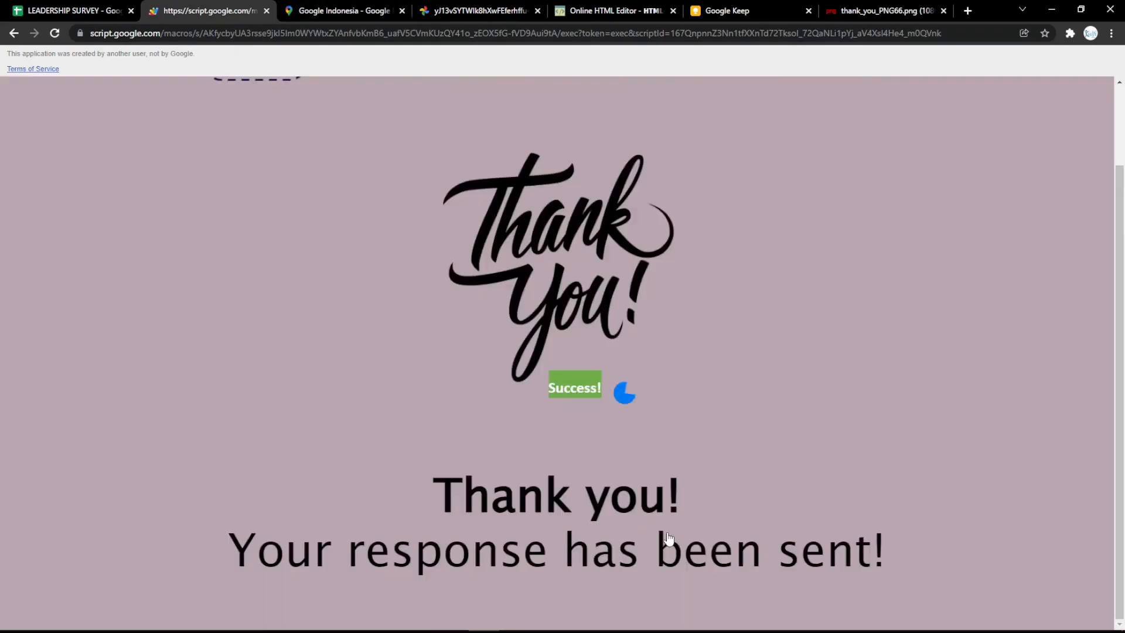